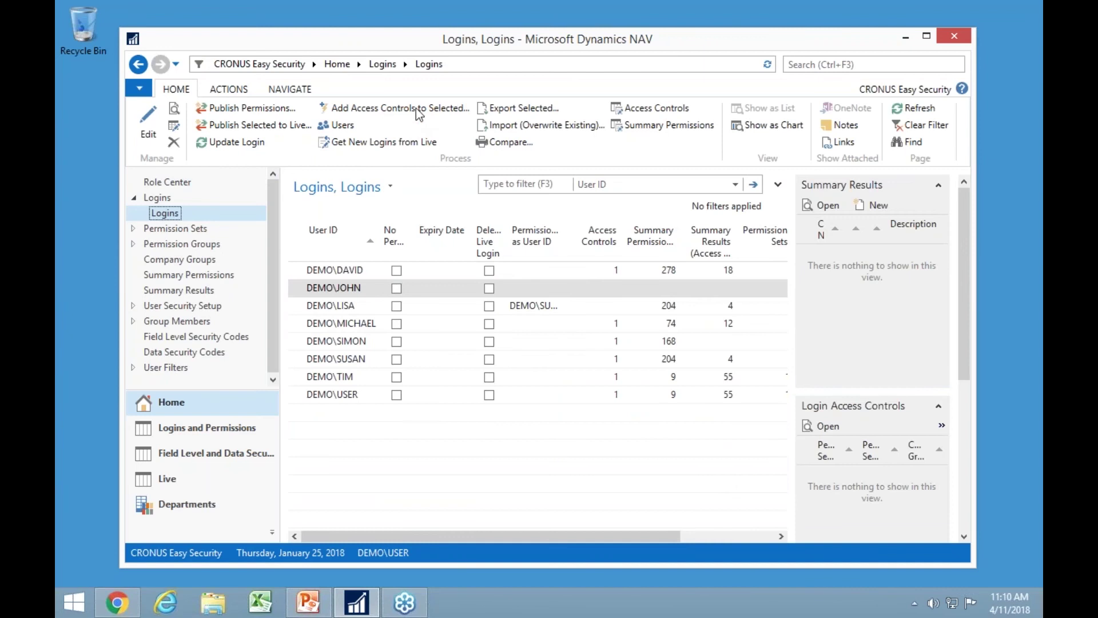
Open DEMO\JOHN's login card, add a Group access line, and list all permission groups.
double_click(335, 290)
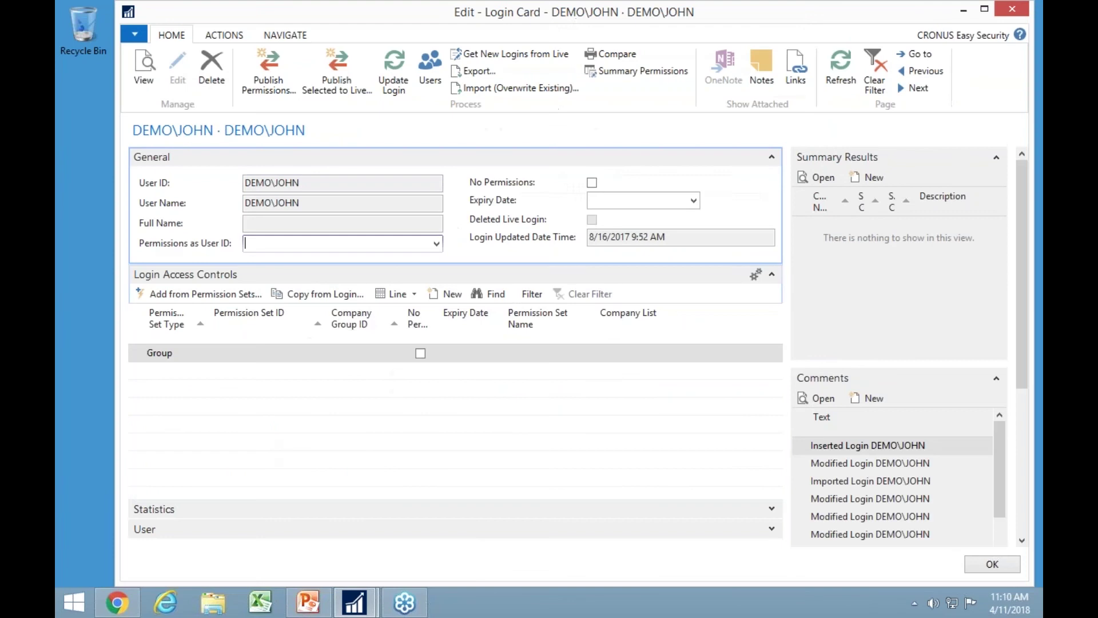
left_click(202, 354)
left_click(202, 355)
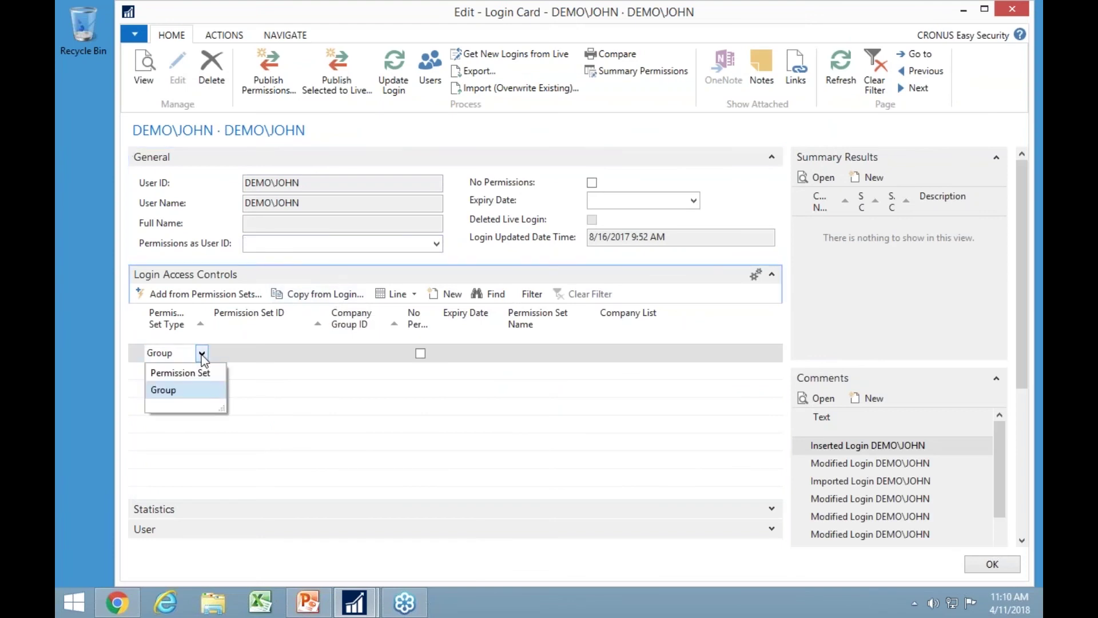
left_click(271, 355)
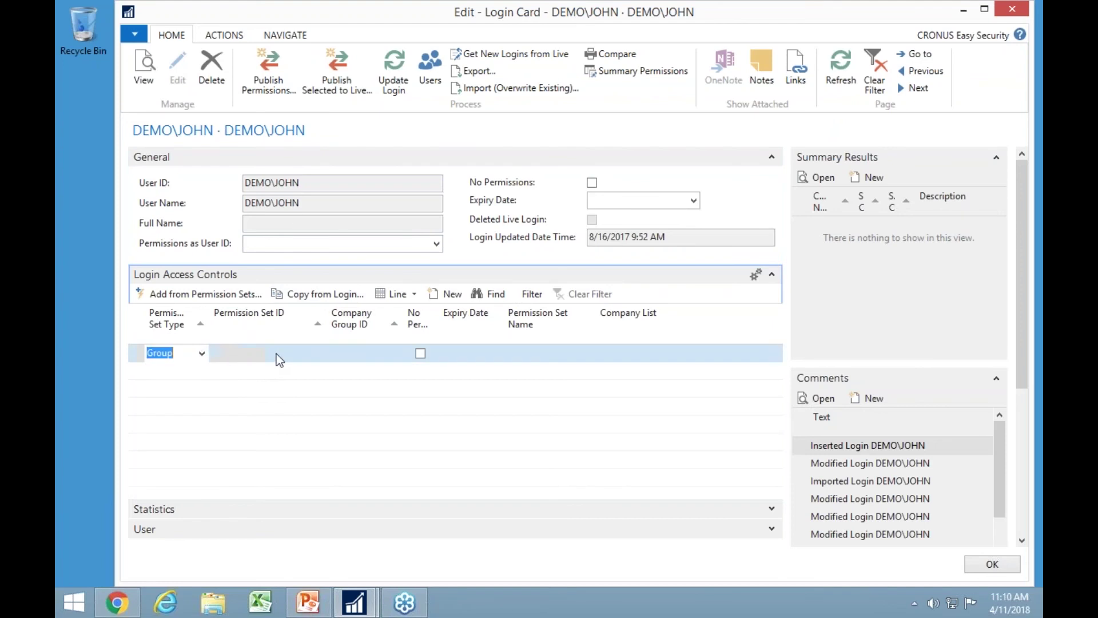
left_click(279, 357)
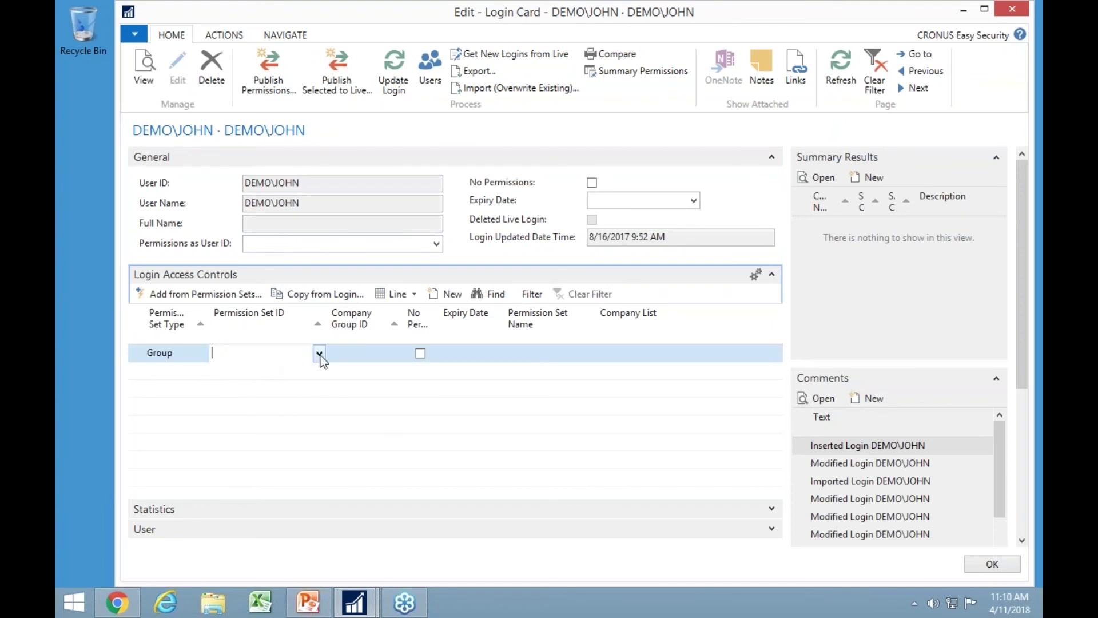
left_click(319, 354)
left_click(275, 534)
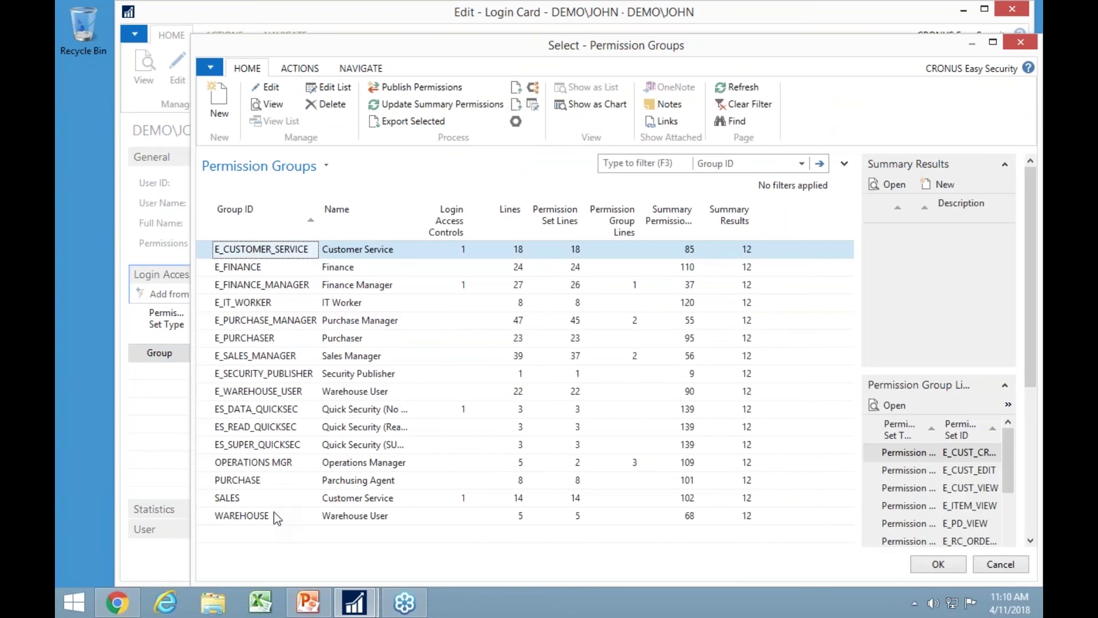
Compare the SALES and OPERATIONS MGR groups, then put SALES on the Group access line.
left_click(226, 501)
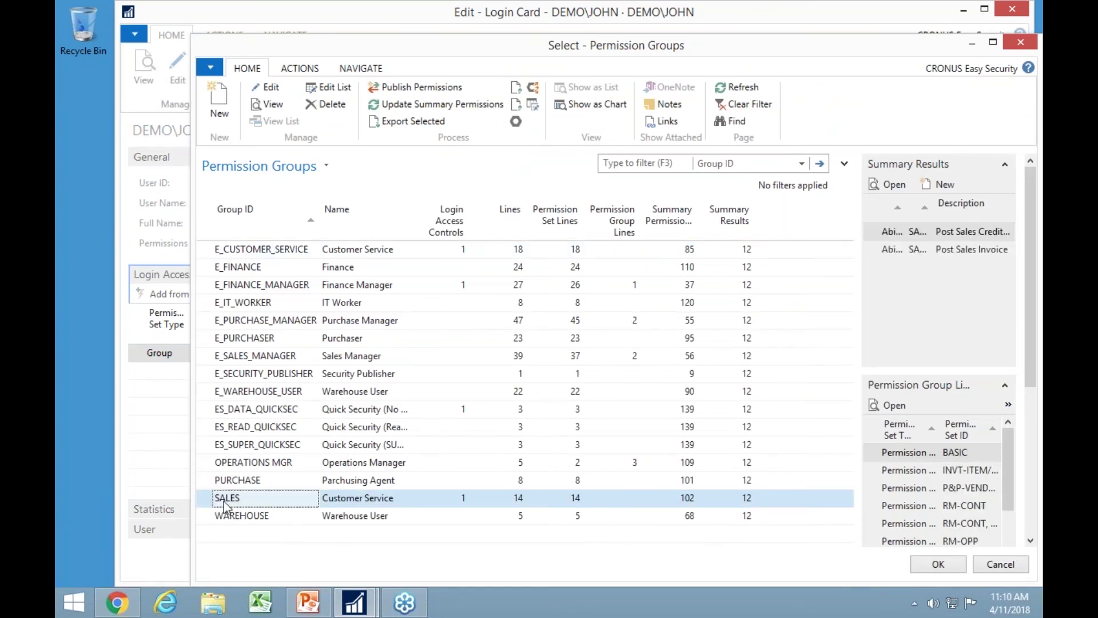
scroll(960, 503, "down", 2)
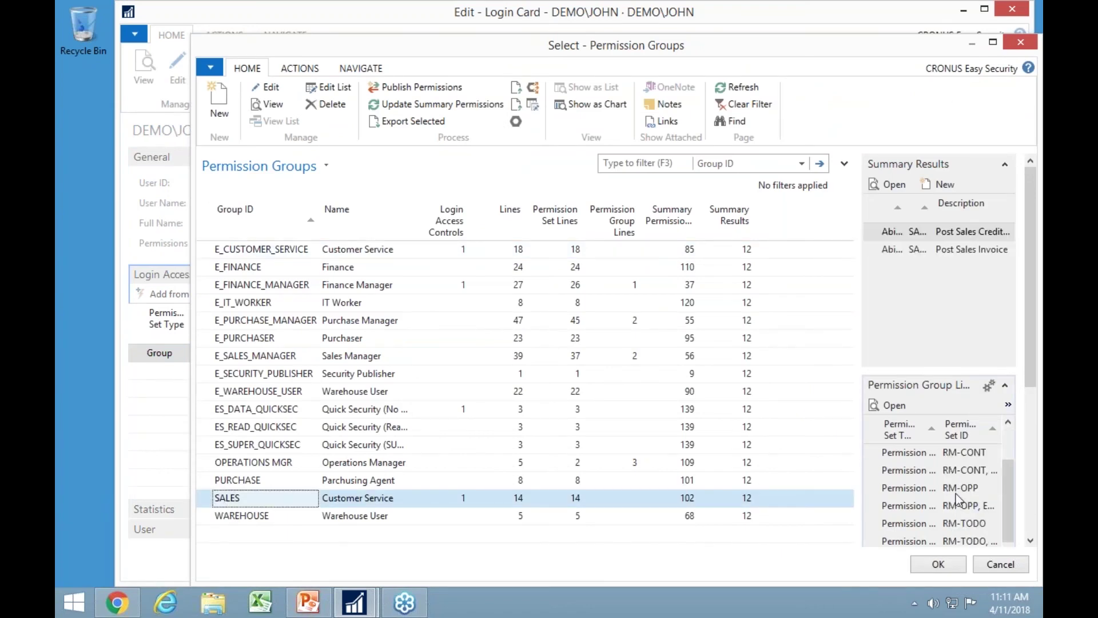
scroll(960, 515, "up", 2)
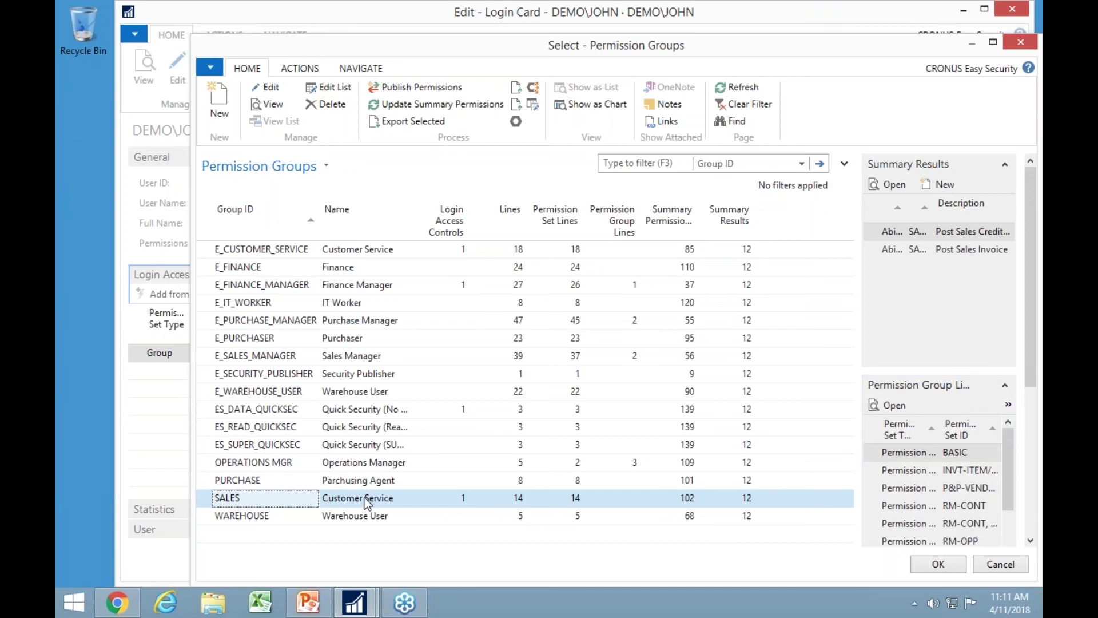
left_click(252, 467)
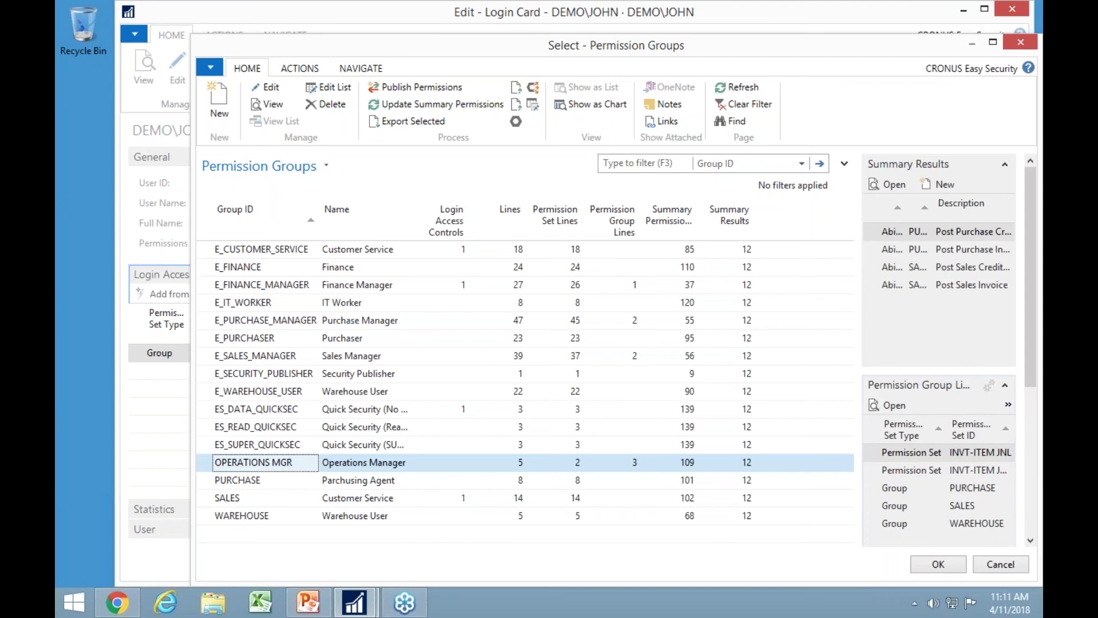
left_click(239, 500)
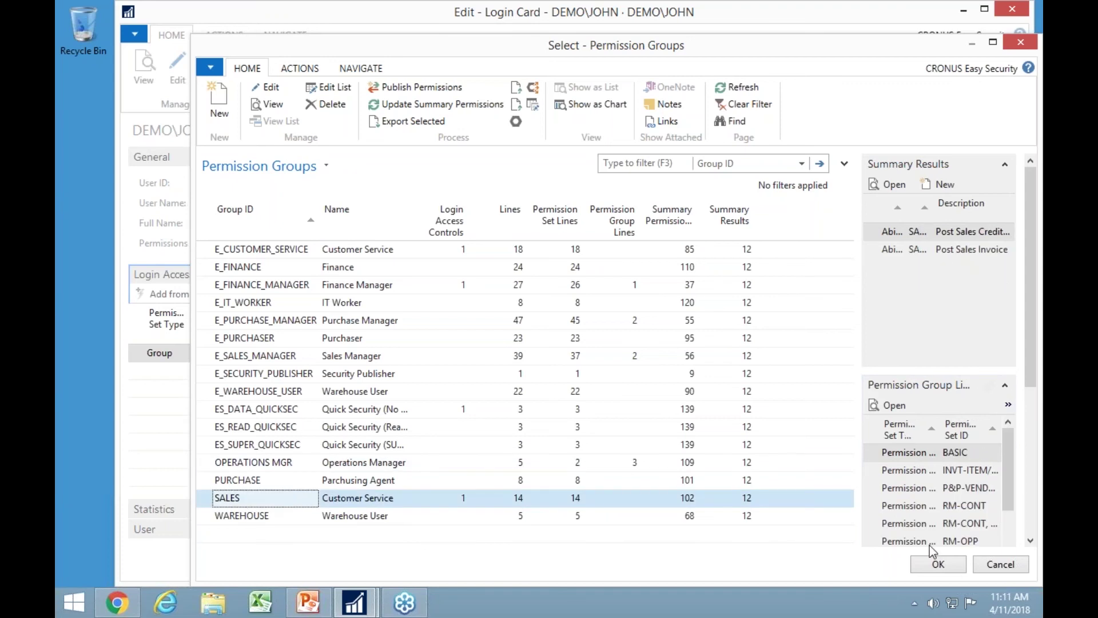
left_click(934, 564)
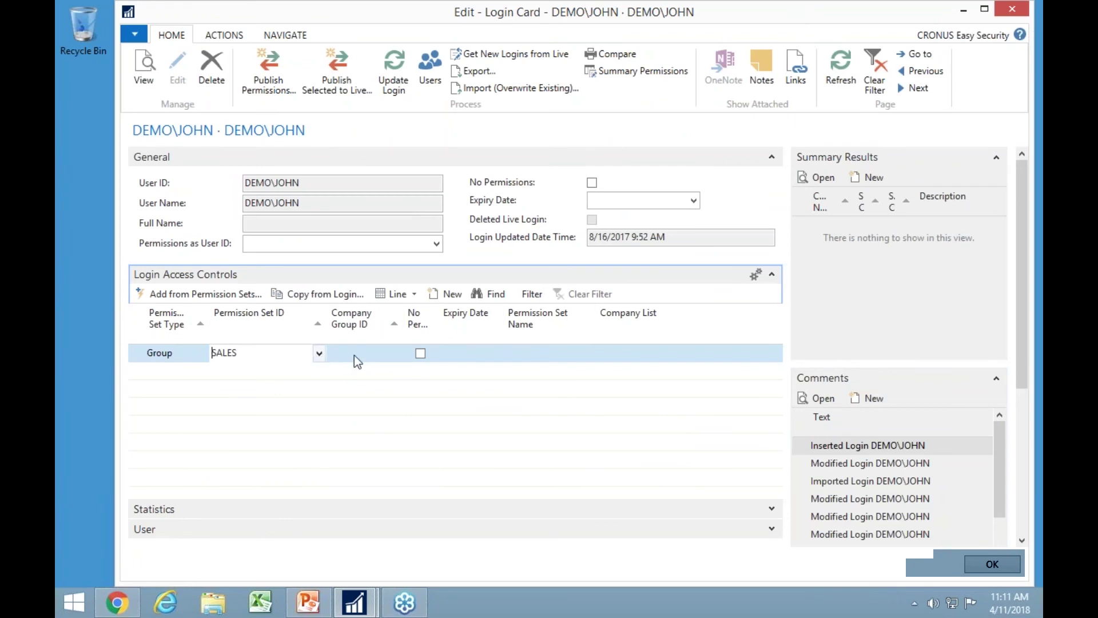
Set the SALES line's company group to OPERATIONS, covering CRONUS Europe and CRONUS North America.
key("Tab")
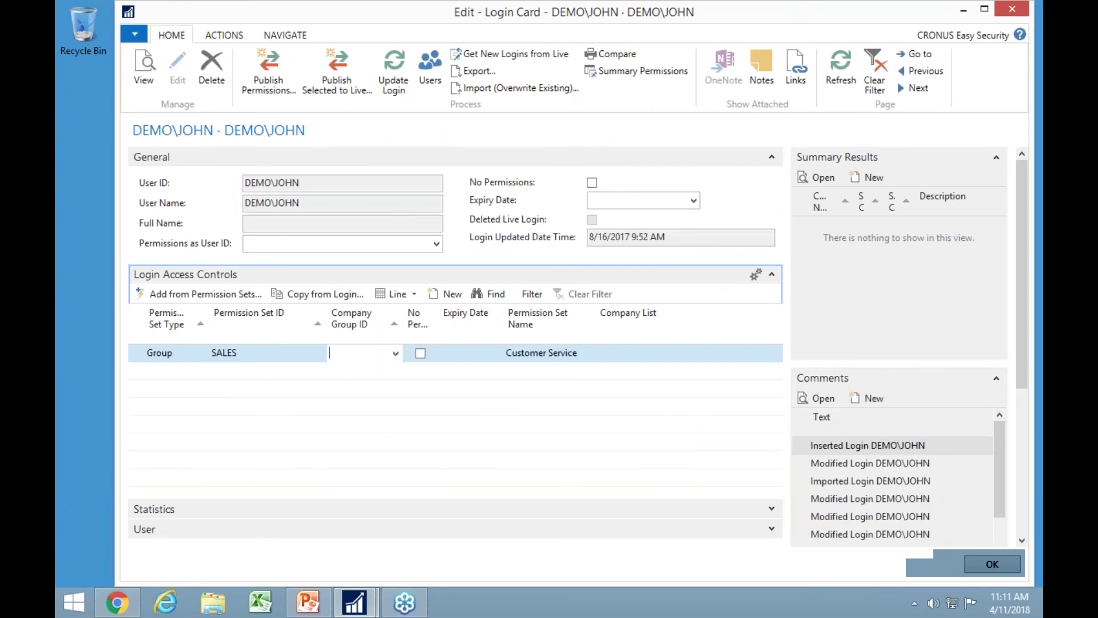
left_click(395, 354)
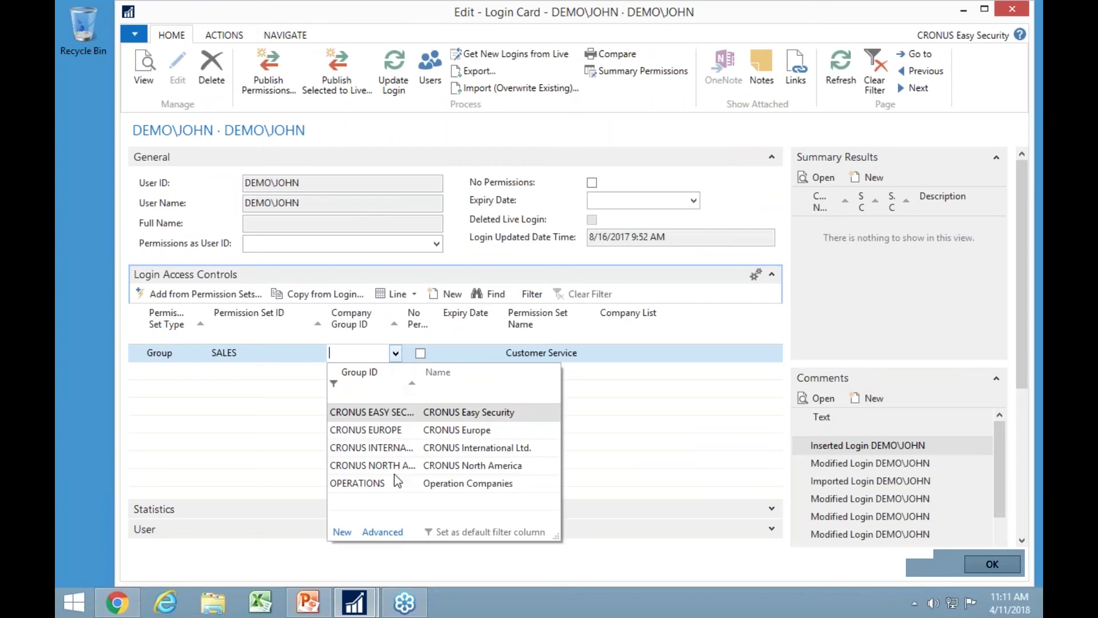
left_click(382, 532)
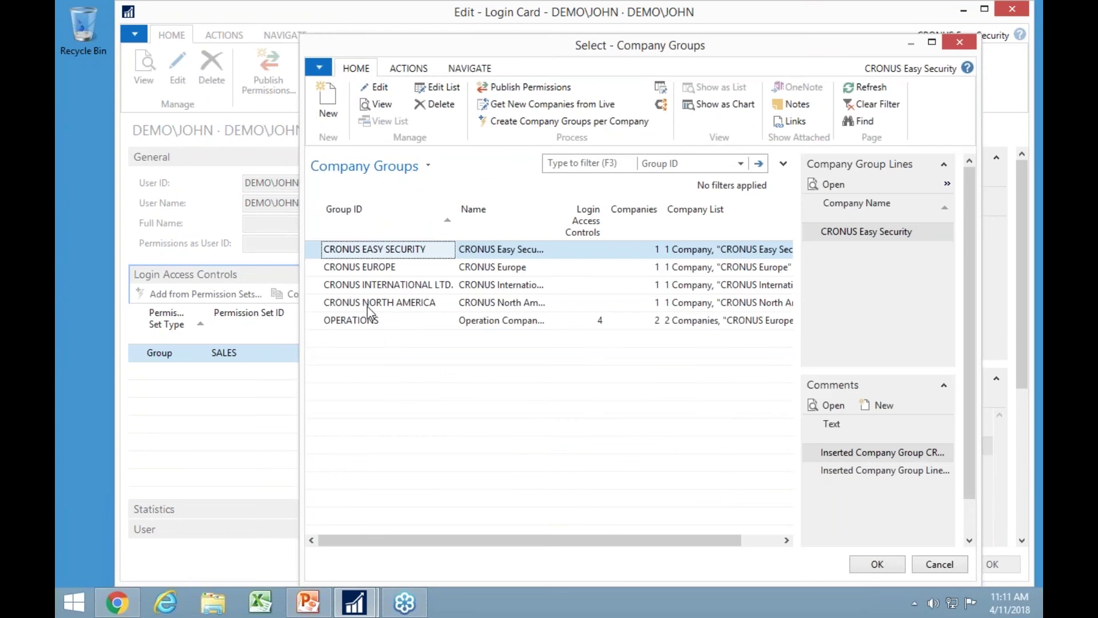
left_click(351, 322)
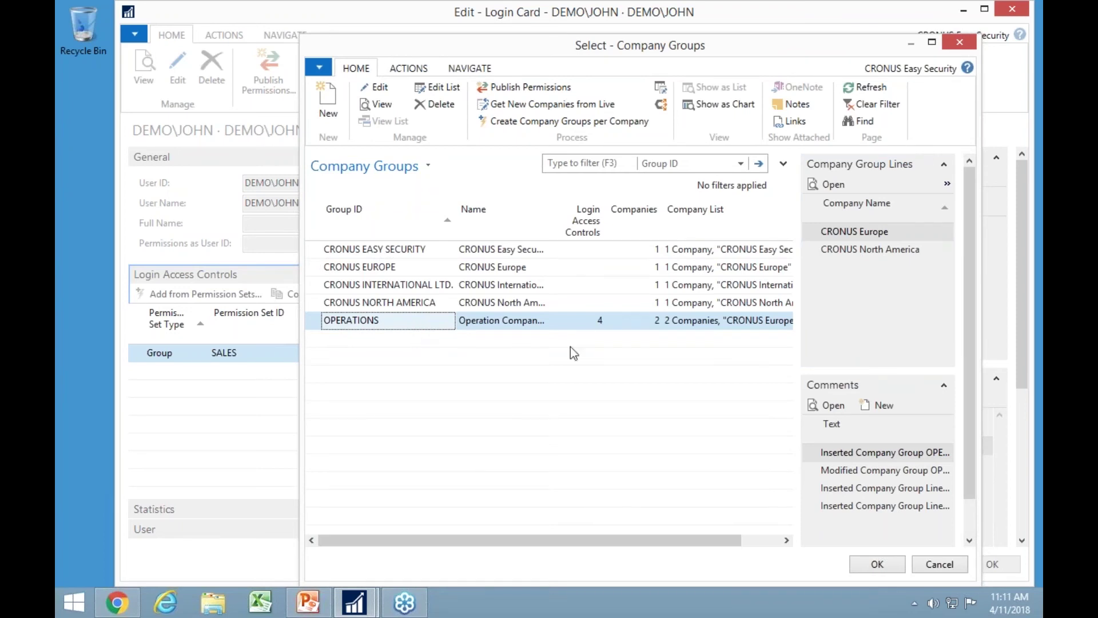
left_click(876, 564)
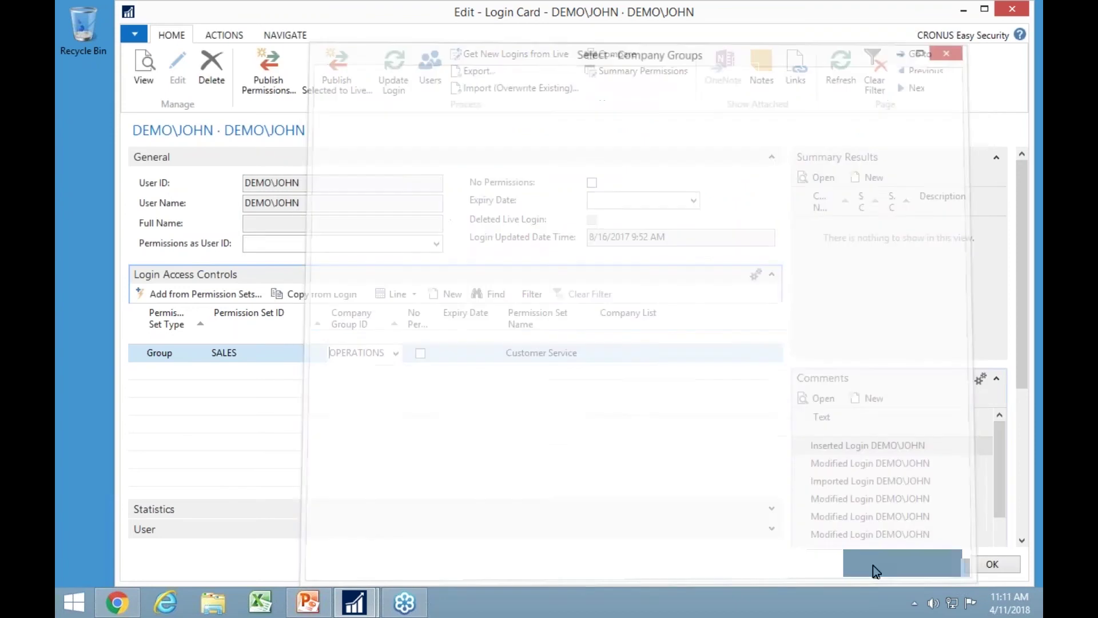
Commit OPERATIONS and run Update Login, generating 28 access controls and 204 summary permissions.
left_click(413, 361)
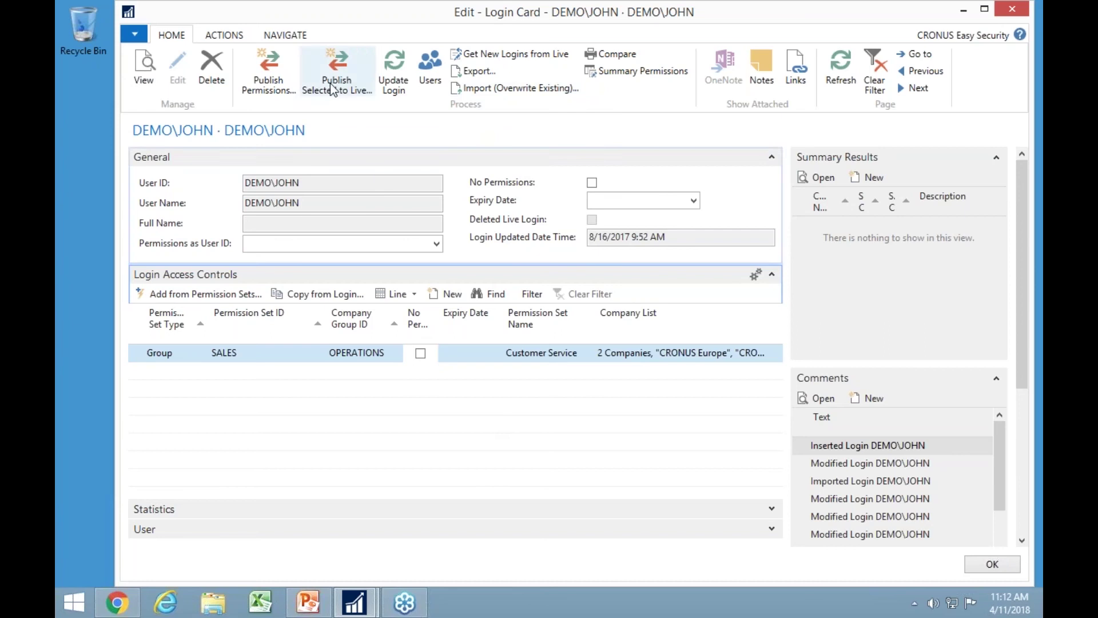
left_click(395, 71)
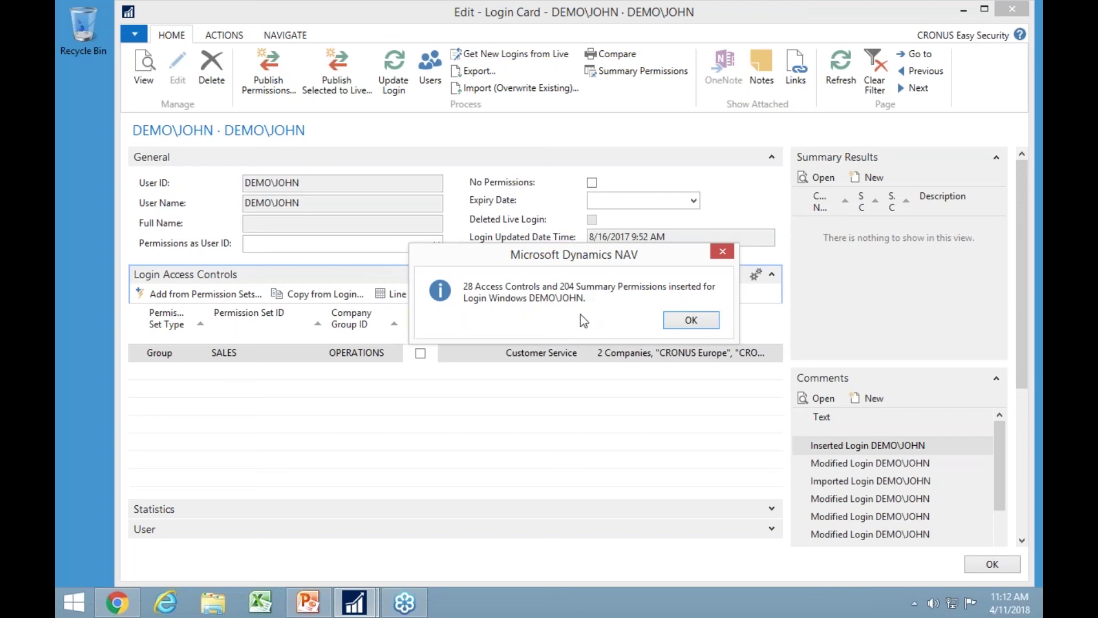
left_click(709, 323)
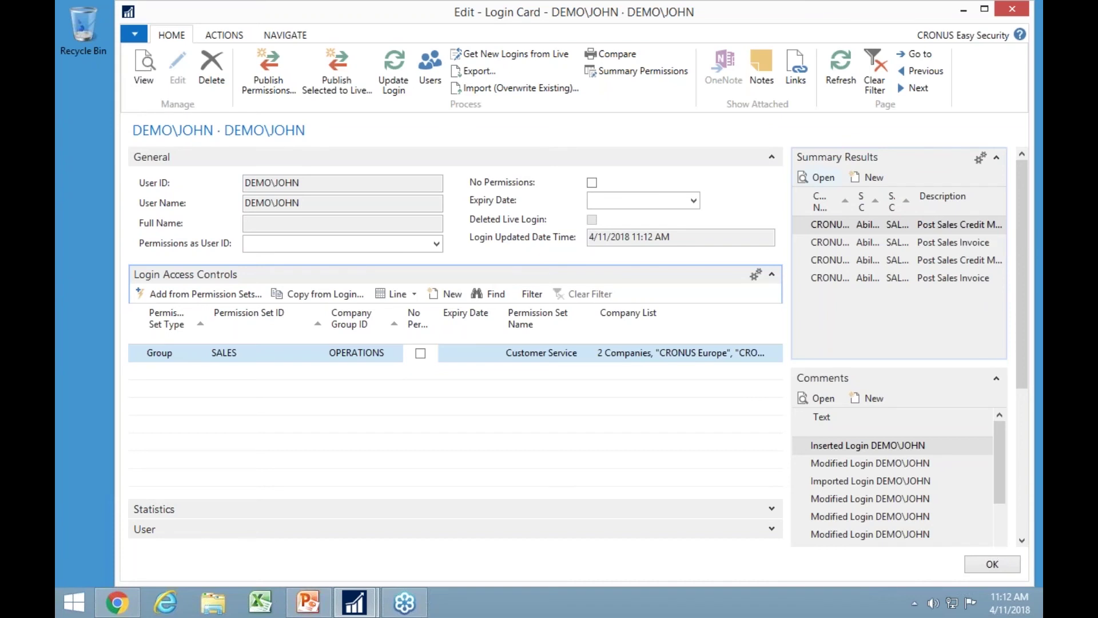
left_click(831, 182)
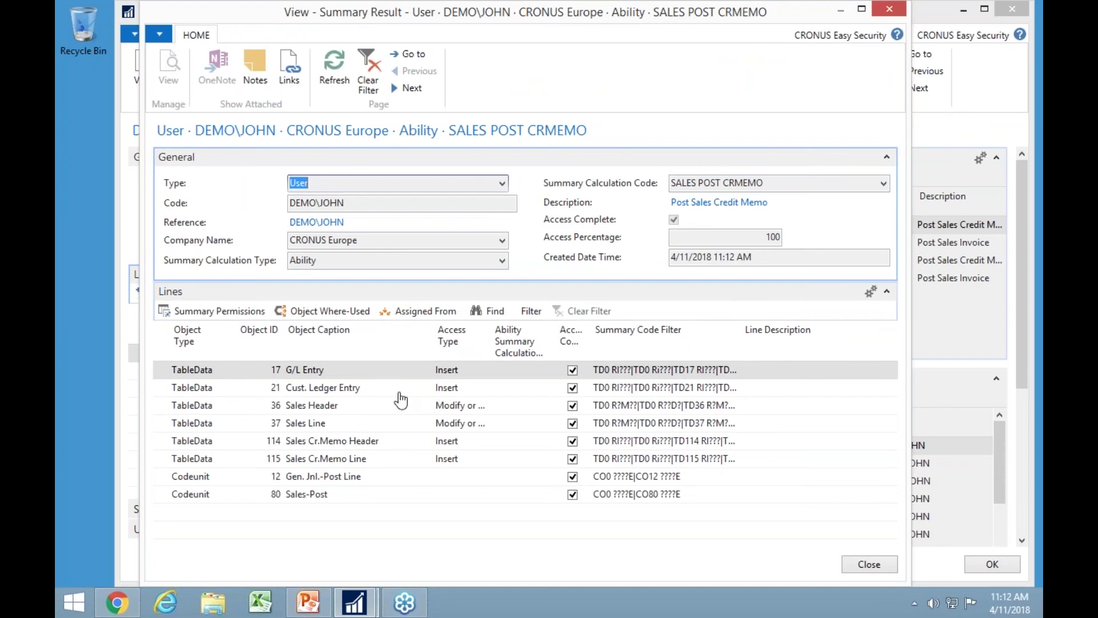
left_click(369, 397)
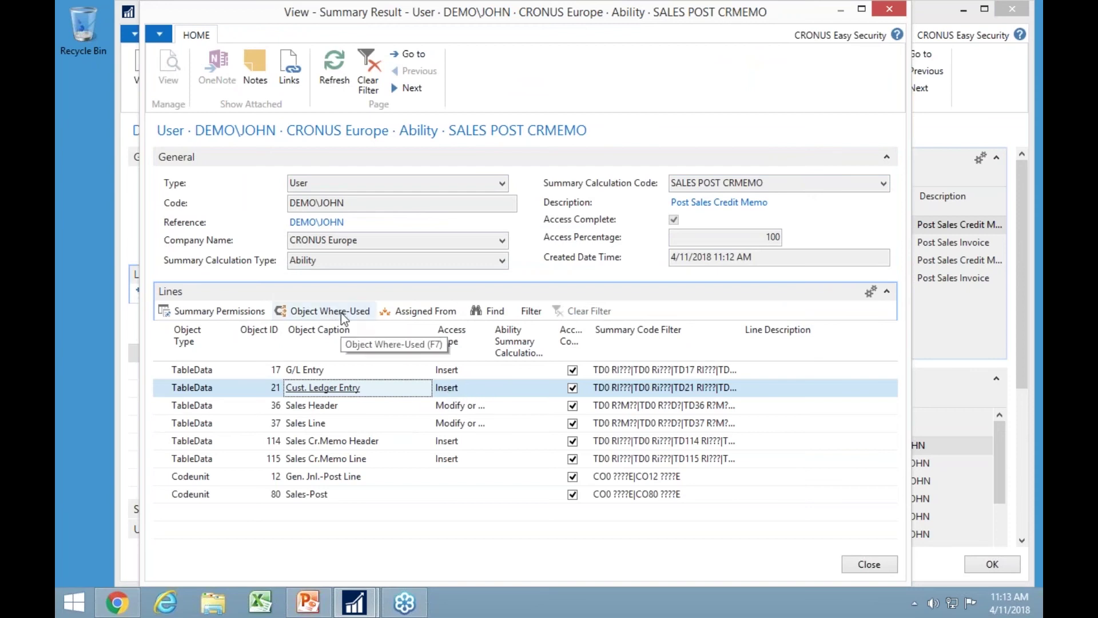
left_click(430, 317)
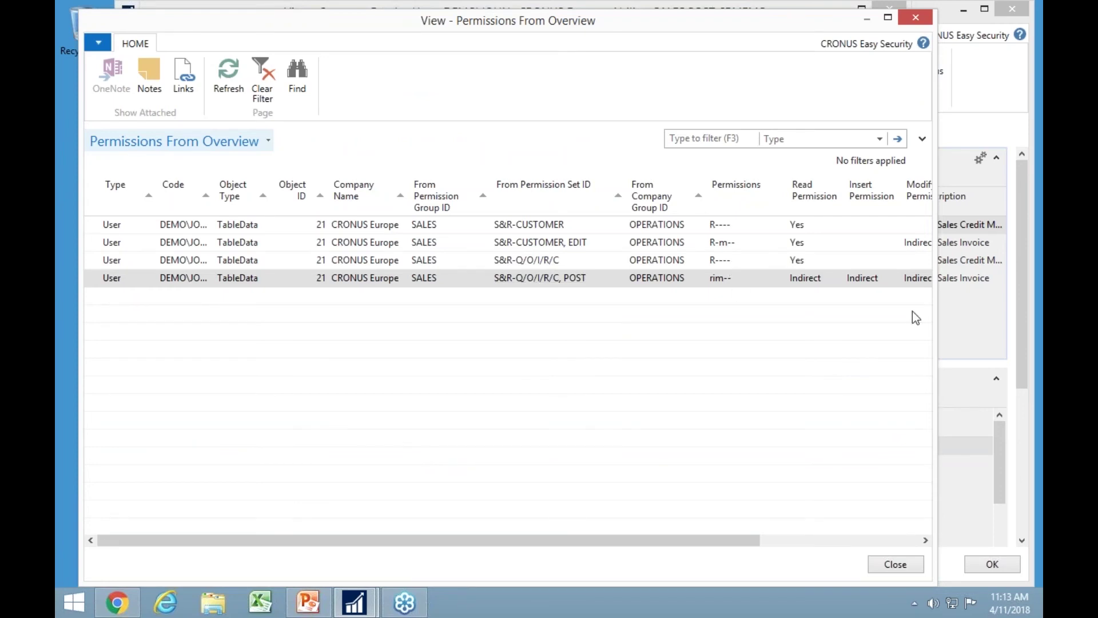
key("Escape")
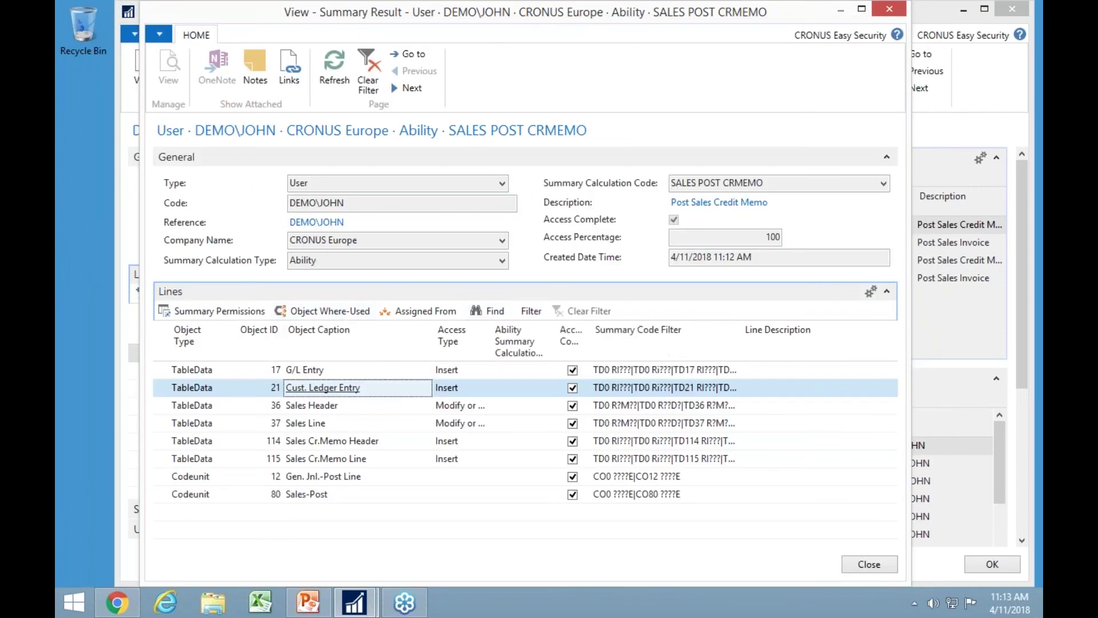
key("Escape")
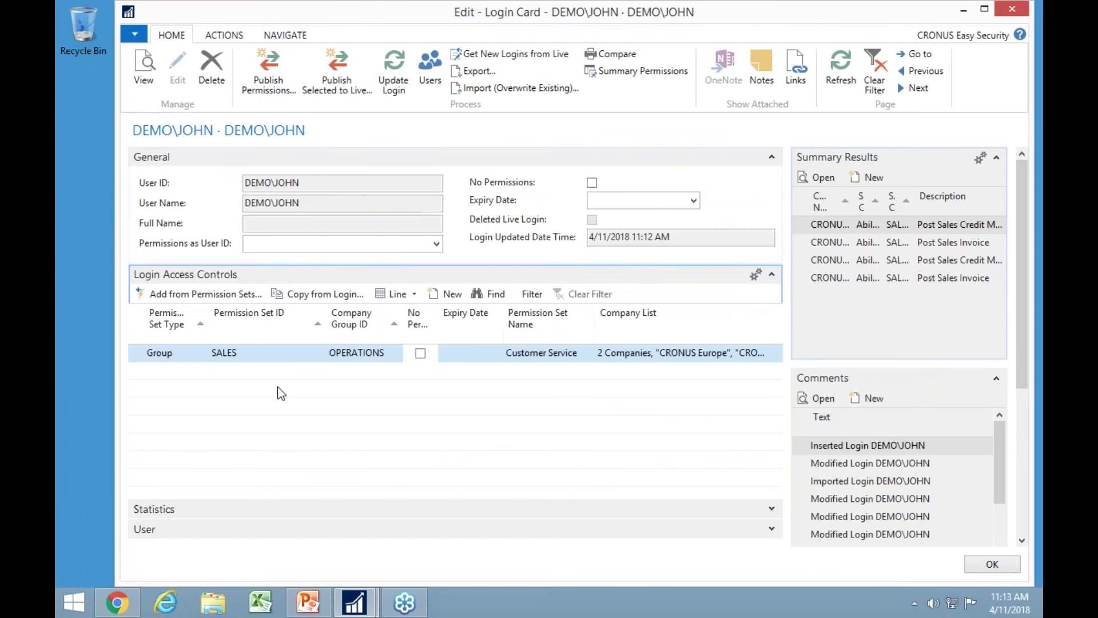
Close DEMO\JOHN's login card and go to the Permission Sets list.
key("Escape")
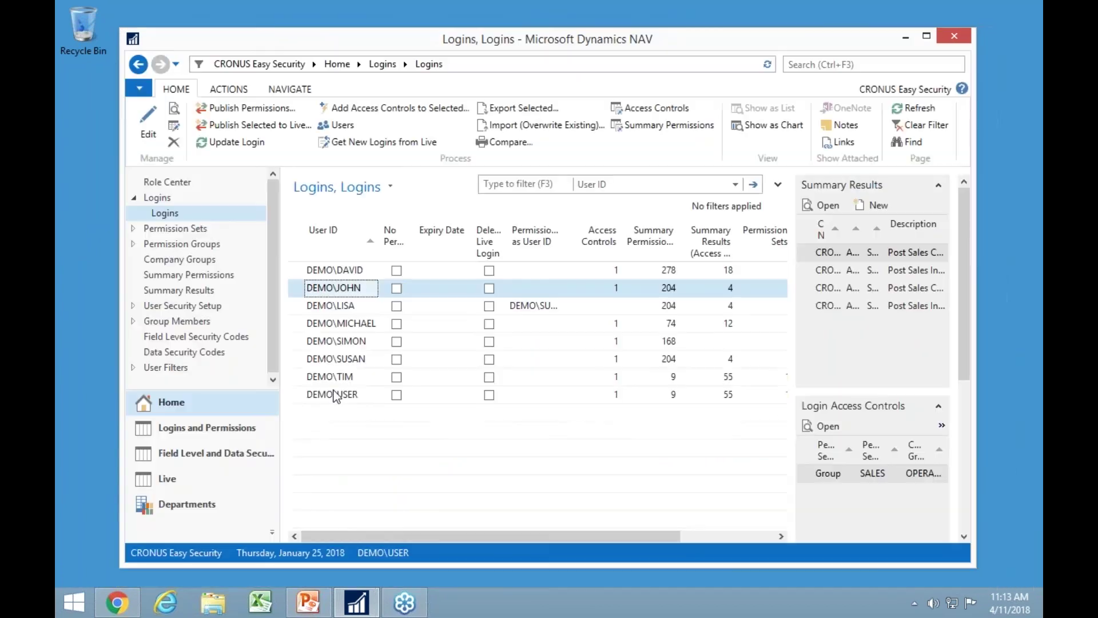
left_click(193, 231)
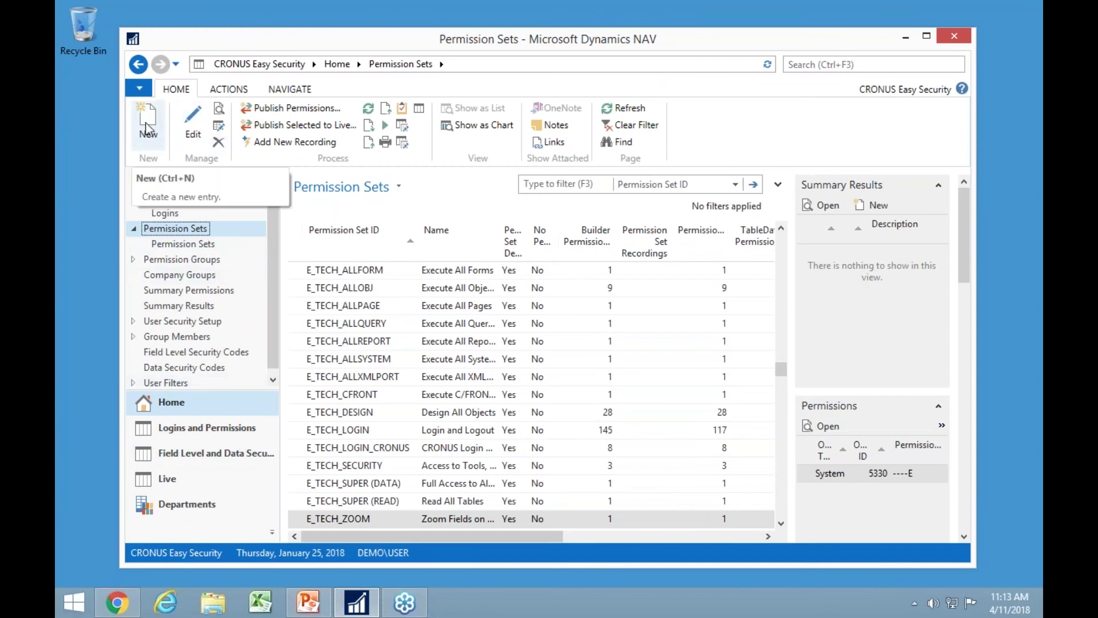
Add a permission set with ID CUSTOMER EDIT and show its (empty) recordings.
left_click(147, 129)
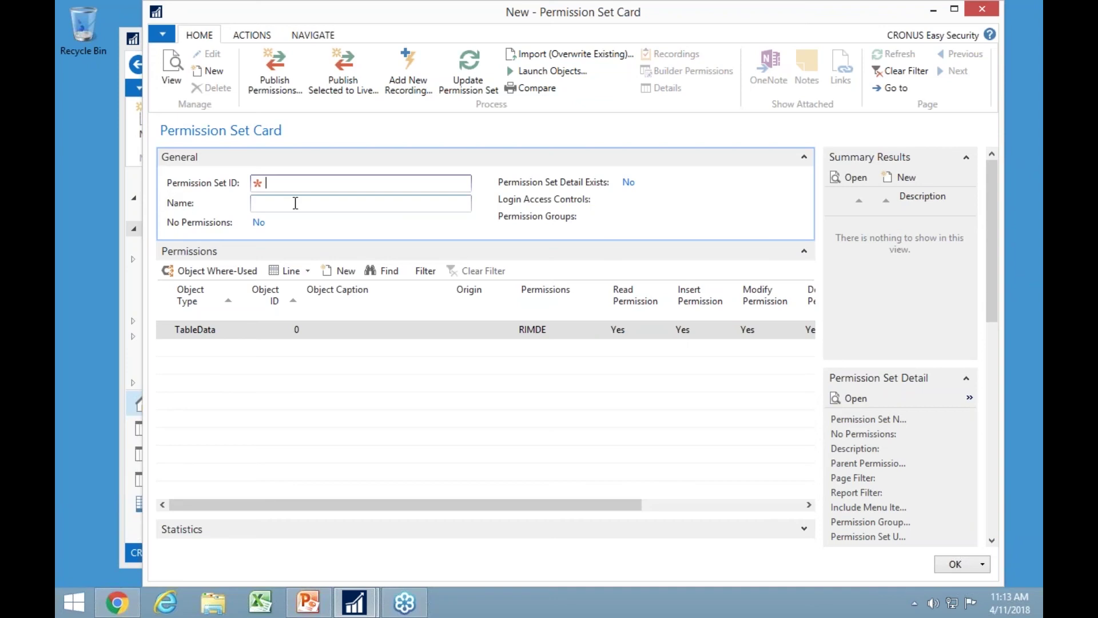
type("customer edit")
key("Tab")
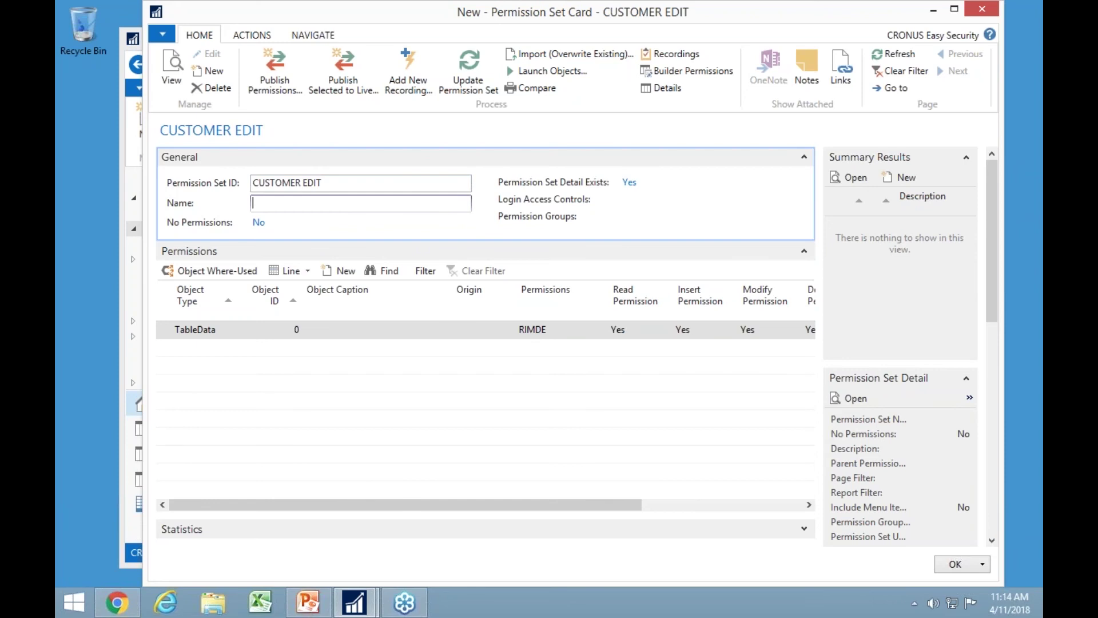
left_click(678, 59)
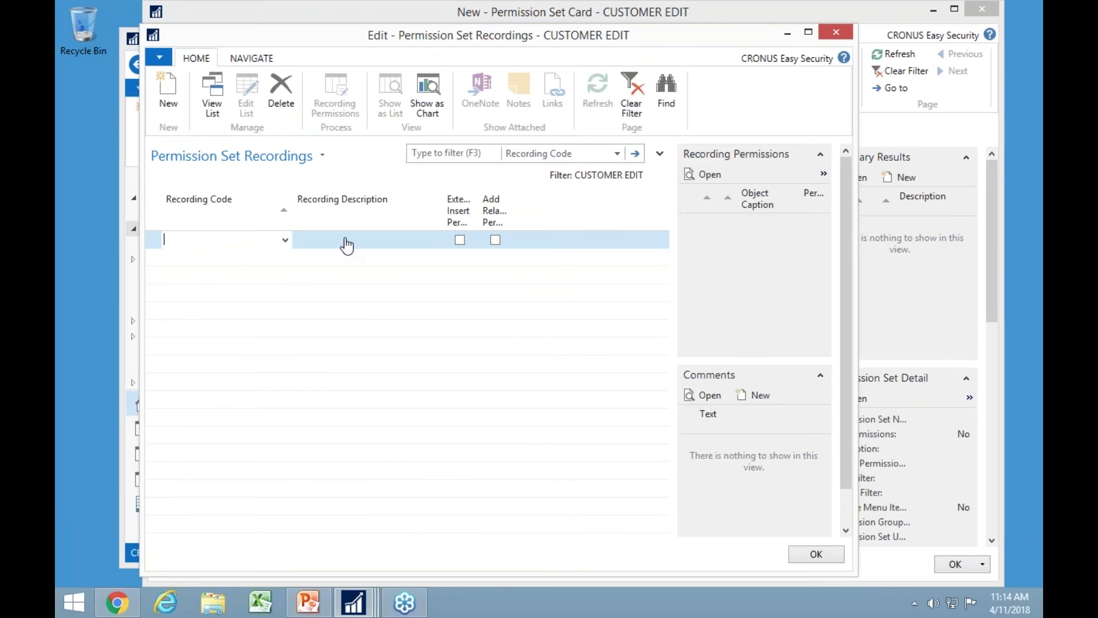
Add recording REC00001 in Select - Recordings with the description 'customer edit'.
left_click(284, 240)
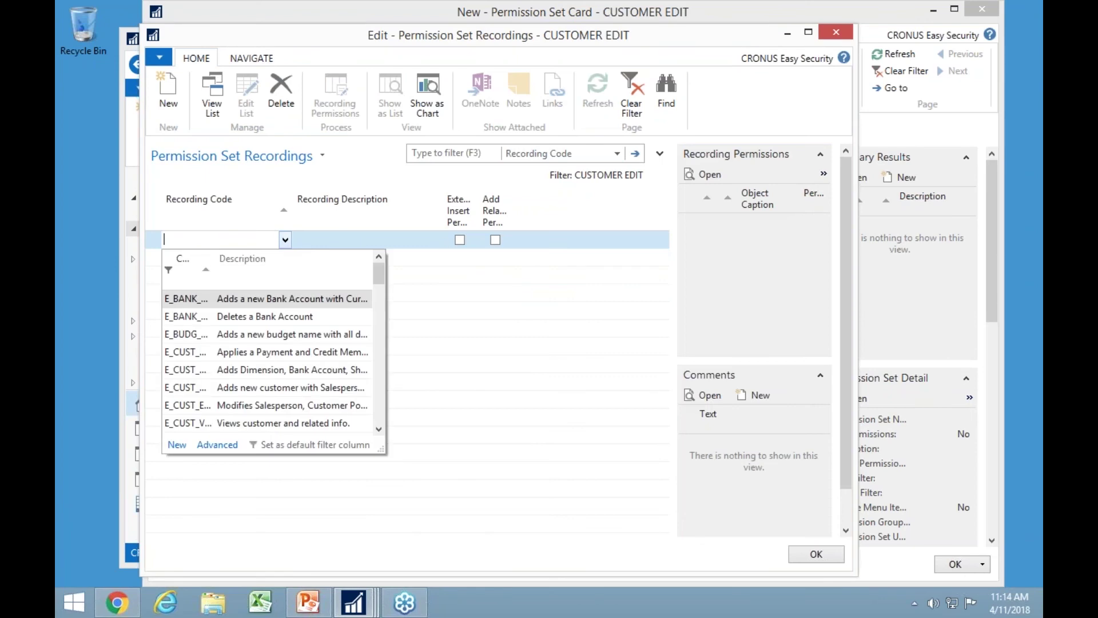
left_click(177, 446)
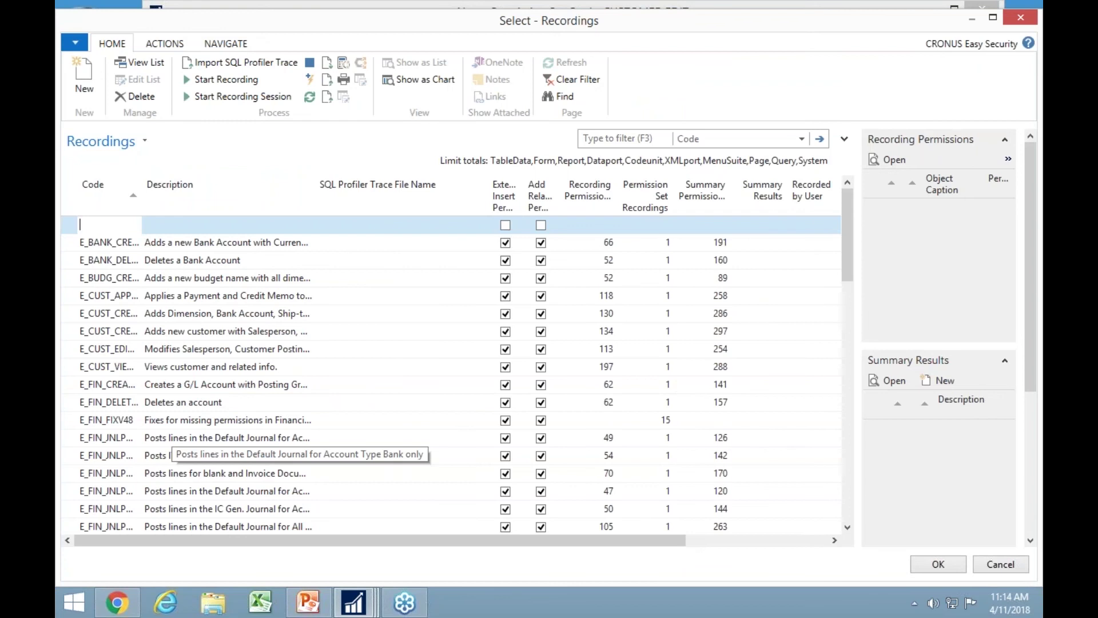
key("Tab")
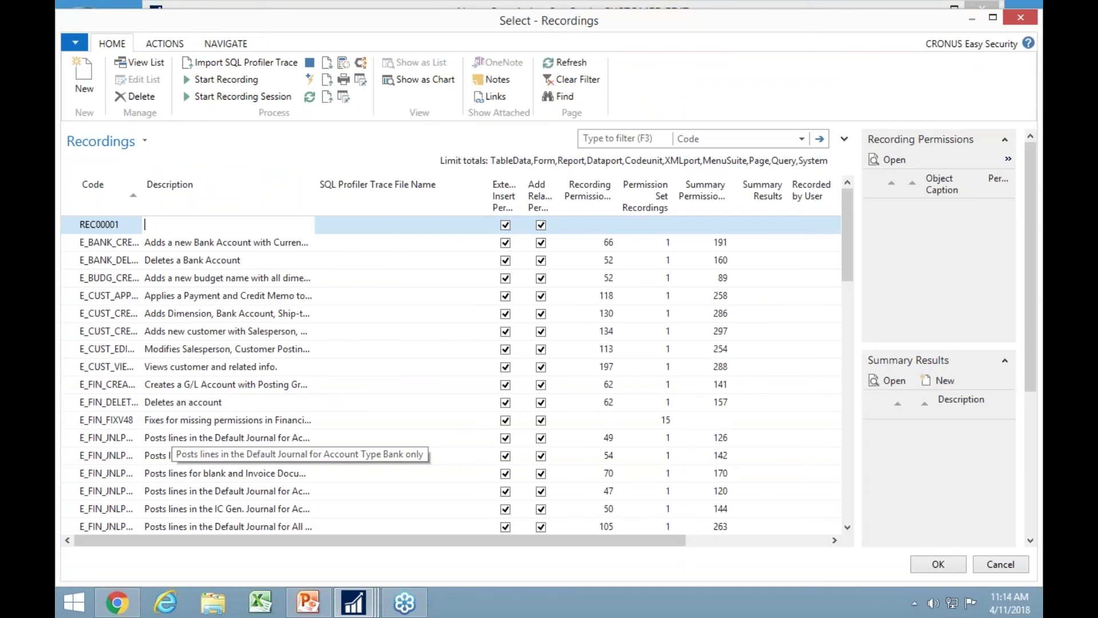
type("customer edit")
key("Tab")
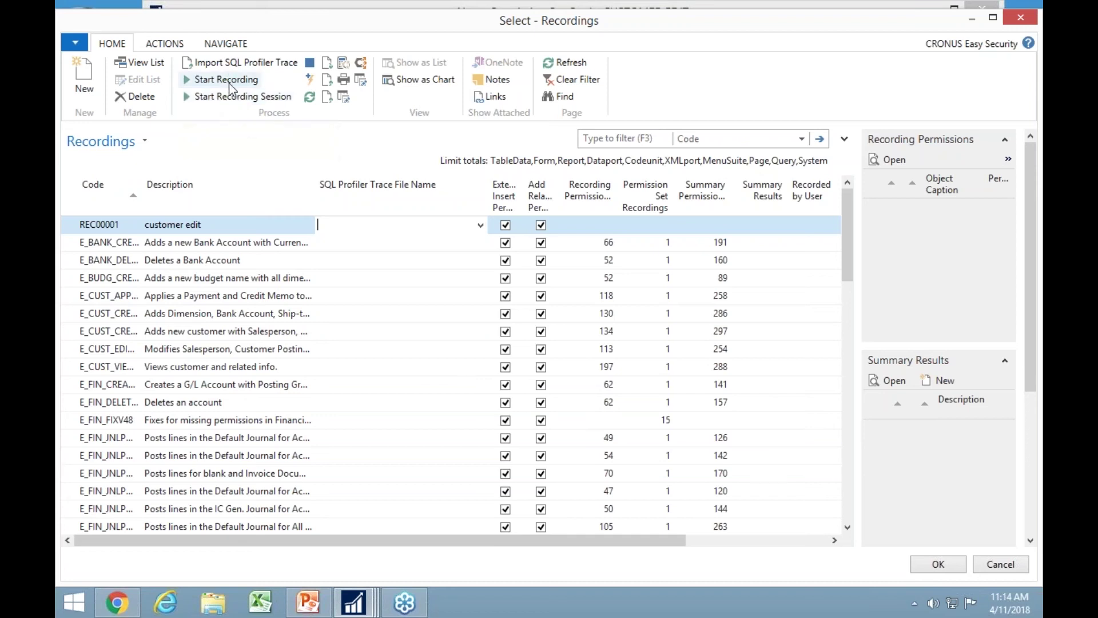
Start recording, then go to Departments > Sales & Marketing > Sales customers.
left_click(230, 82)
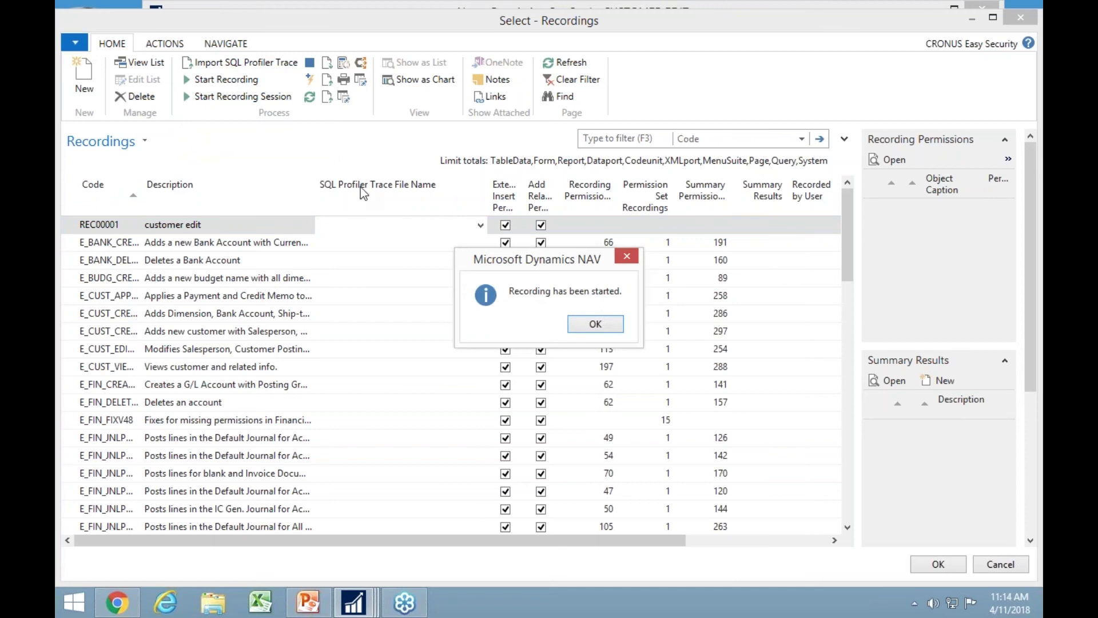
left_click(610, 328)
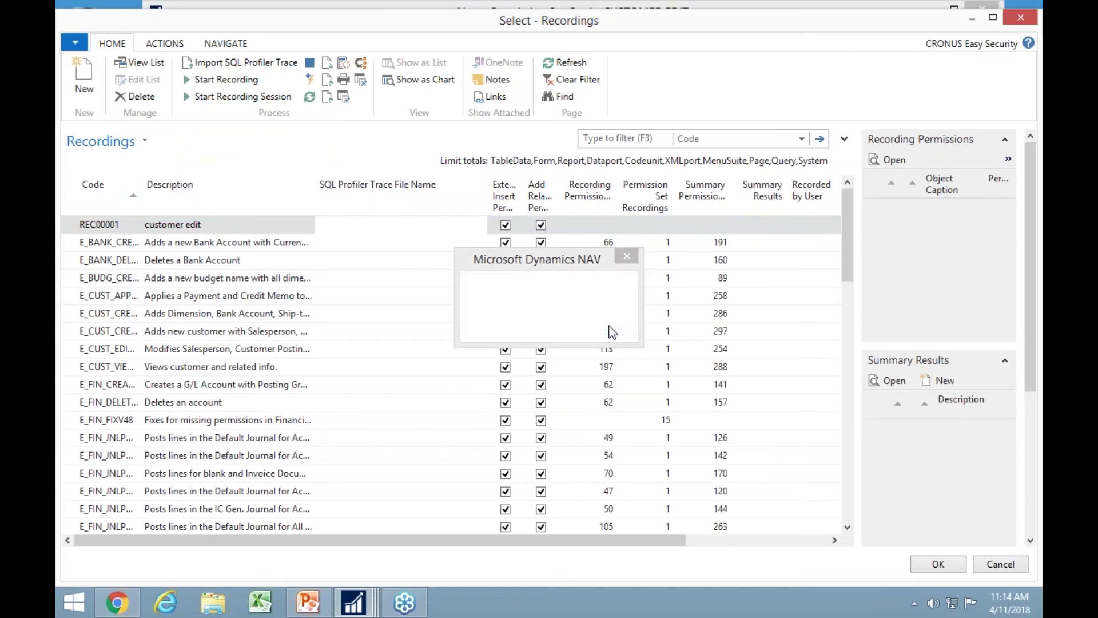
mouse_move(344, 611)
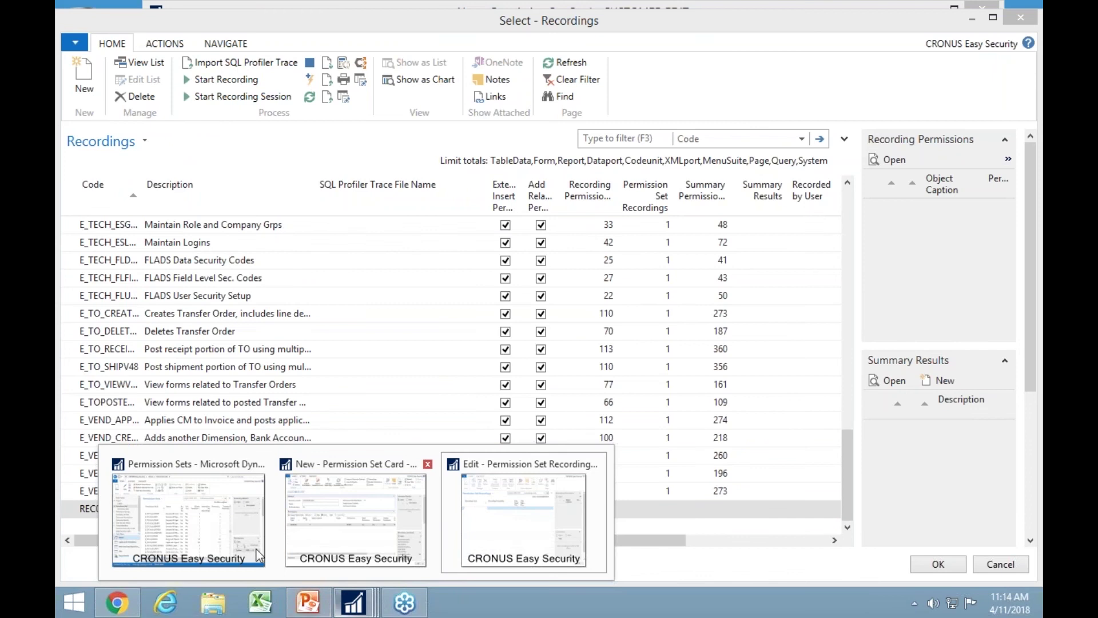
left_click(180, 519)
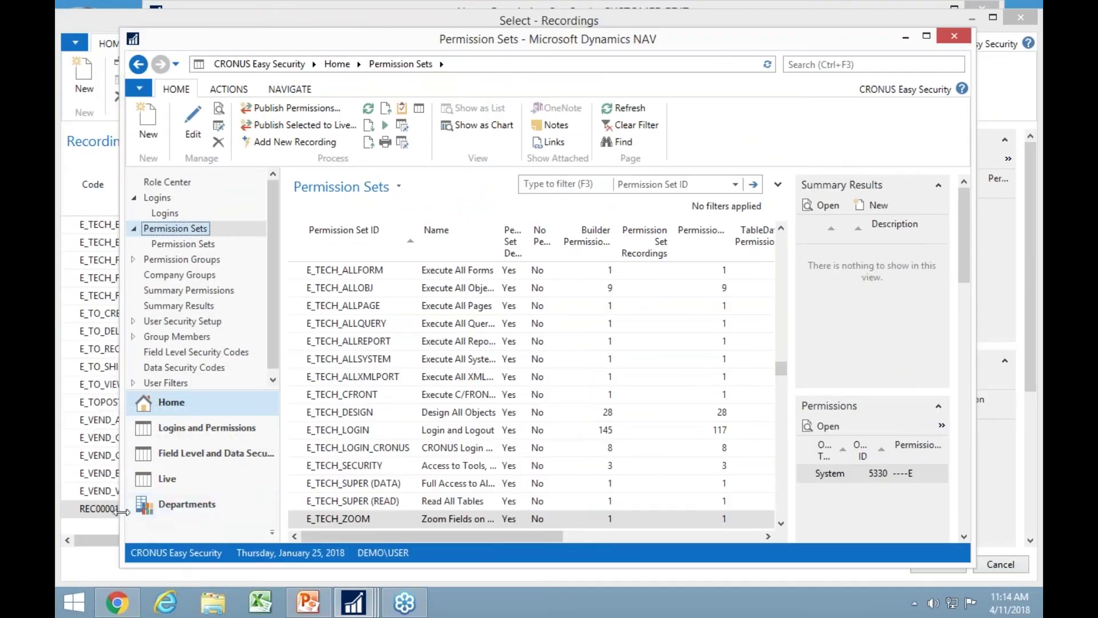
left_click(161, 510)
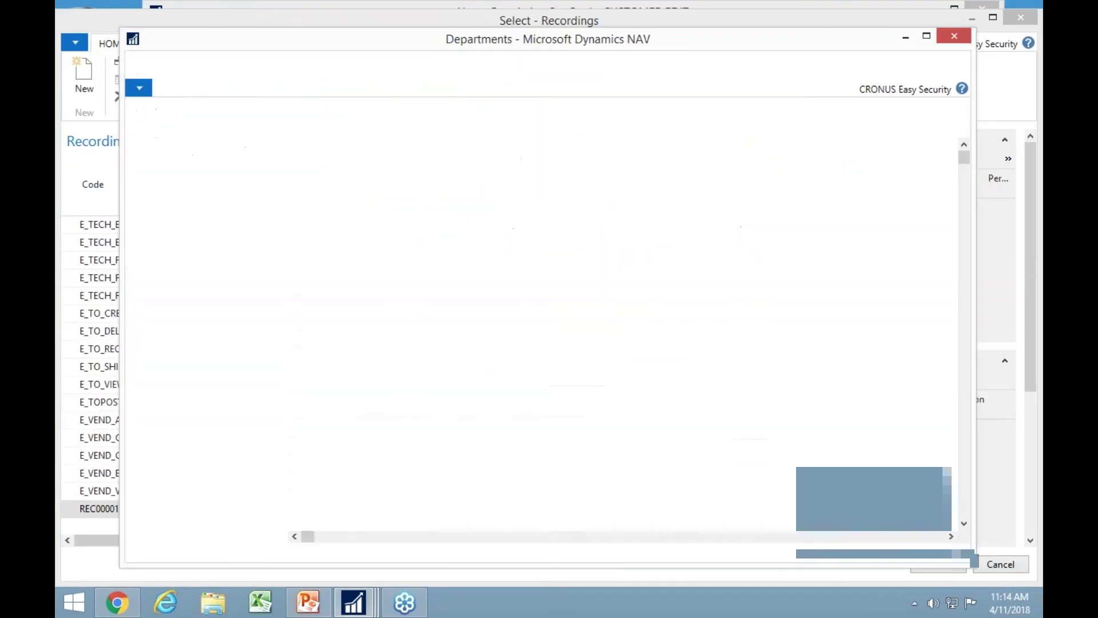
left_click(175, 145)
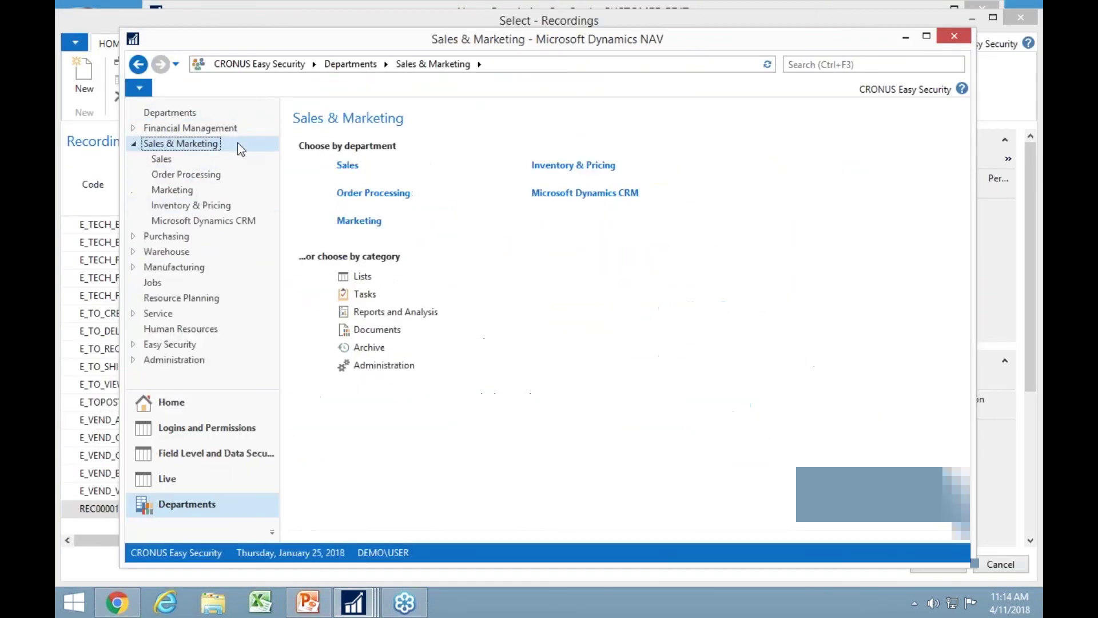
left_click(347, 166)
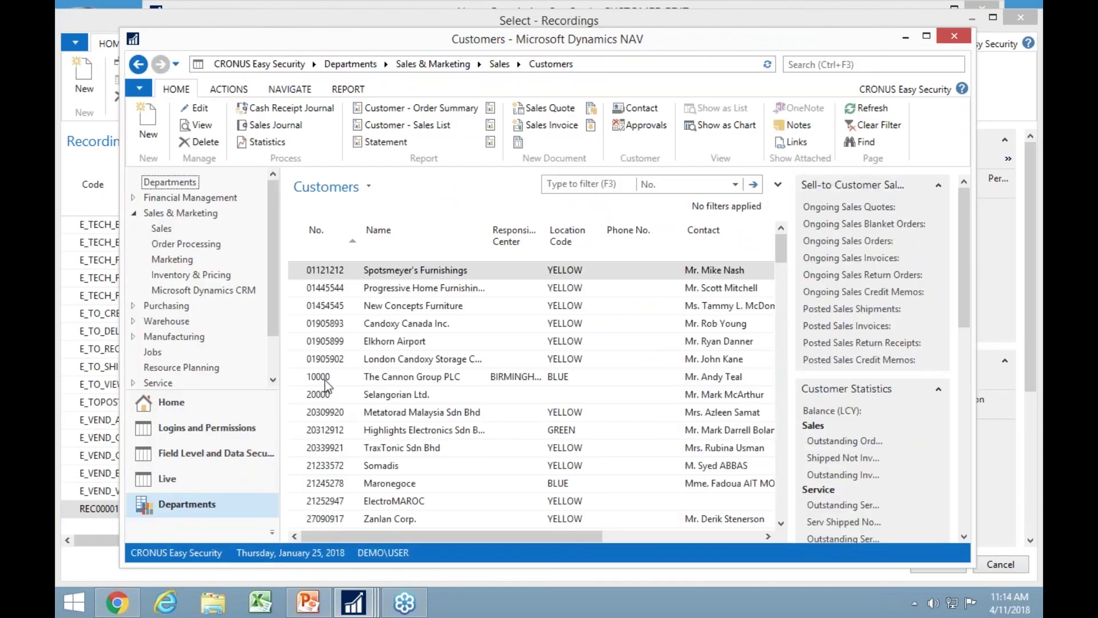
Change customer 10000 The Cannon Group PLC's Address 2 to 'Suite 120'.
left_click(322, 378)
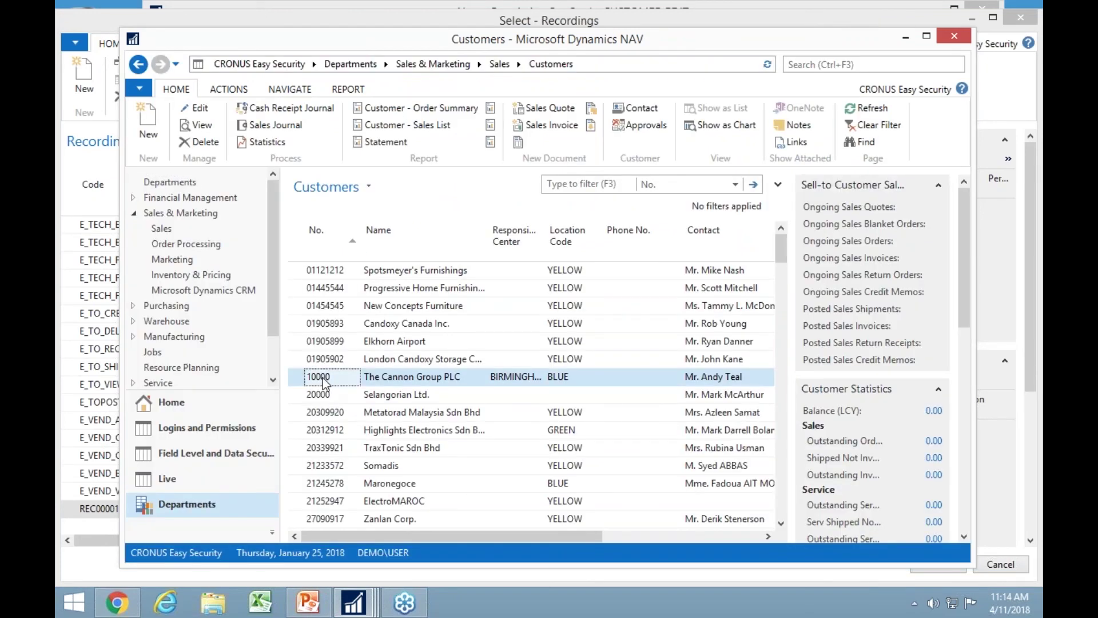
key("ctrl+n")
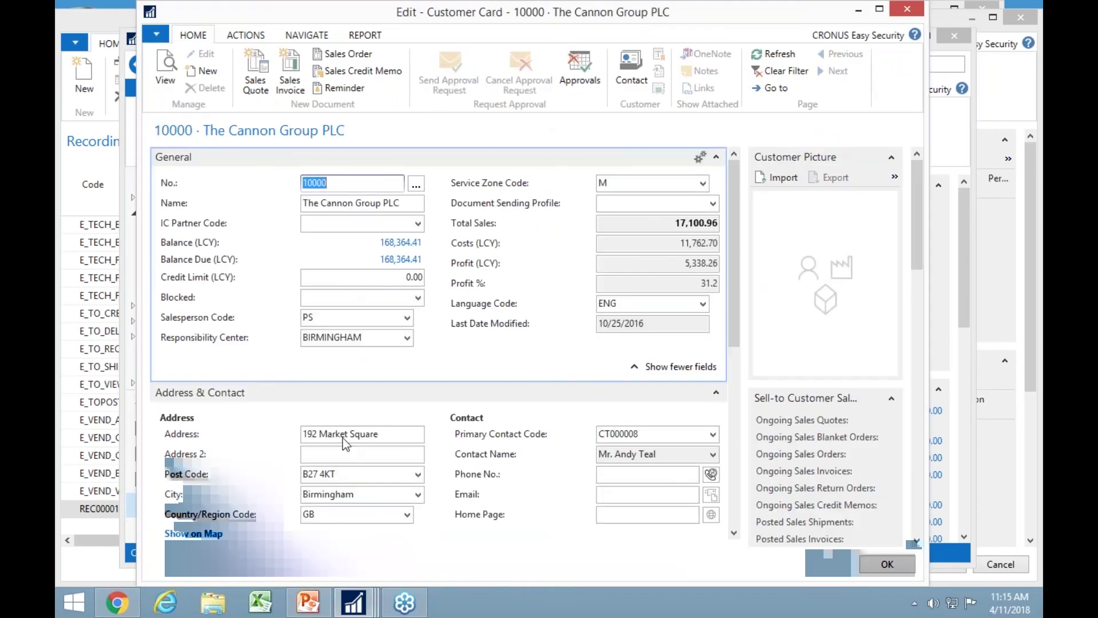
left_click(337, 457)
type("Suite 120")
key("Tab")
key("Escape")
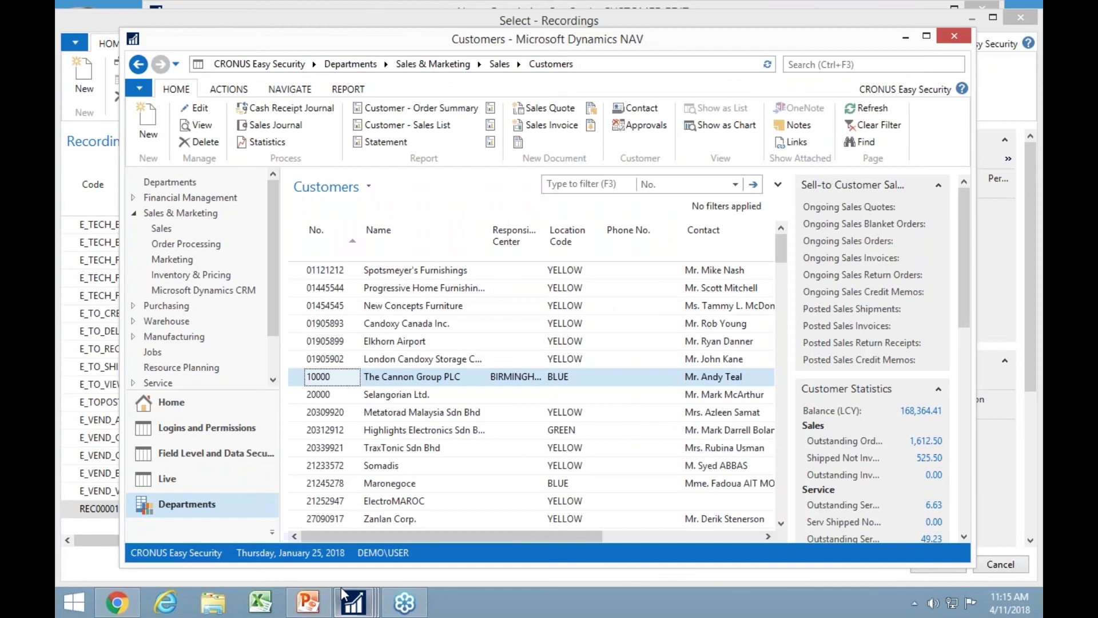
Return to the recordings window and stop recording, saving 114 permission records.
left_click(361, 609)
left_click(361, 610)
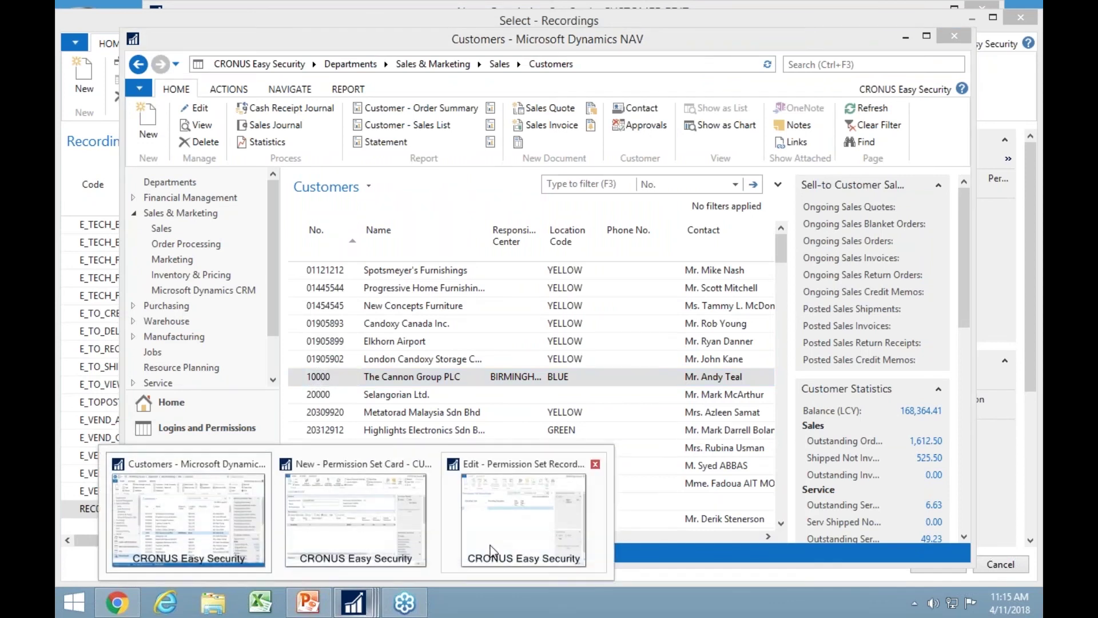
left_click(534, 527)
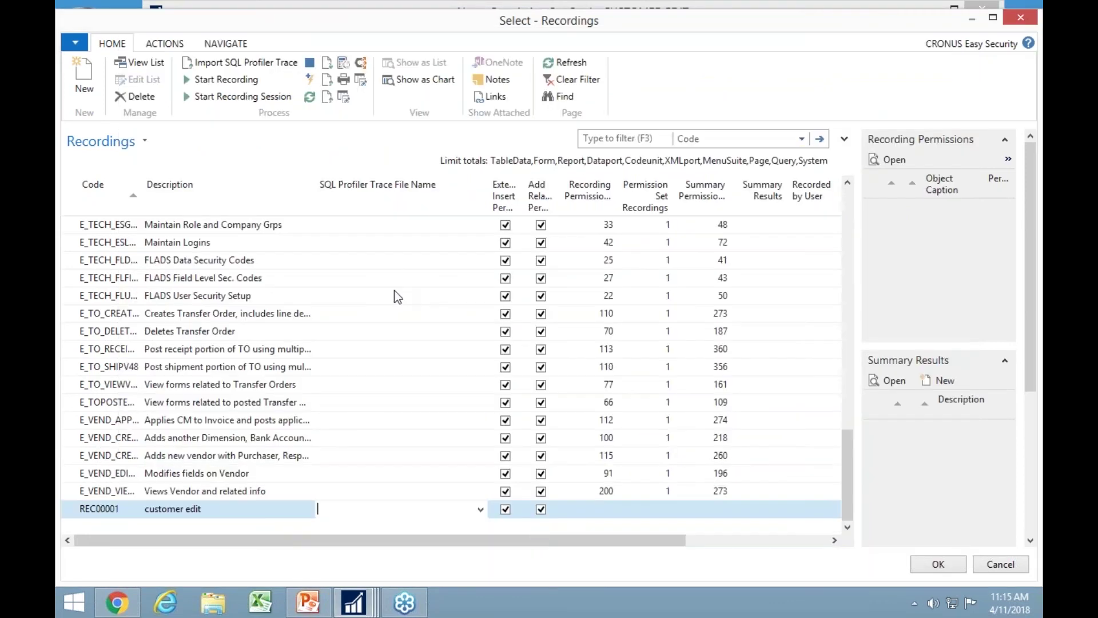
left_click(312, 64)
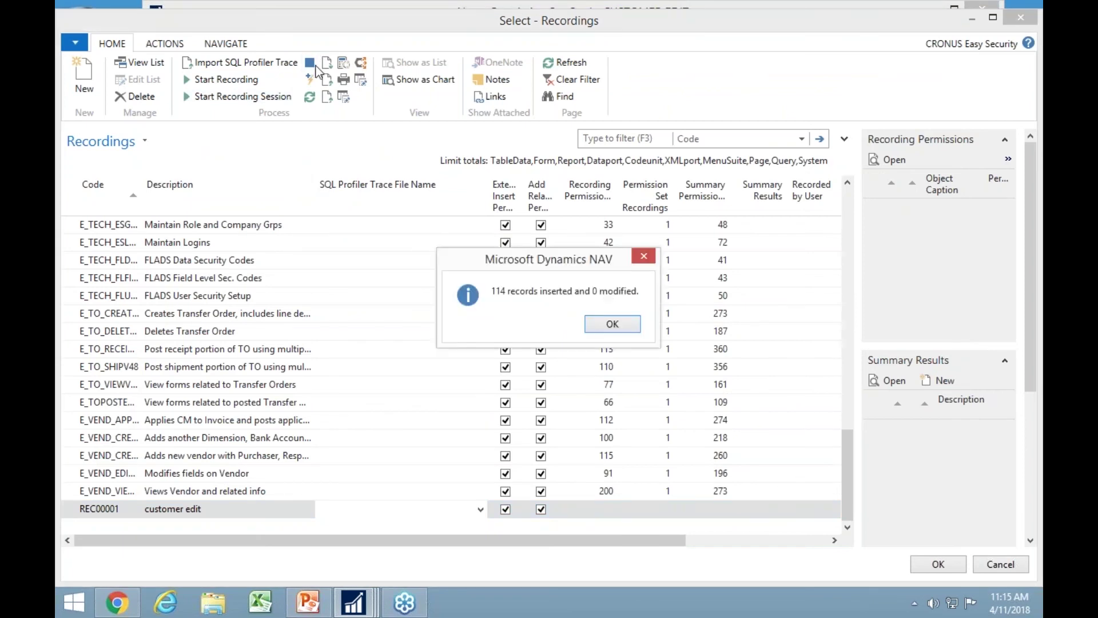
Dismiss the message and scroll through REC00001's 114 recorded permissions, then close them.
left_click(622, 326)
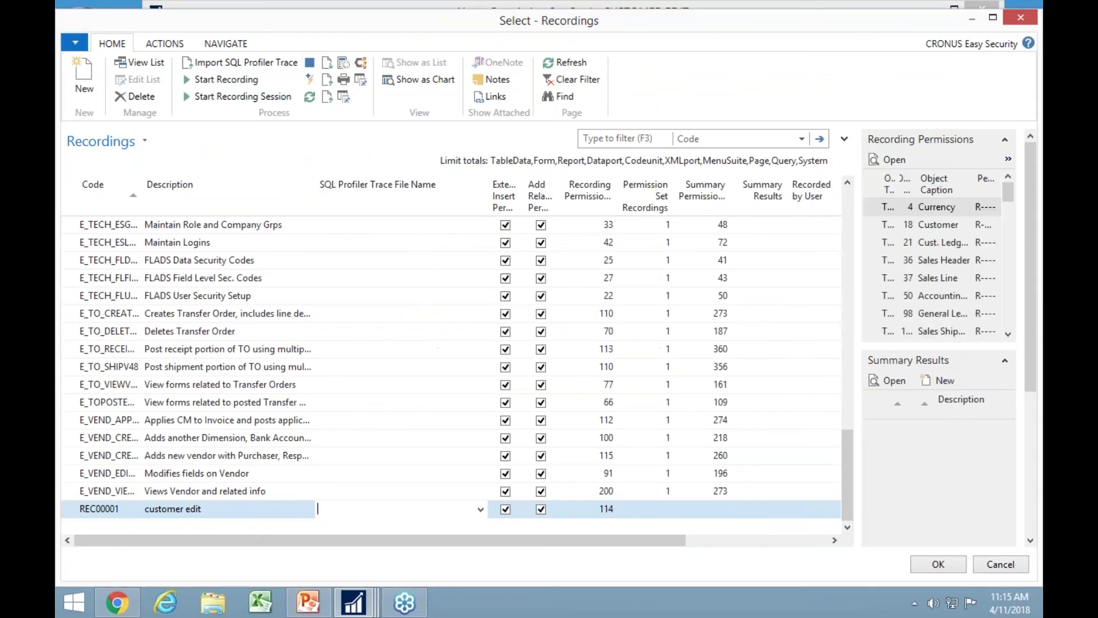
left_click(610, 510)
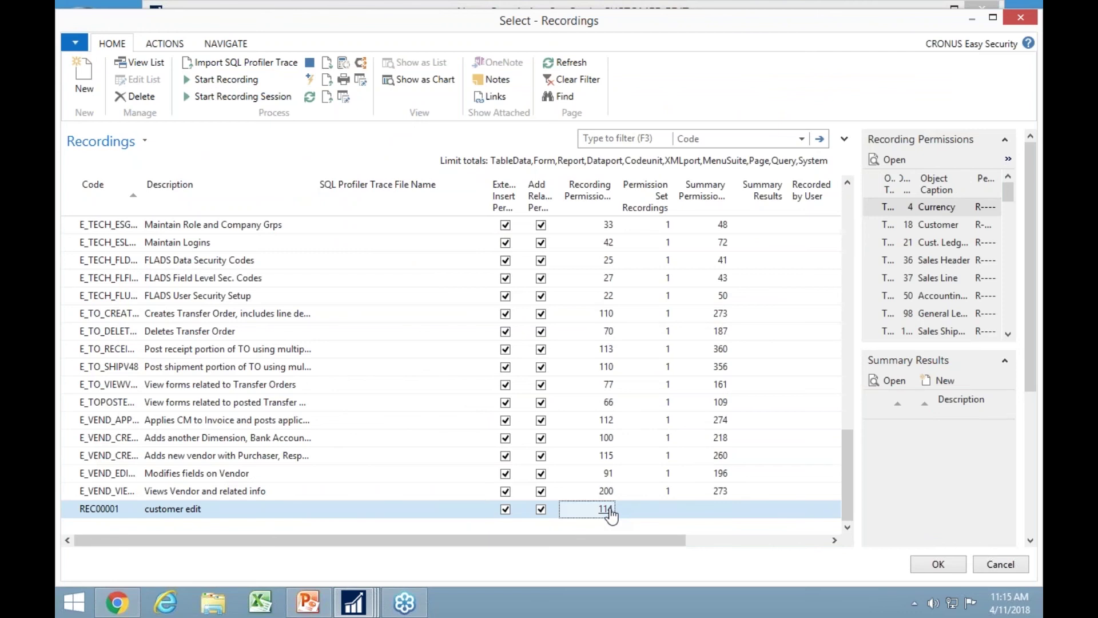
left_click(607, 509)
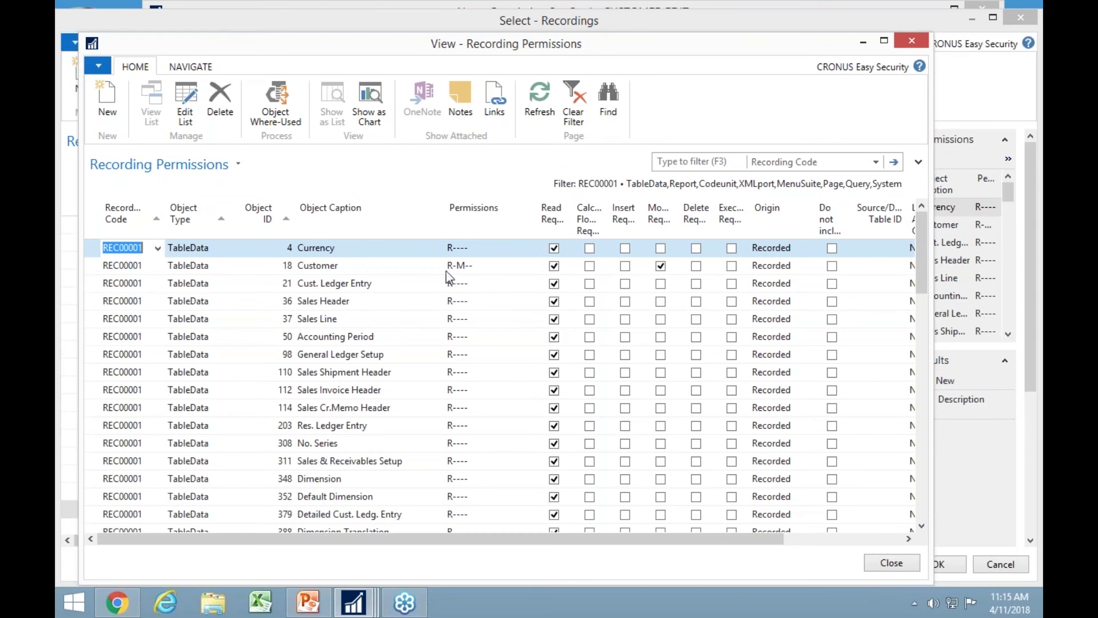
scroll(492, 398, "down", 3)
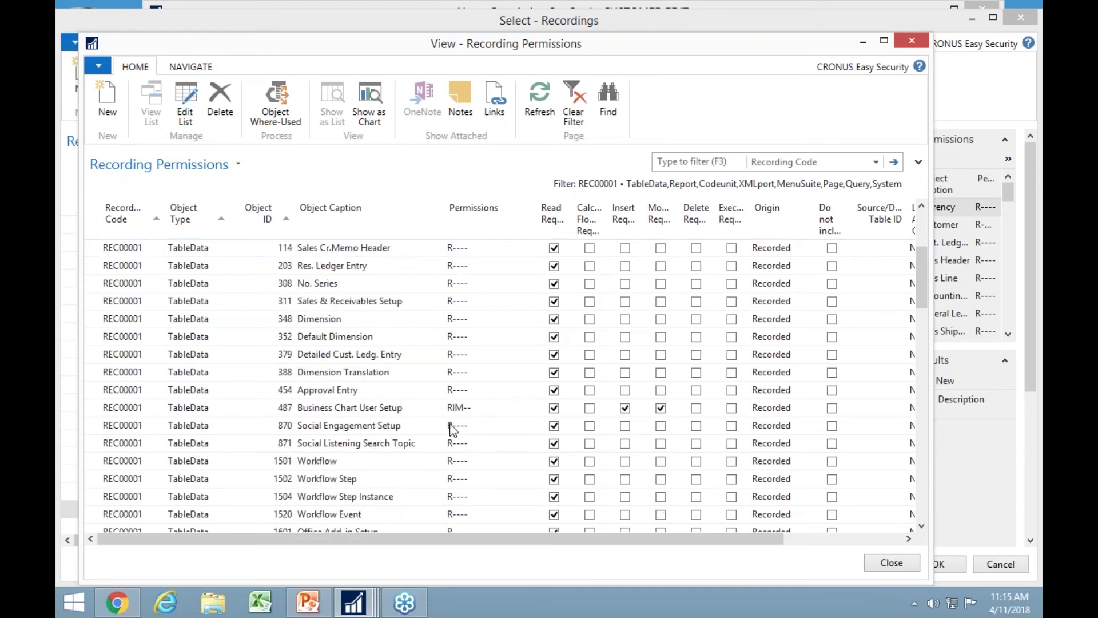
scroll(471, 420, "down", 5)
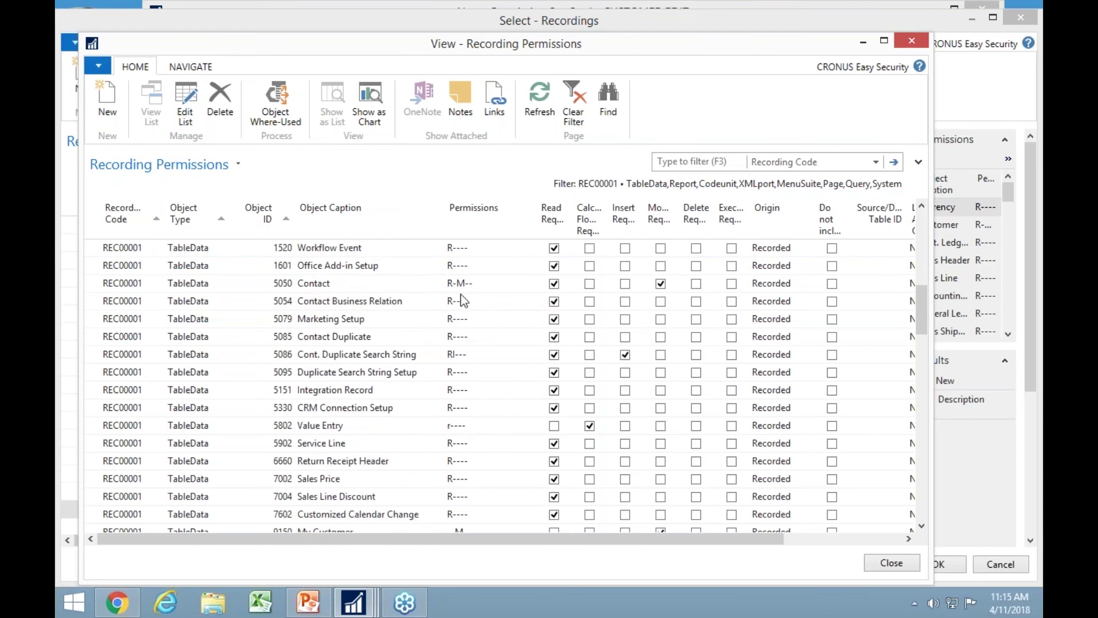
left_click_drag(921, 332, 934, 399)
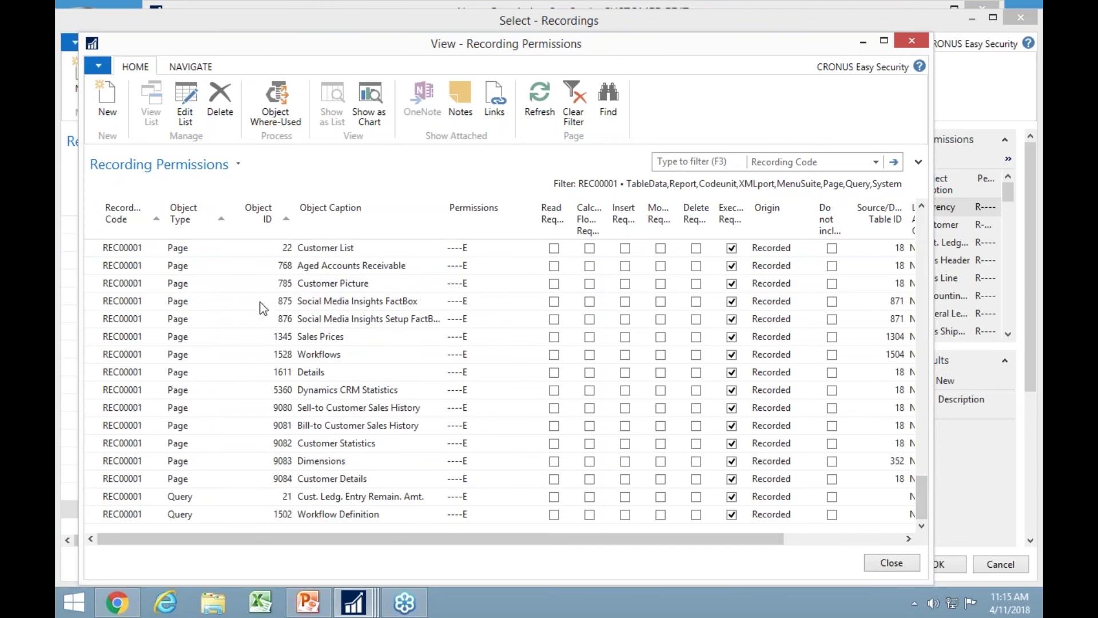
scroll(352, 326, "up", 1)
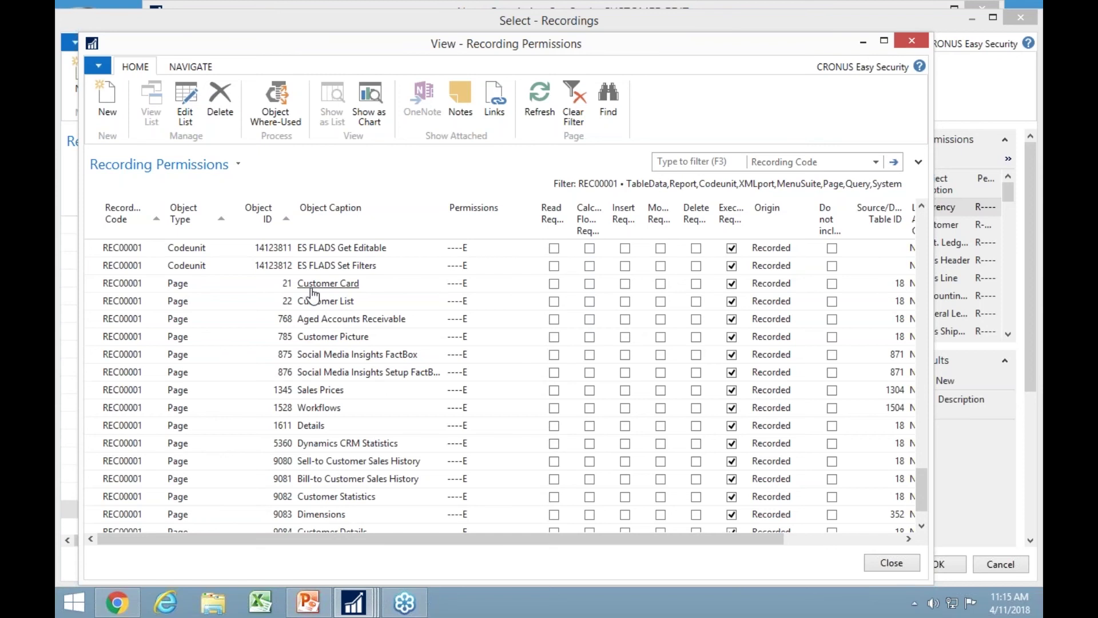
key("Escape")
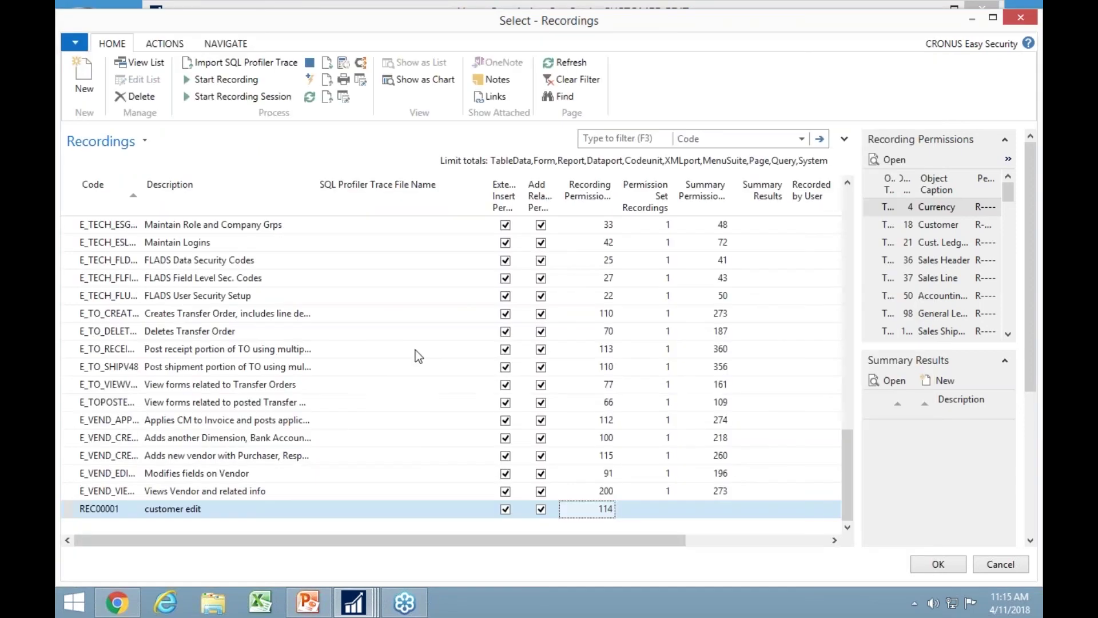
Attach REC00001 'customer edit' to CUSTOMER EDIT and bring back its Permission Set Card.
left_click(941, 568)
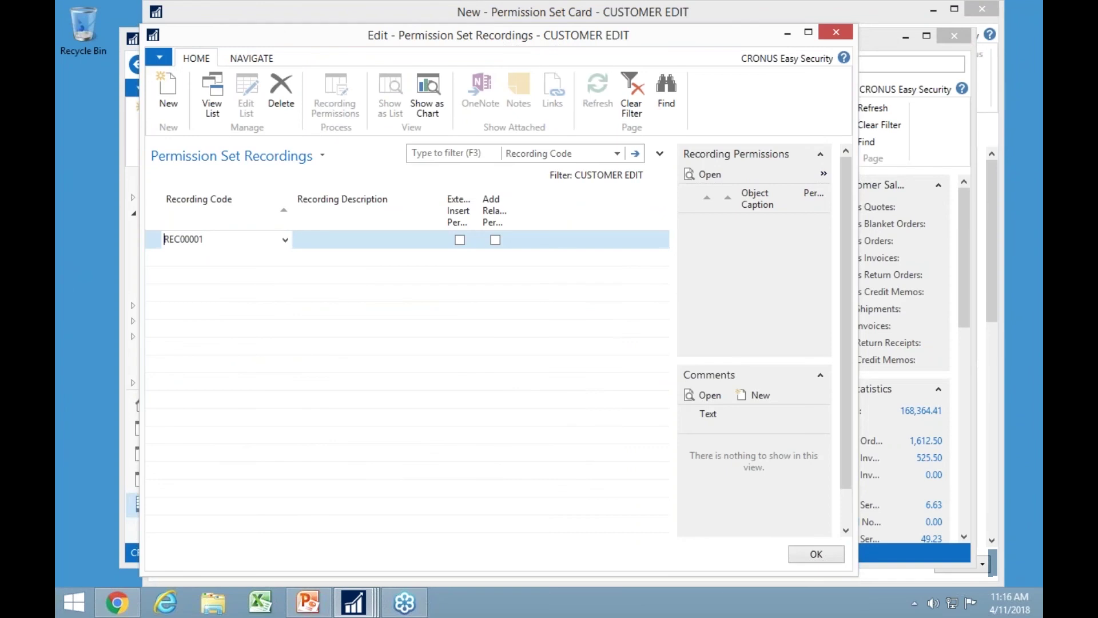
key("Down")
key("Up")
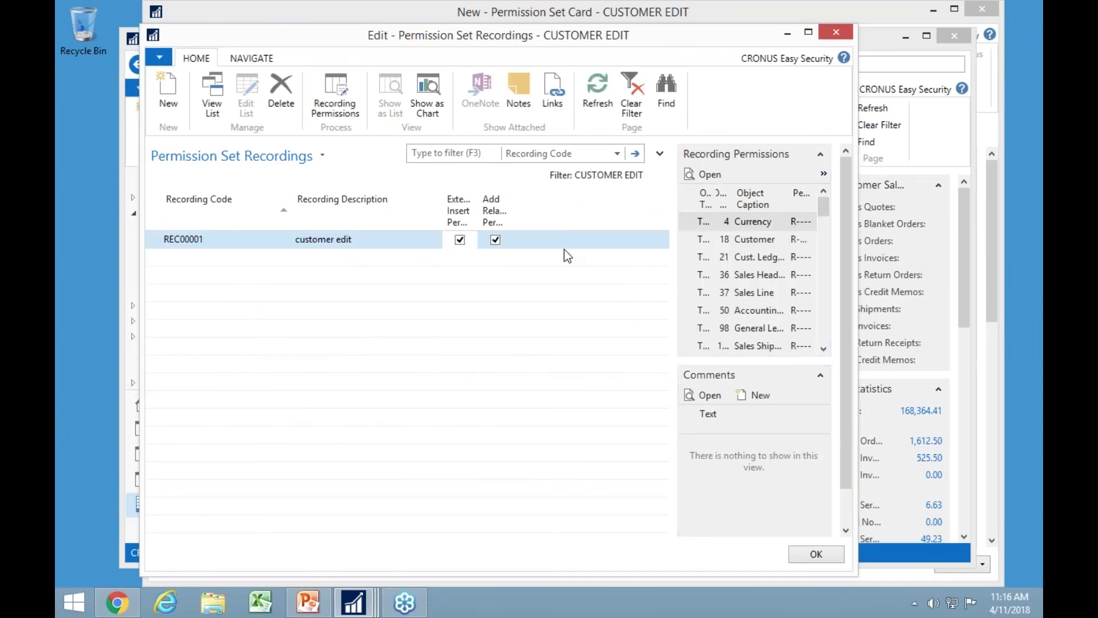
key("Escape")
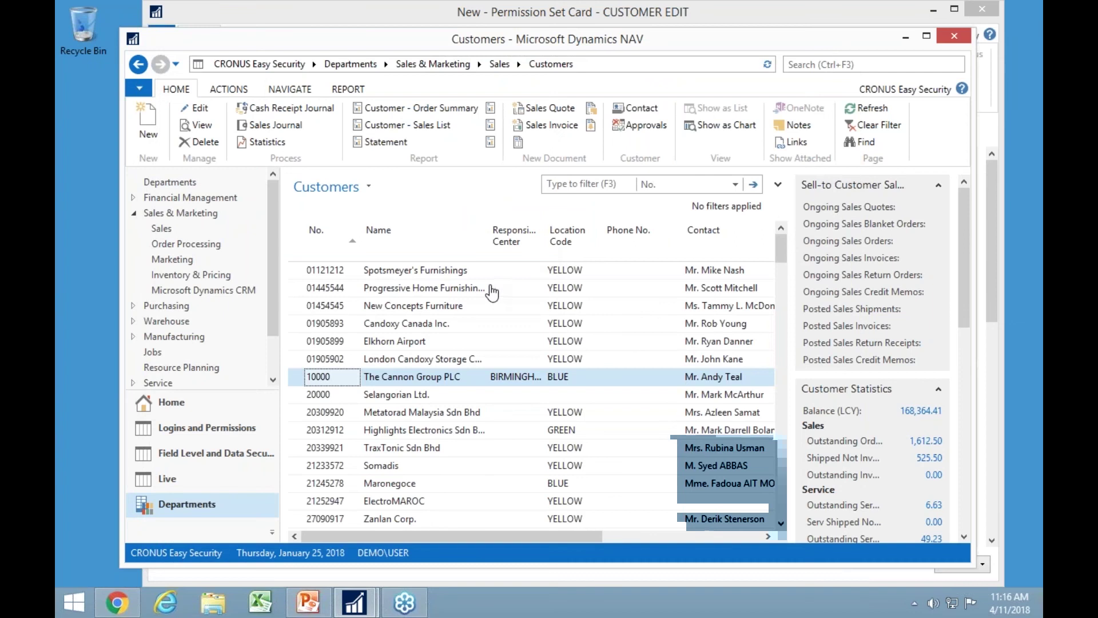
left_click(524, 18)
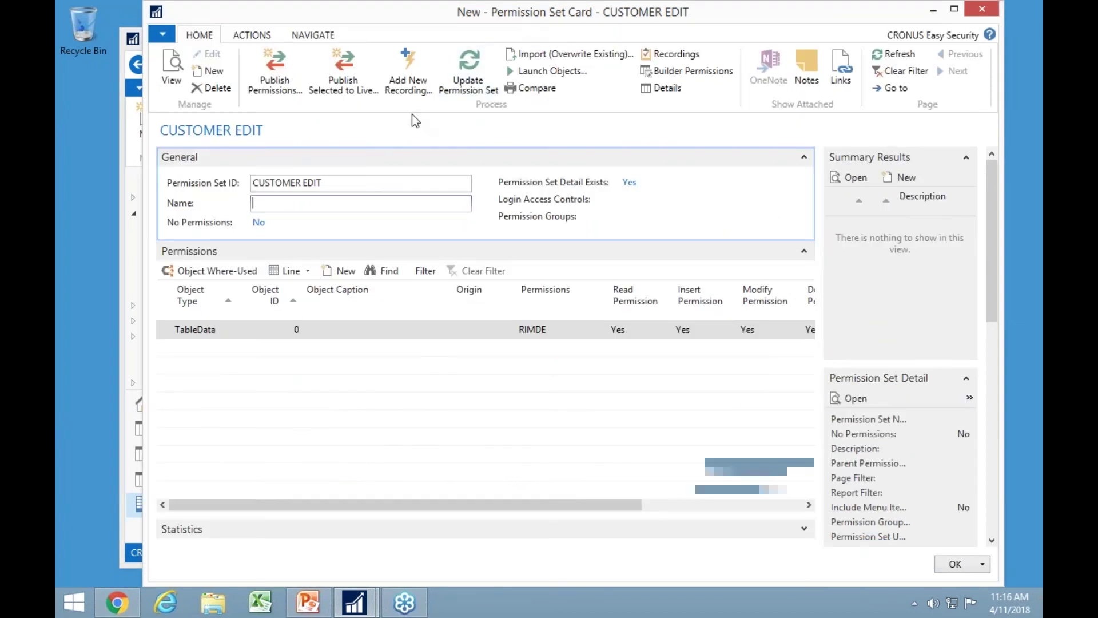
left_click(482, 80)
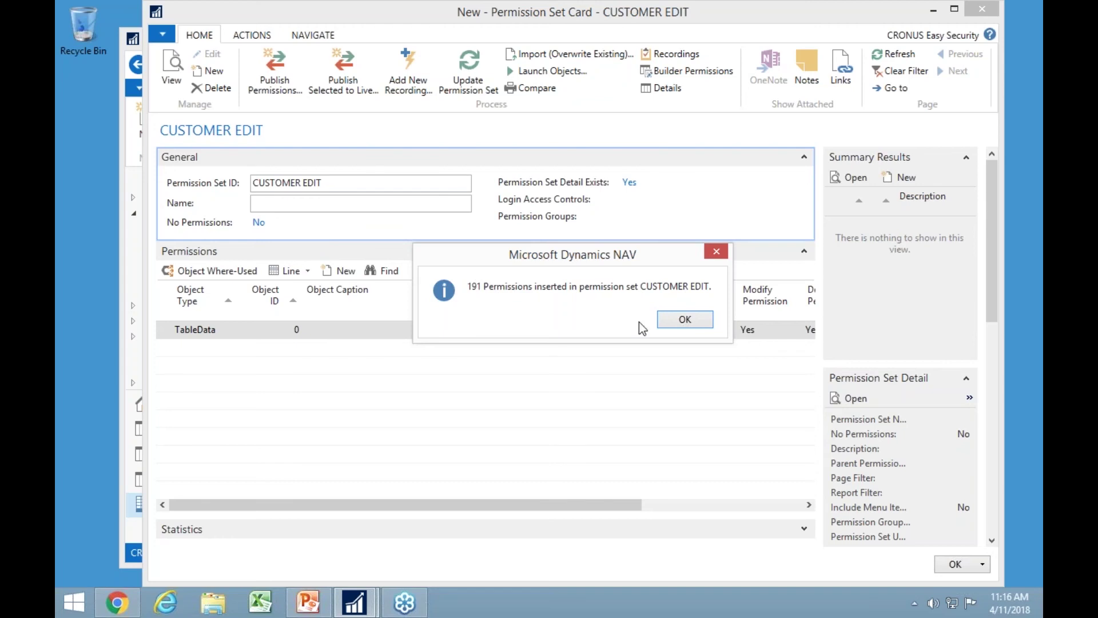
left_click(685, 320)
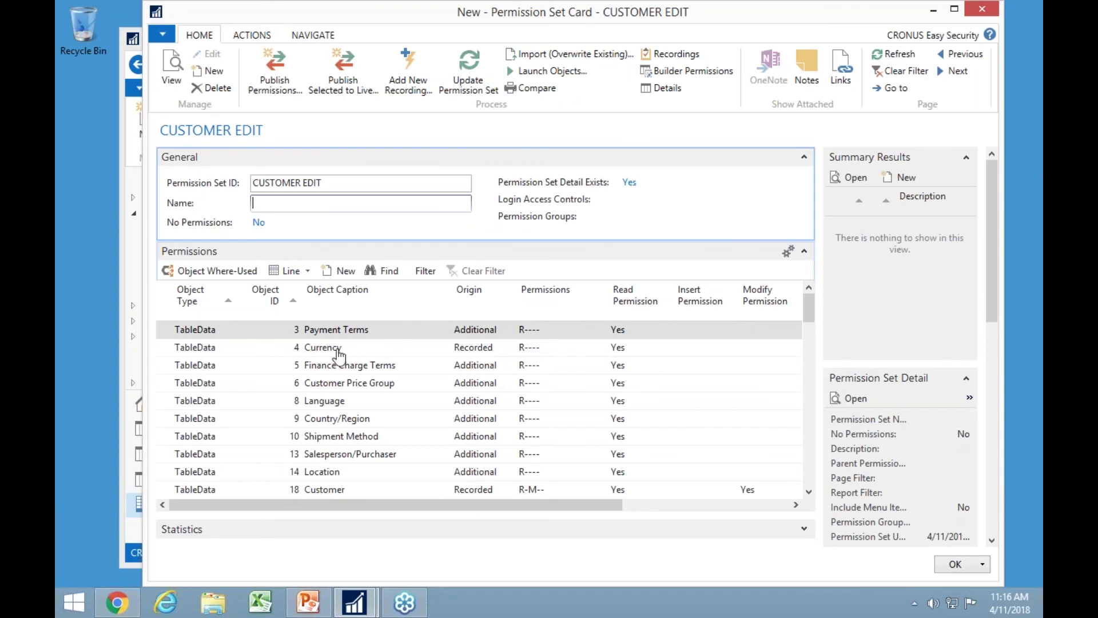
scroll(434, 444, "down", 3)
scroll(434, 409, "down", 3)
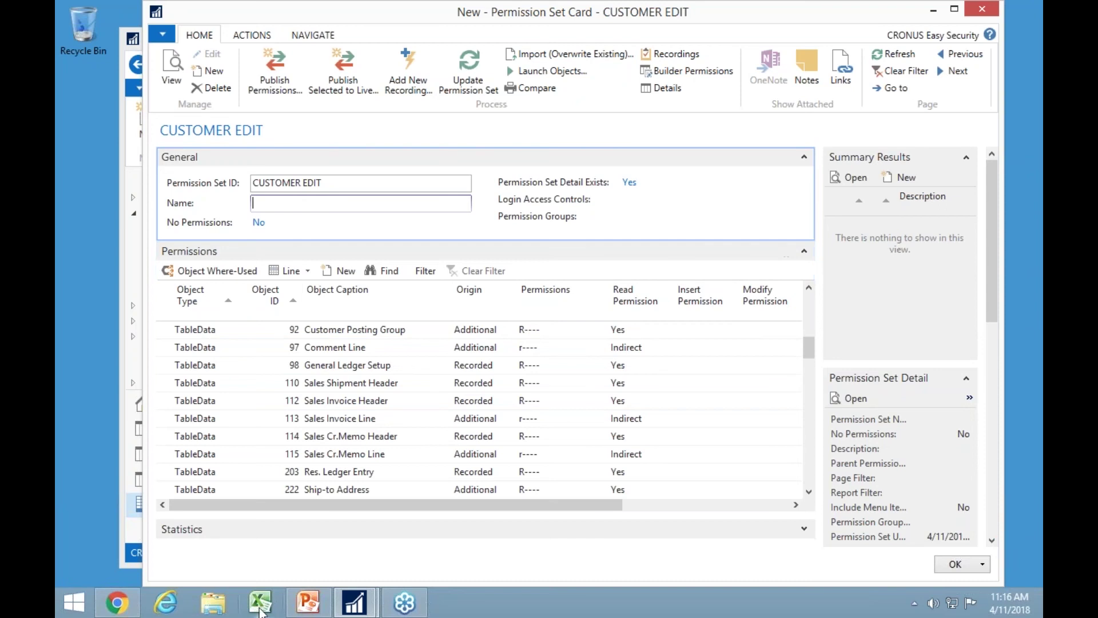
key("Escape")
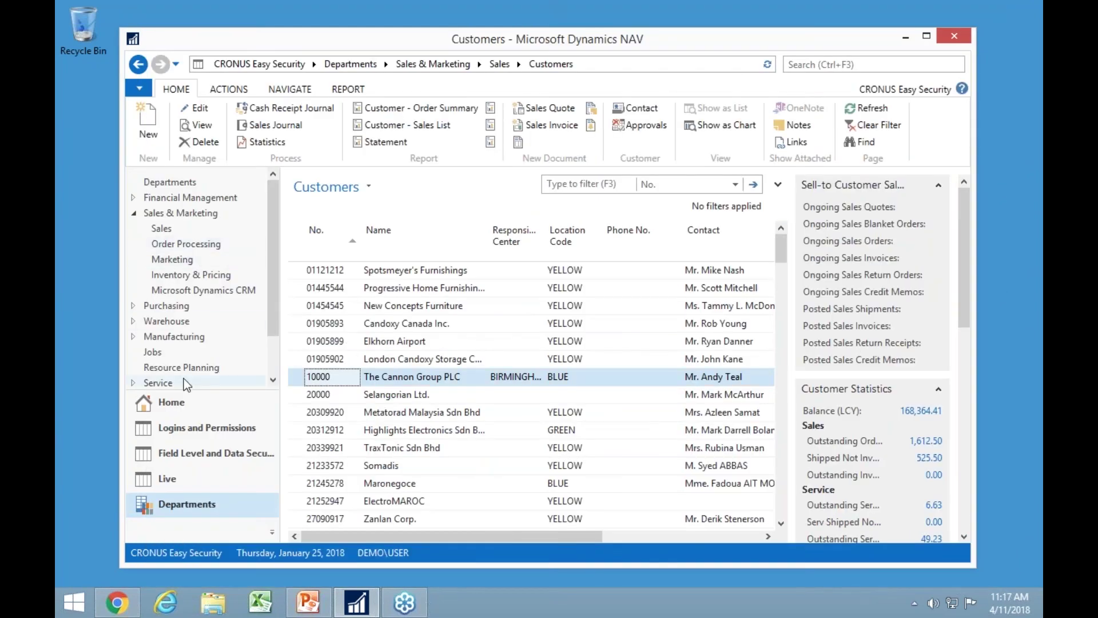
Open the pinned SoD Permission Sets V48.xlsx workbook and scroll its permission sets down to Role Centers.
right_click(264, 605)
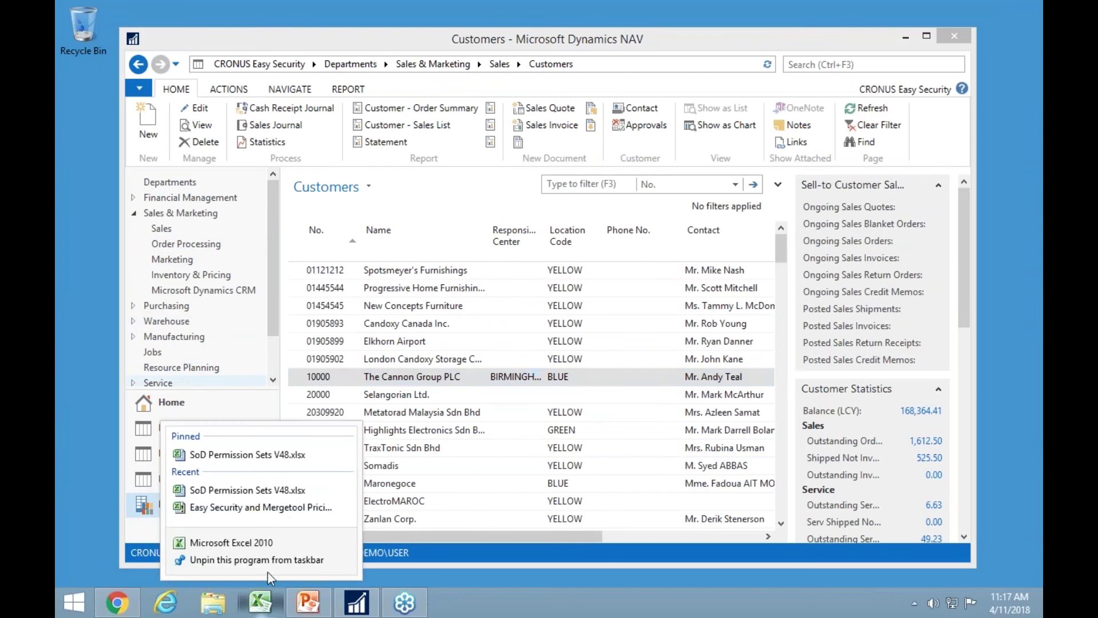
left_click(240, 458)
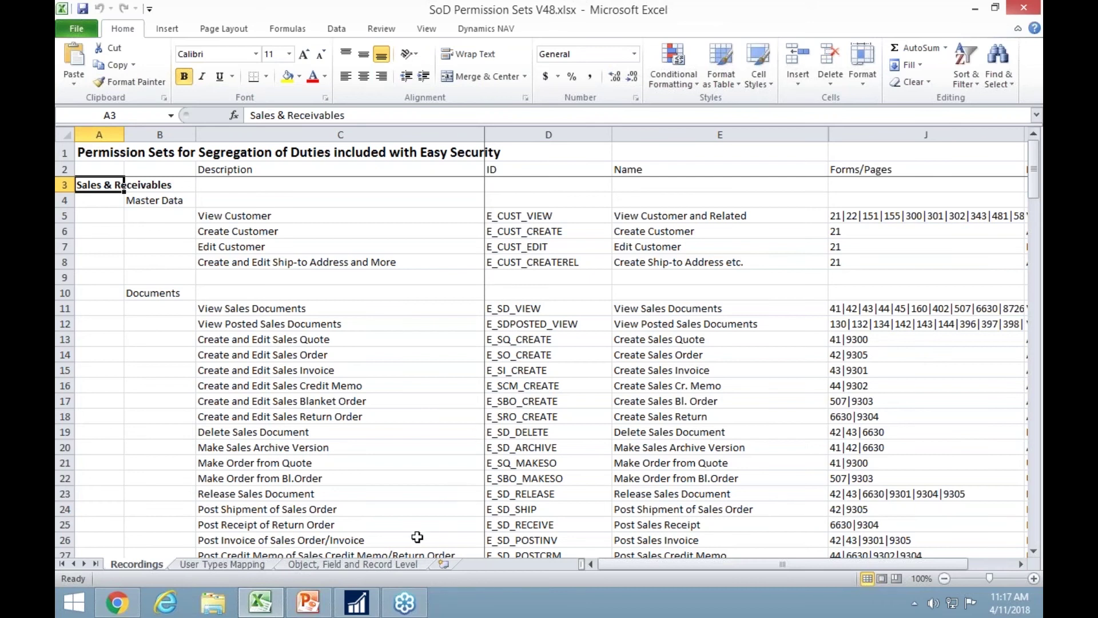
scroll(492, 525, "down", 1)
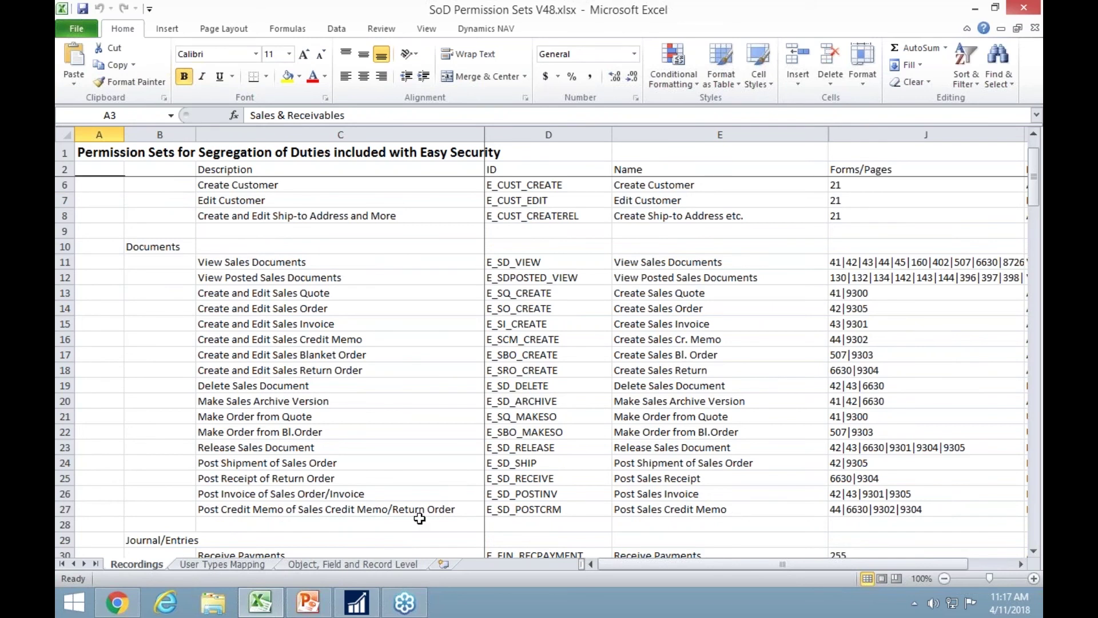
scroll(366, 509, "down", 4)
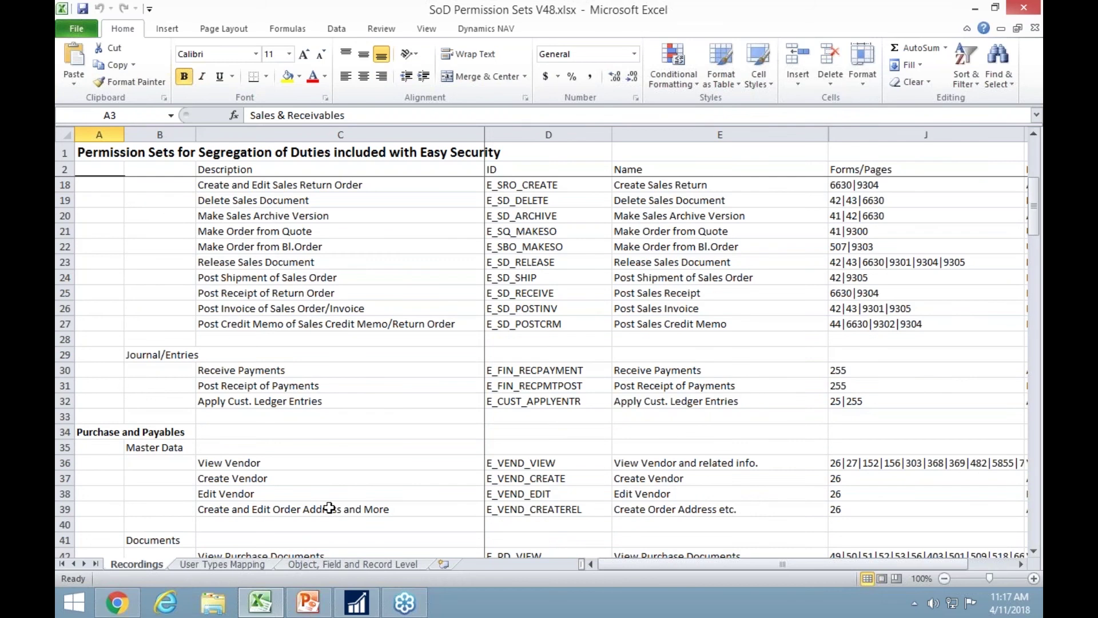
scroll(148, 470, "down", 8)
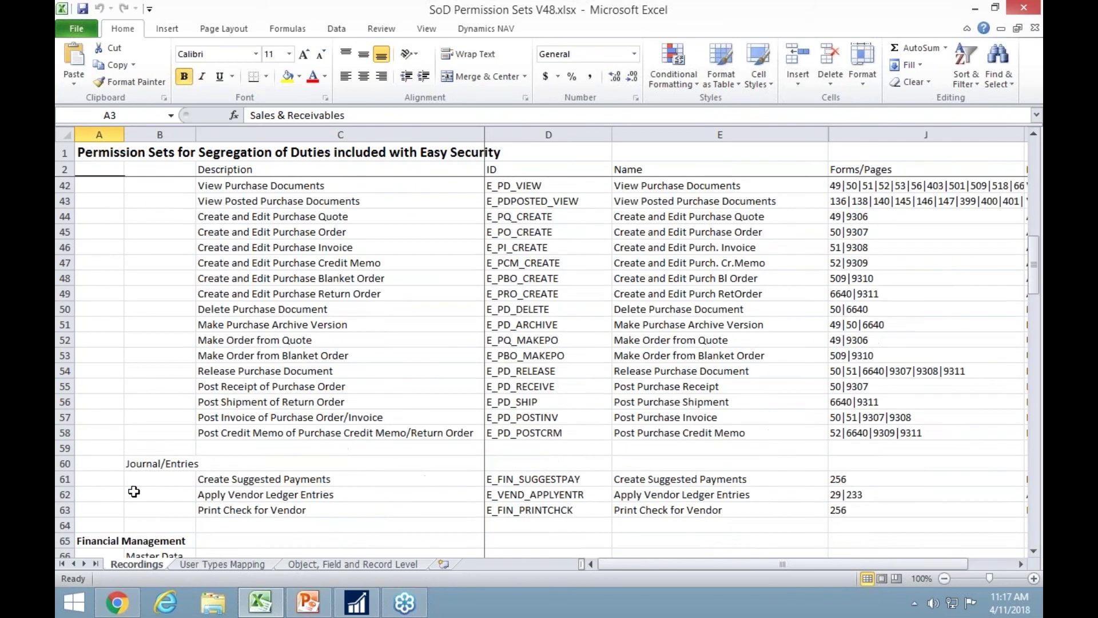
scroll(133, 492, "down", 8)
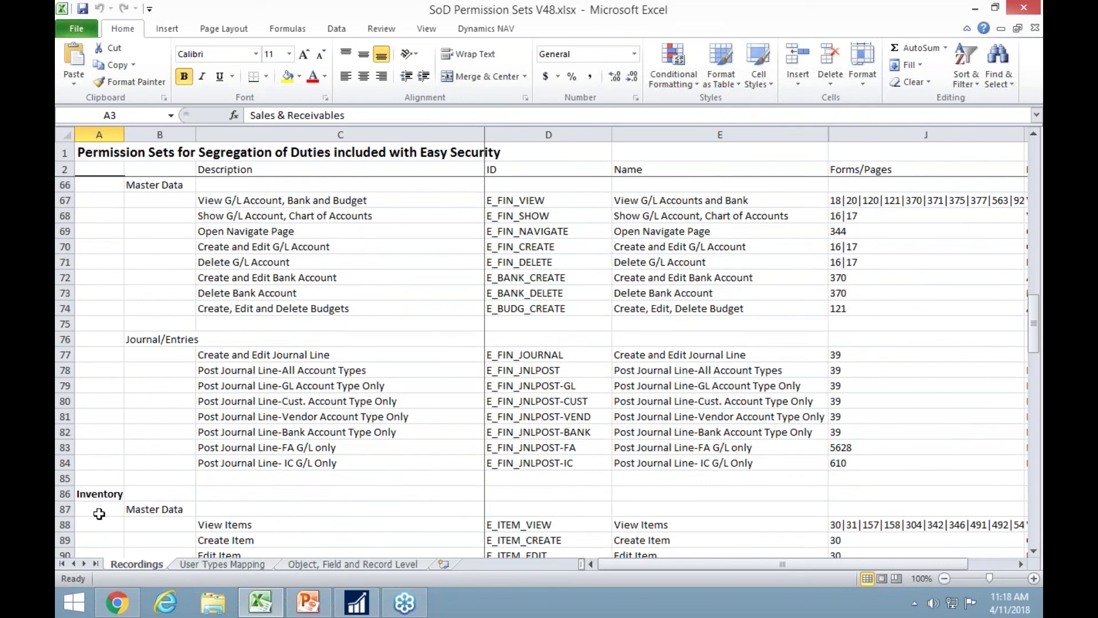
scroll(106, 508, "down", 4)
scroll(107, 508, "down", 3)
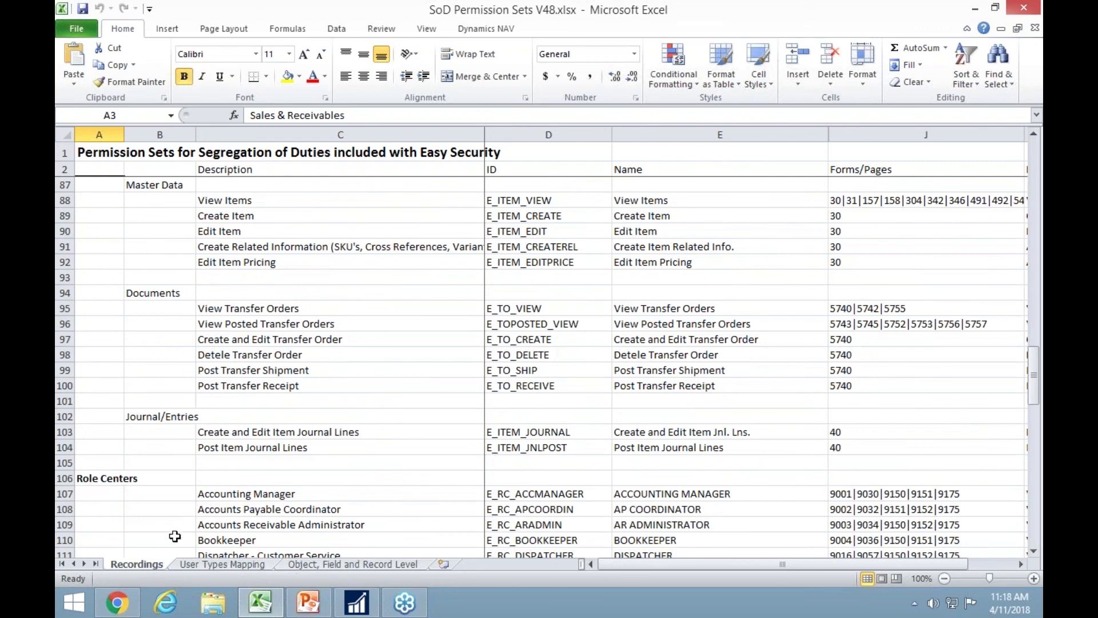
Check which permission sets each user type, e.g. Sales Manager, gets on User Types Mapping, then minimize Excel.
left_click(202, 564)
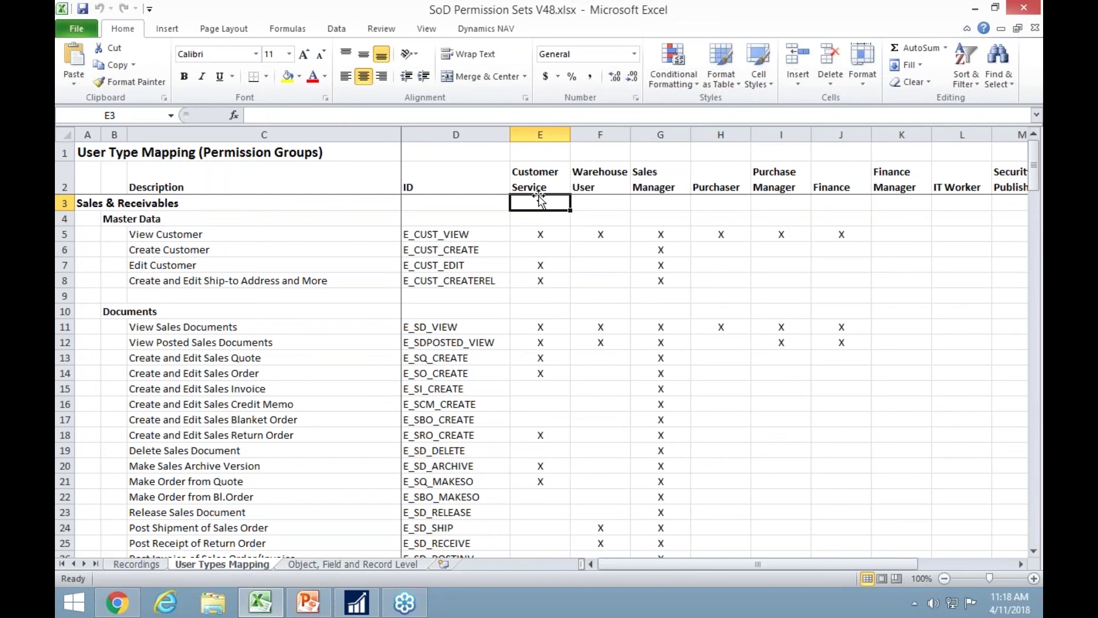
left_click(977, 11)
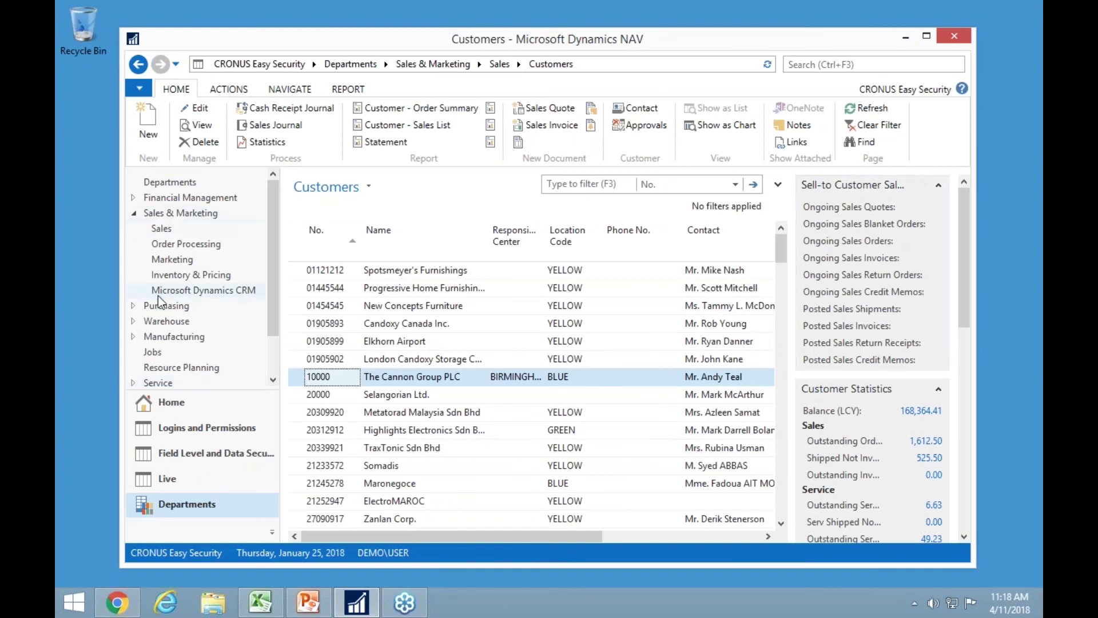
Go to Home > Role Center and open Security Setup showing ES_QS_DATA, ES_QS_OBJECTS and ES_QS_LOGIN.
left_click(164, 402)
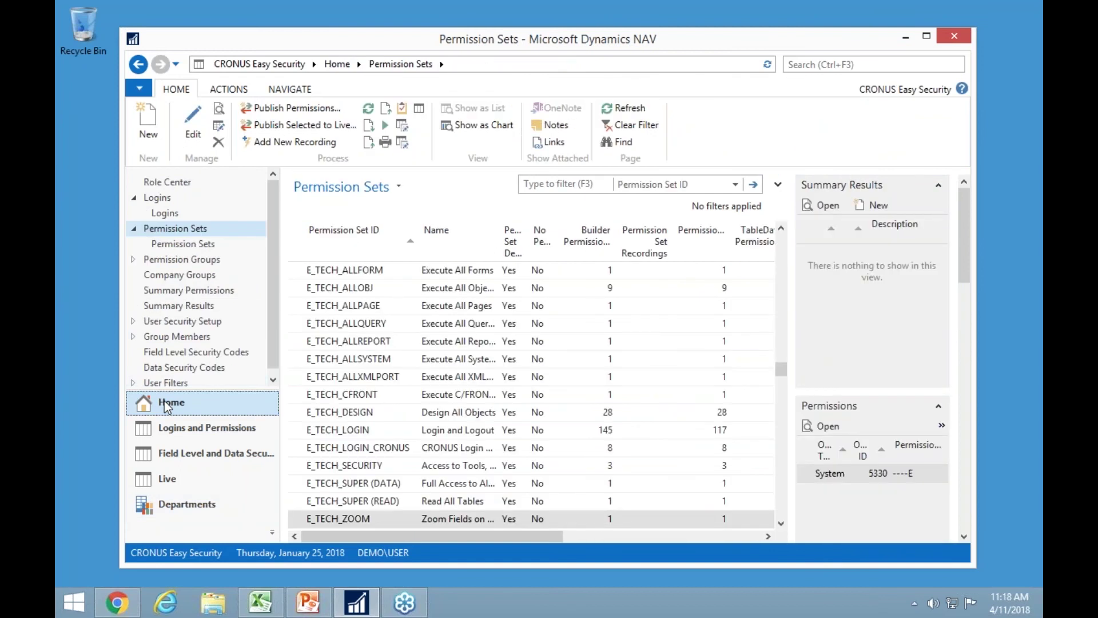
left_click(182, 187)
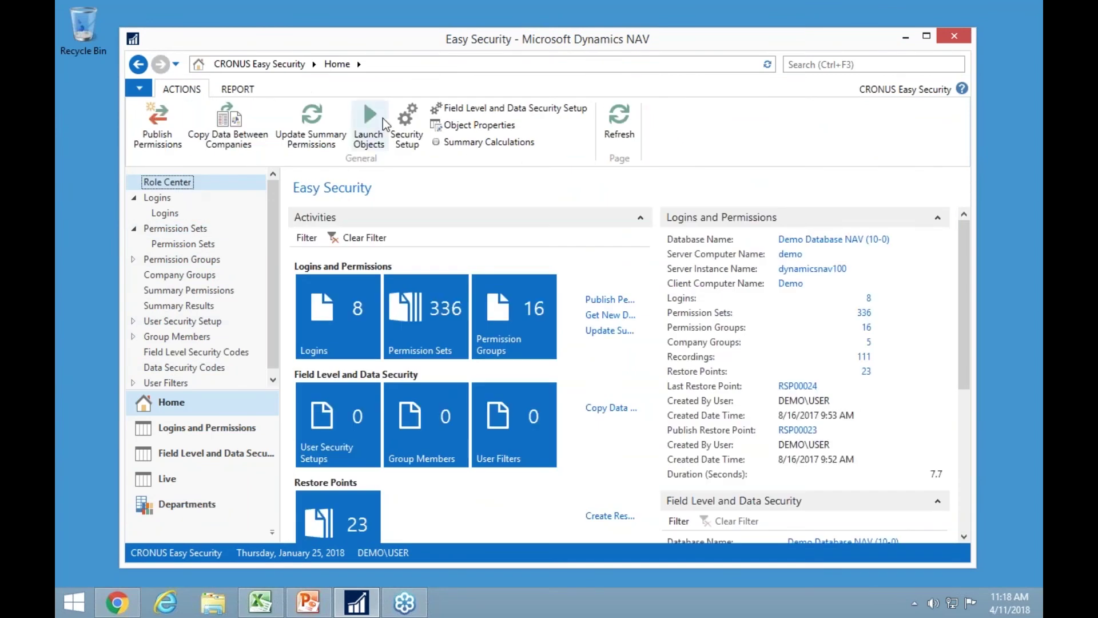
left_click(407, 122)
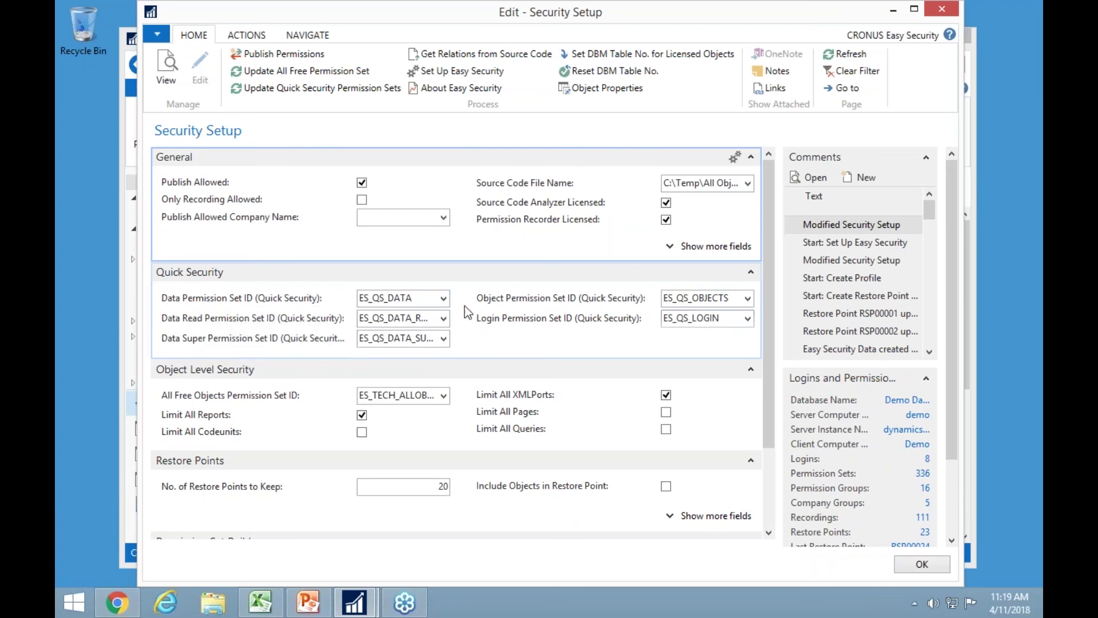
left_click(443, 300)
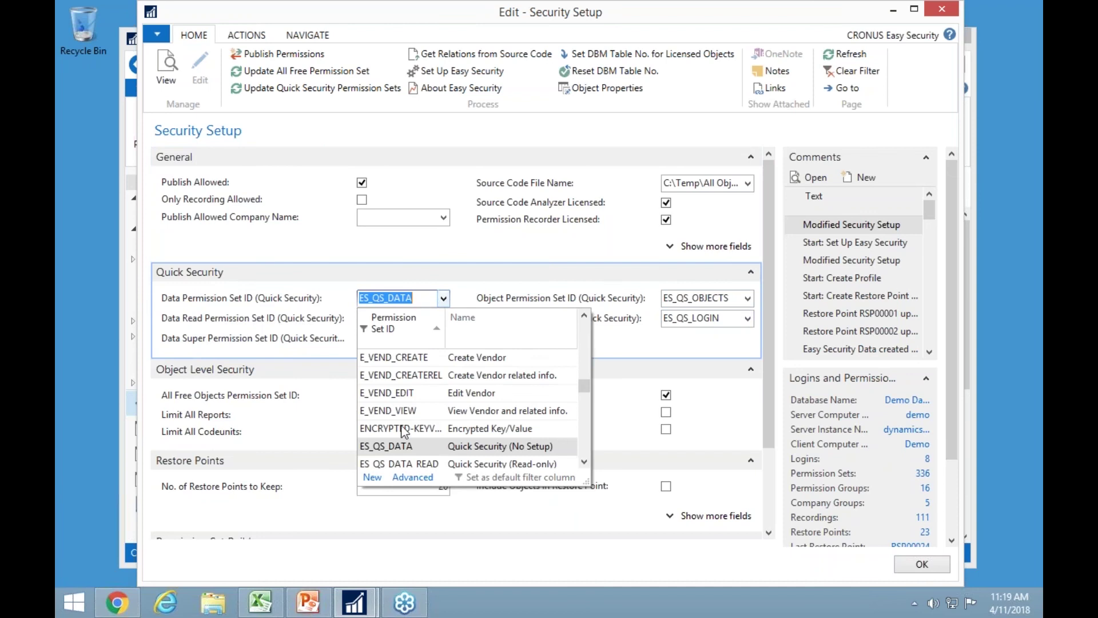
left_click(407, 481)
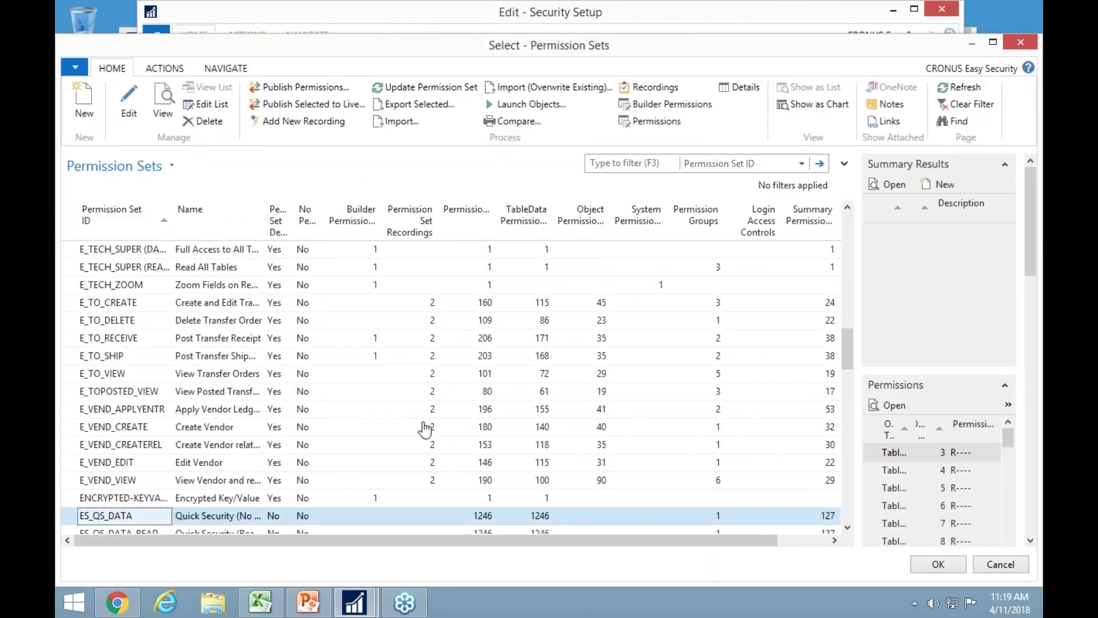
scroll(475, 501, "down", 3)
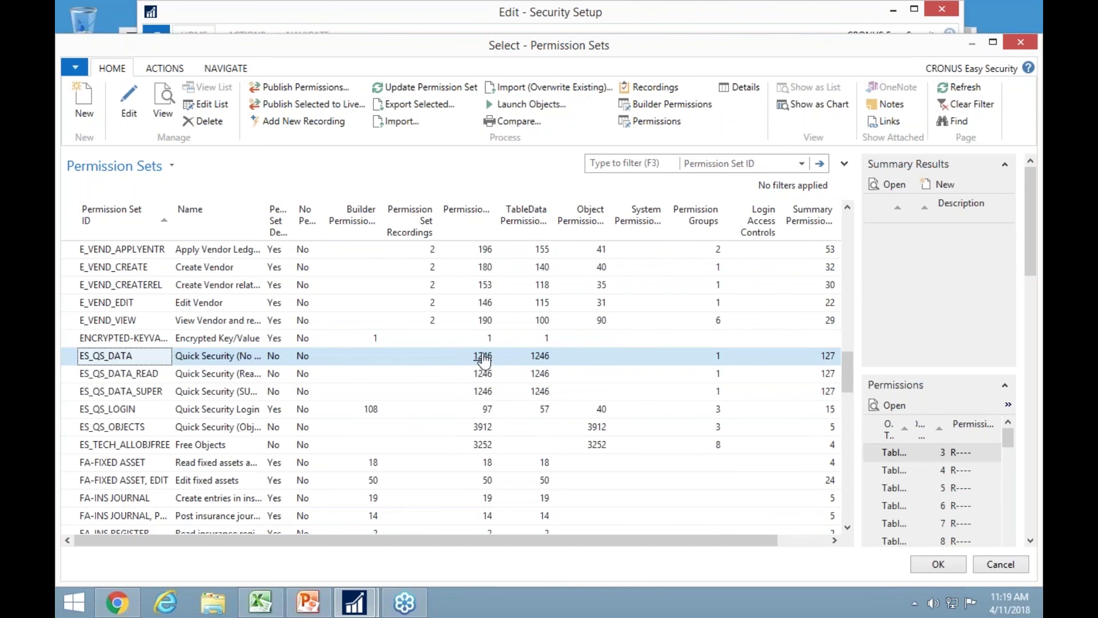
left_click(165, 111)
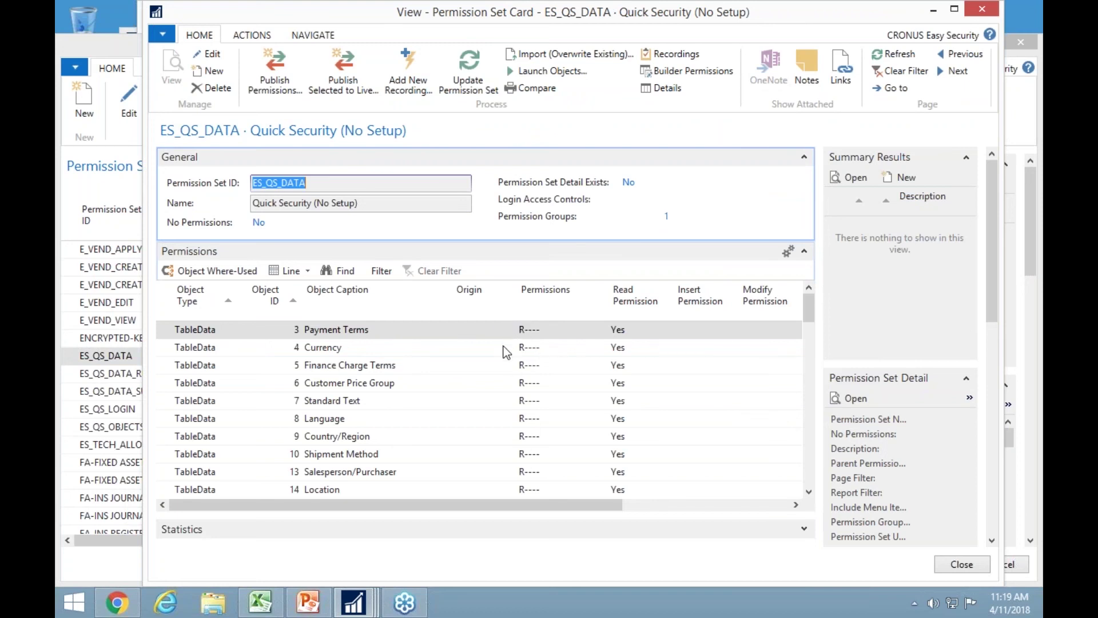
scroll(506, 351, "down", 1)
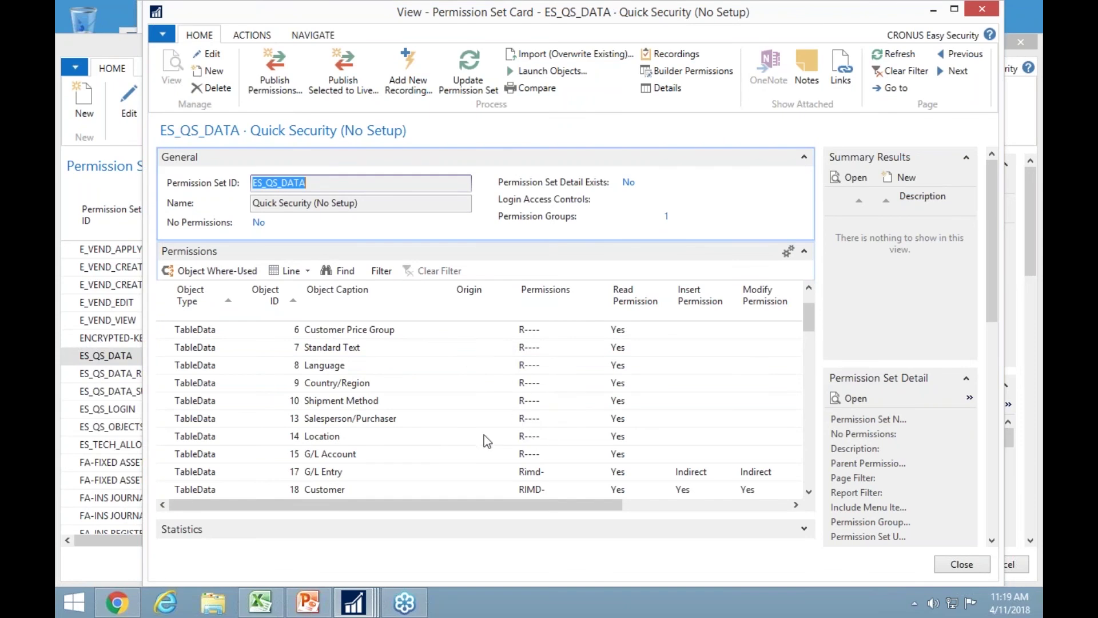
scroll(513, 460, "down", 3)
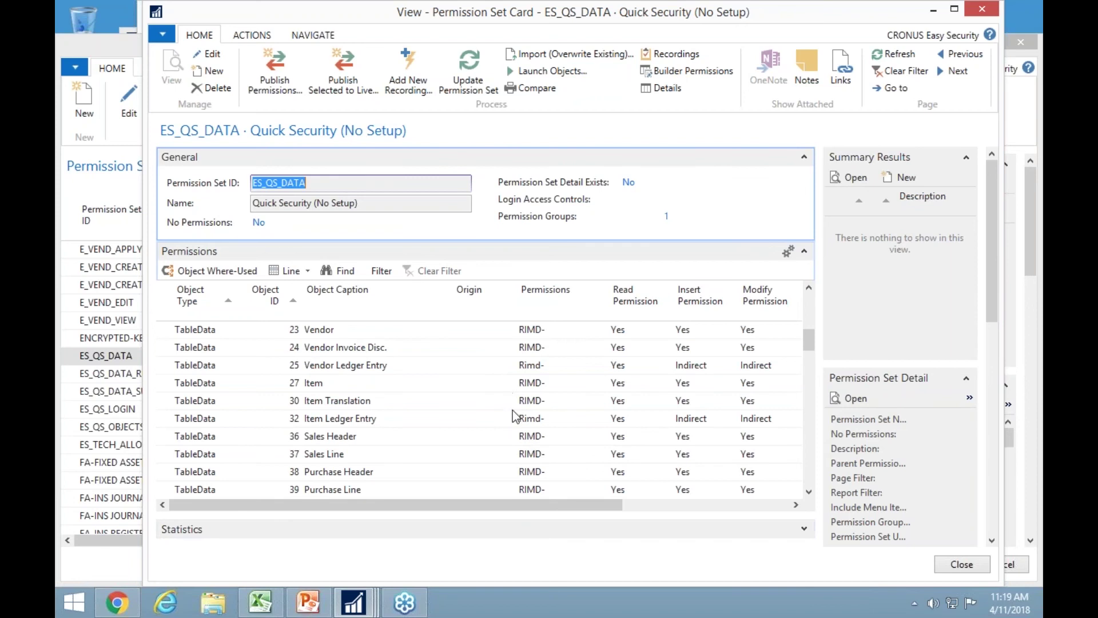
scroll(509, 434, "down", 1)
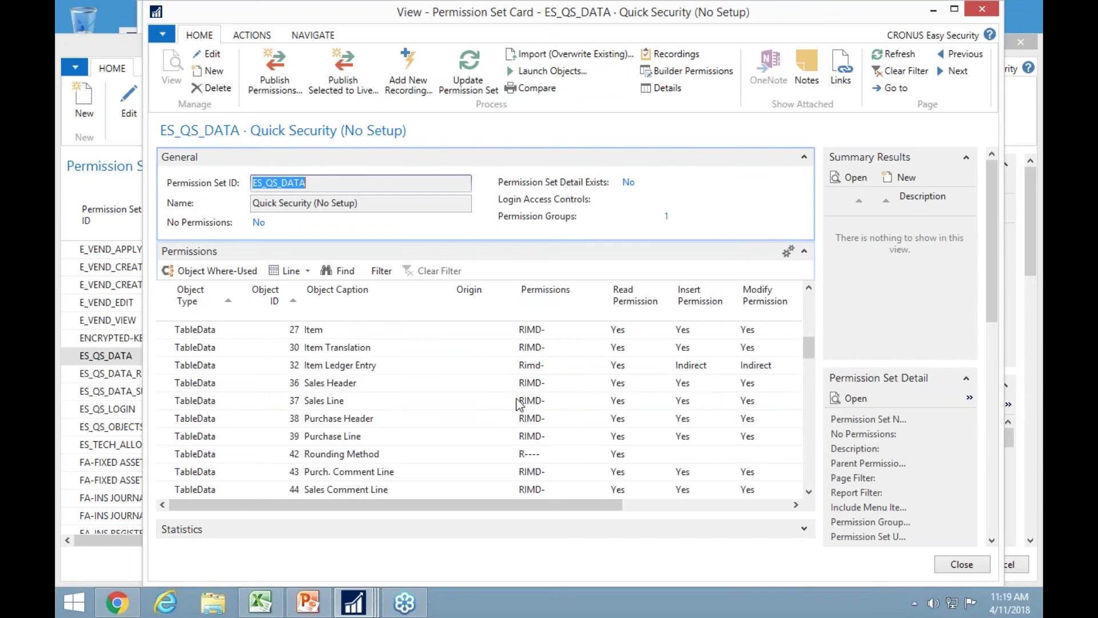
scroll(521, 452, "down", 5)
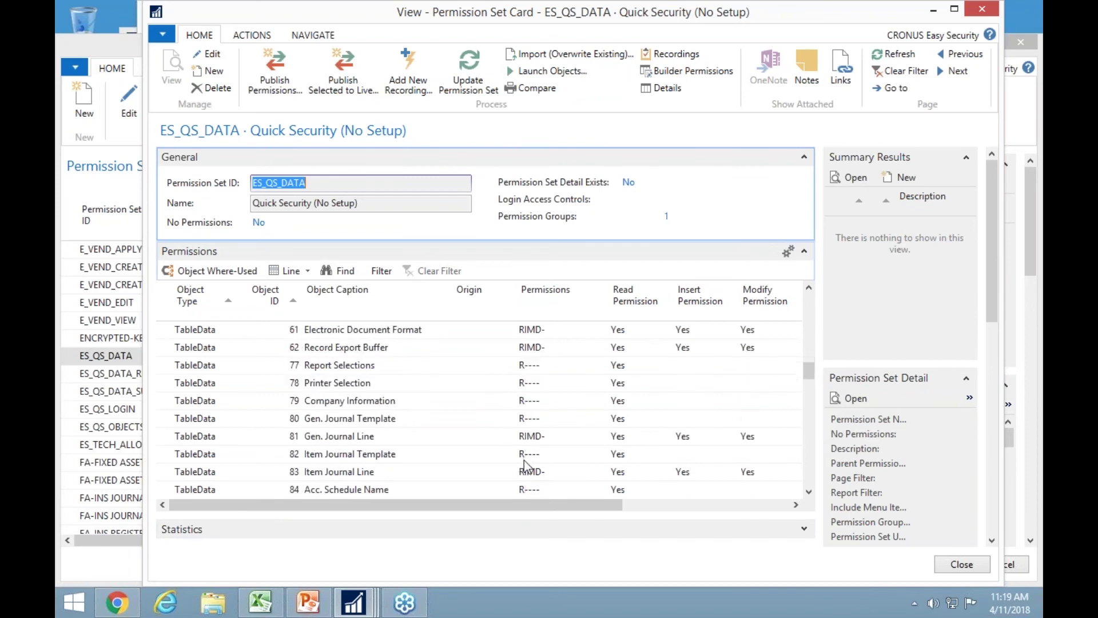
key("Escape")
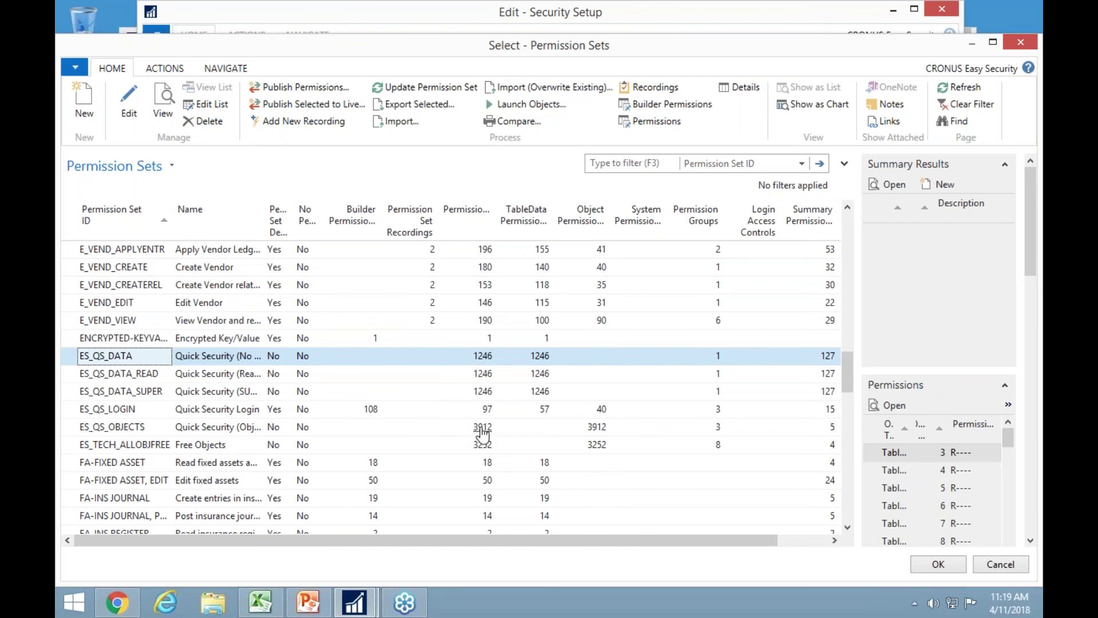
key("Return")
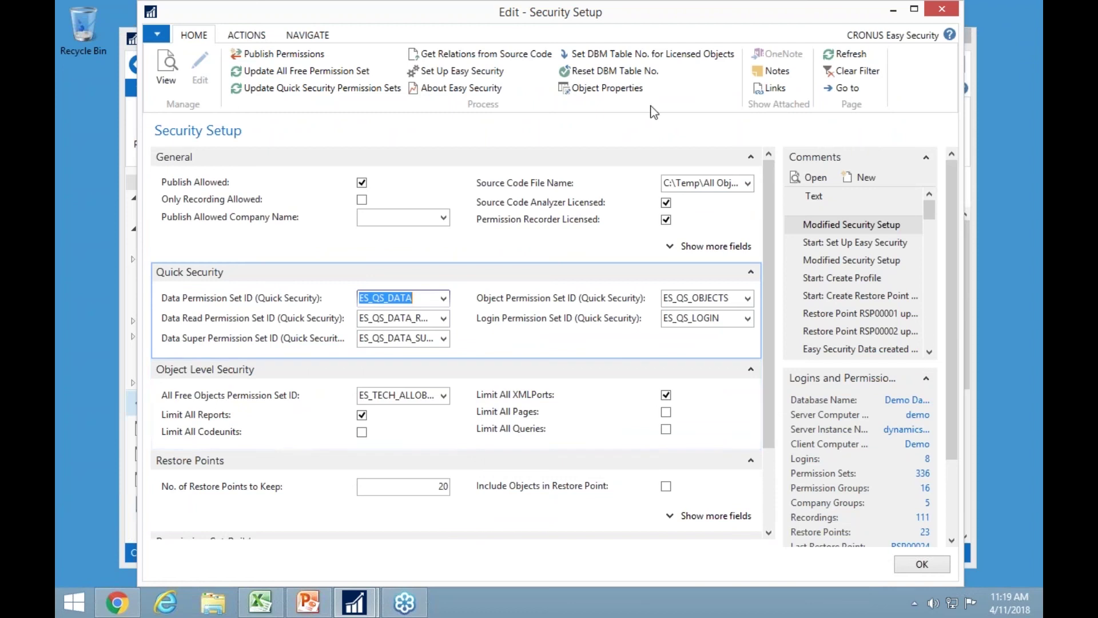
Open Object Properties and review Payment Terms' quick security type choices, leaving it Read Only.
left_click(612, 91)
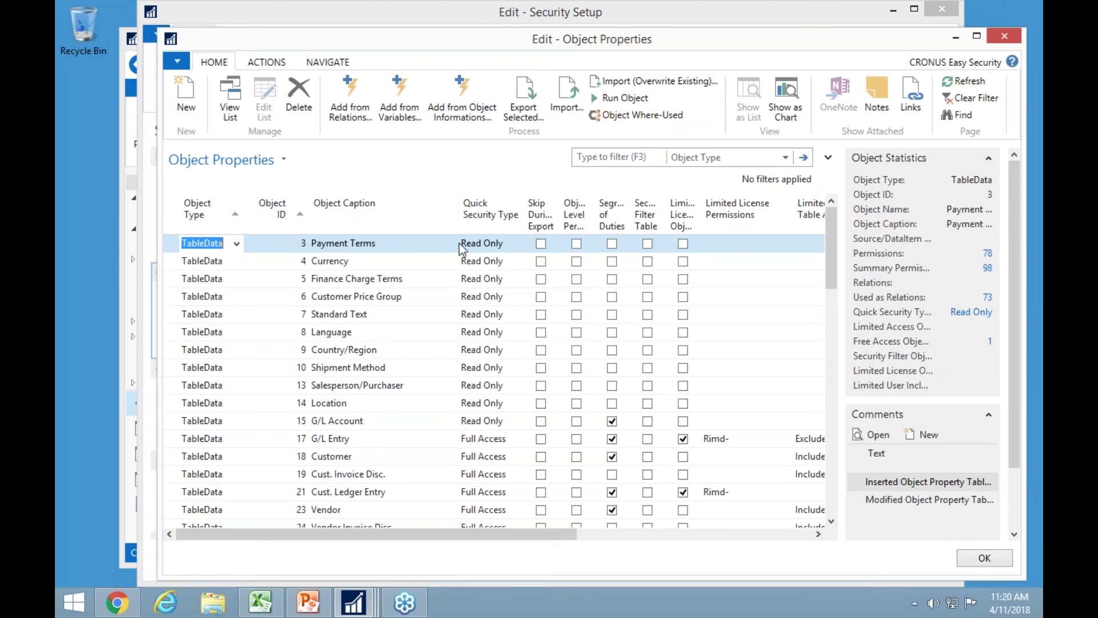
left_click(521, 244)
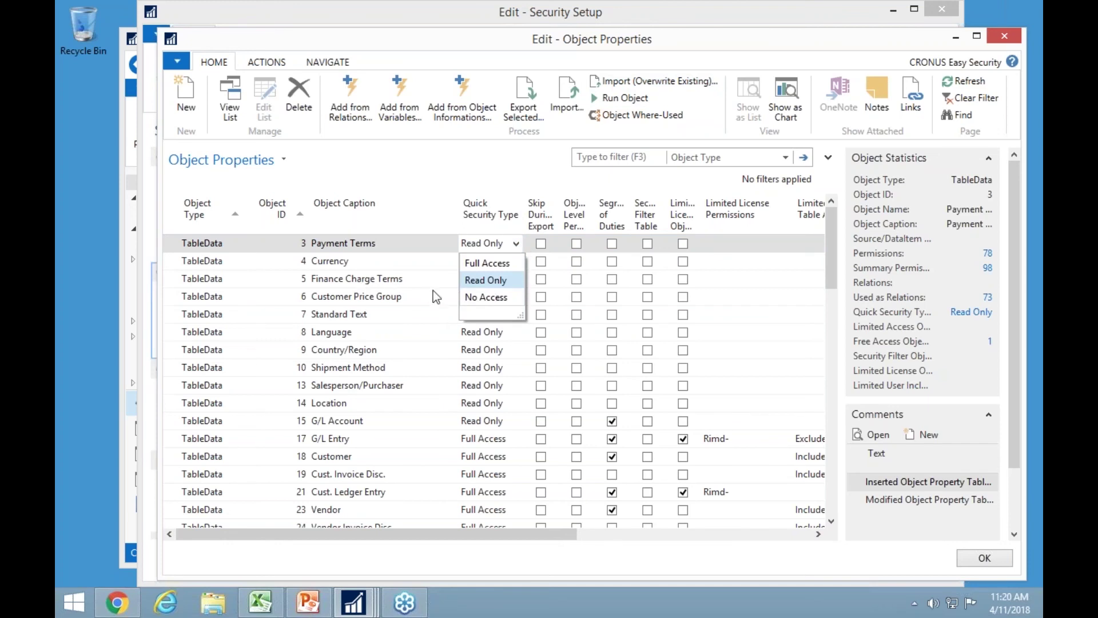
key("Escape")
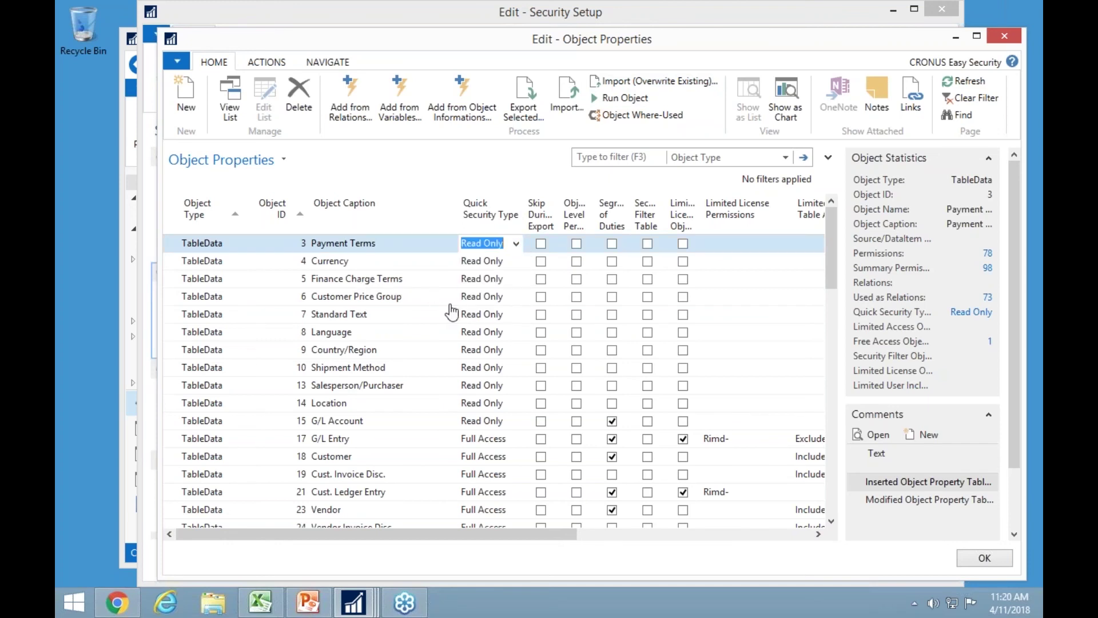
key("Down")
key("Down")
key("Down")
key("Down")
key("Down")
key("Down")
key("Down")
key("Down")
key("Down")
key("Down")
key("Down")
key("Down")
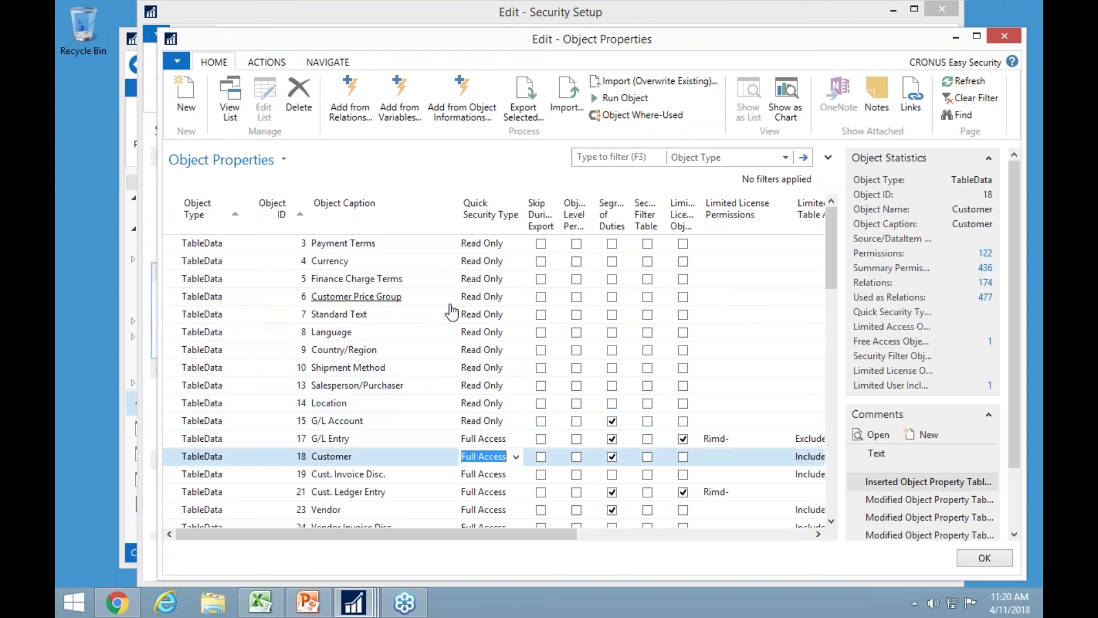
key("Up")
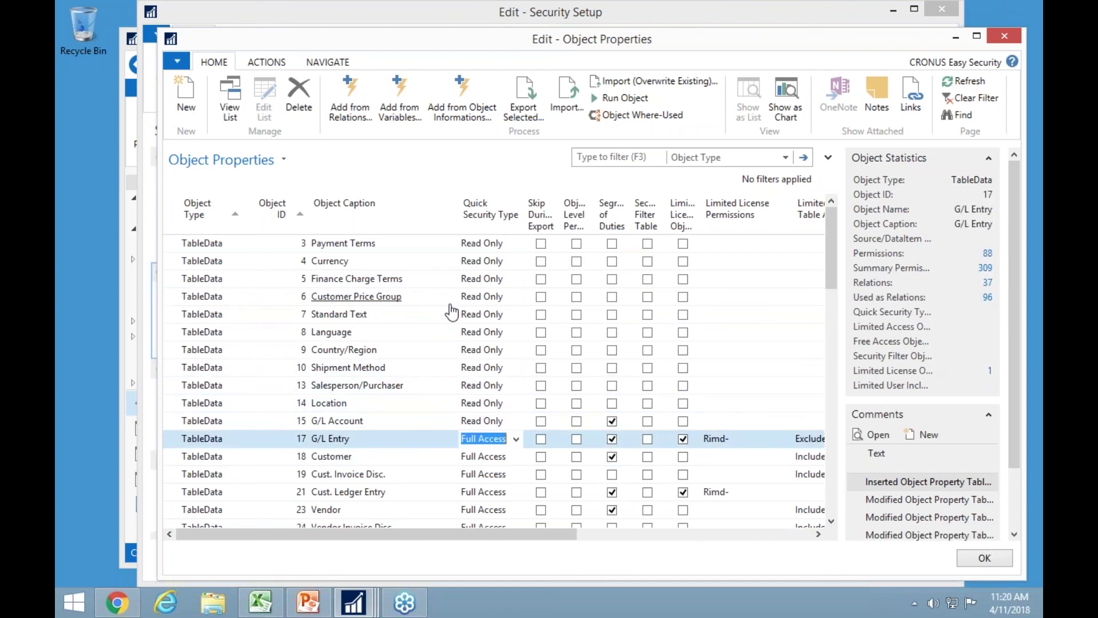
Set G/L Entry, Customer, Item, Sales Header and Sales Line quick security type to Read Only.
type("r")
key("Down")
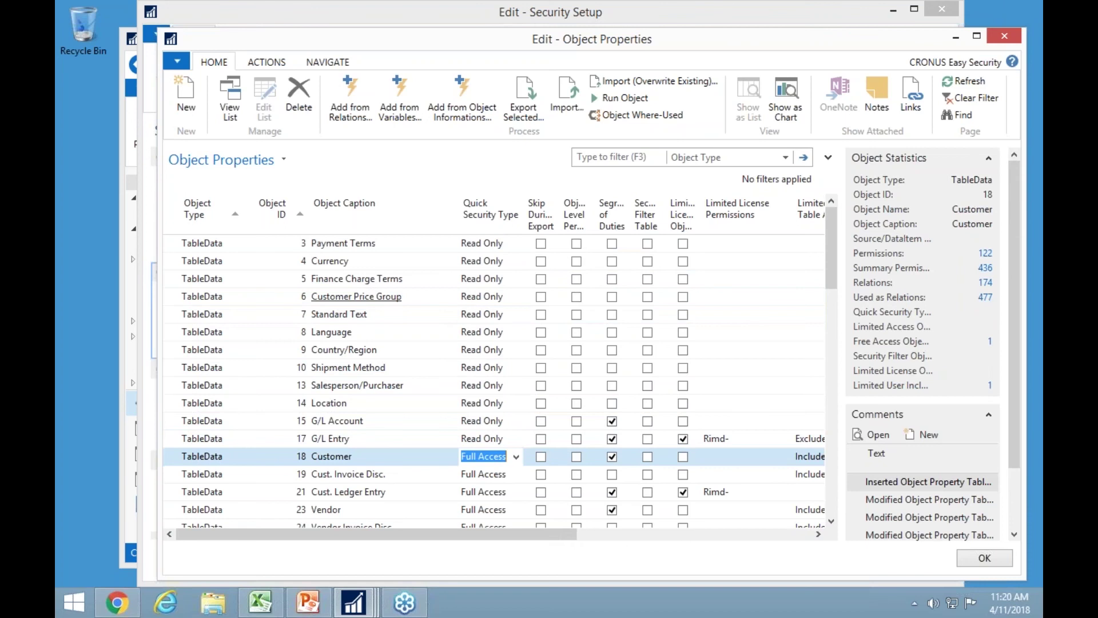
type("r")
key("Down")
key("Down")
key("Down")
key("Down")
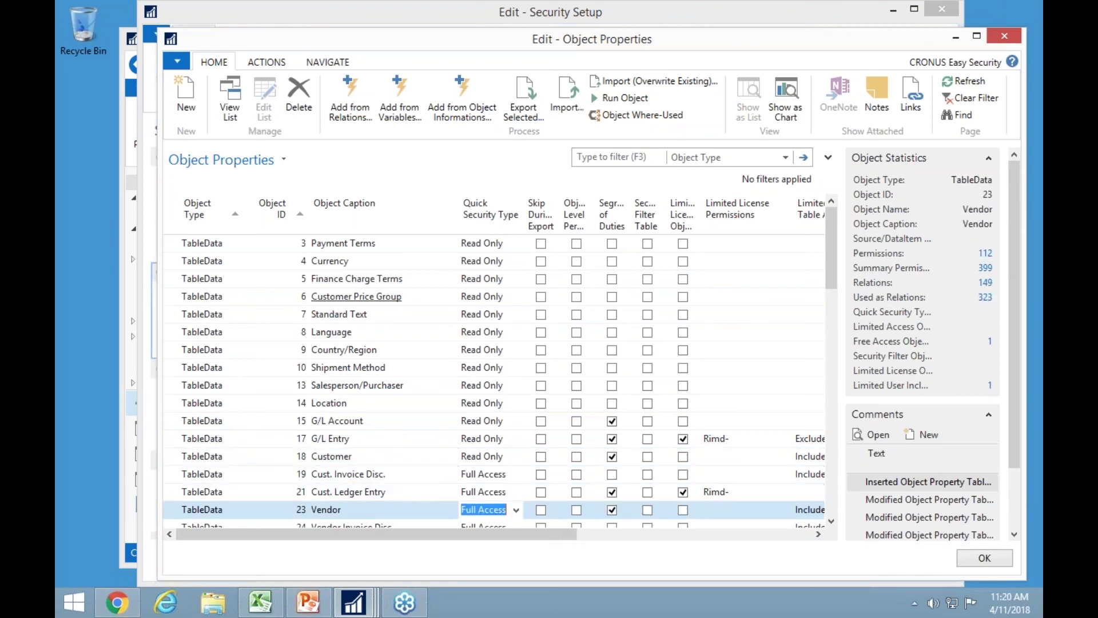
key("Down")
key("Down")
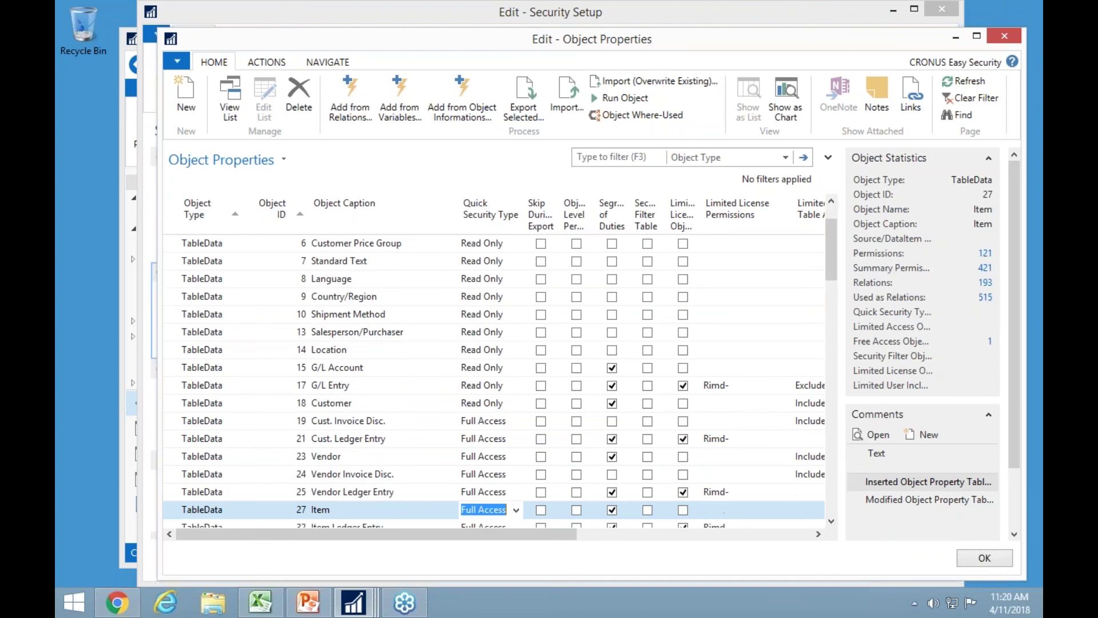
type("r")
key("Down")
key("Down")
type("r")
key("Down")
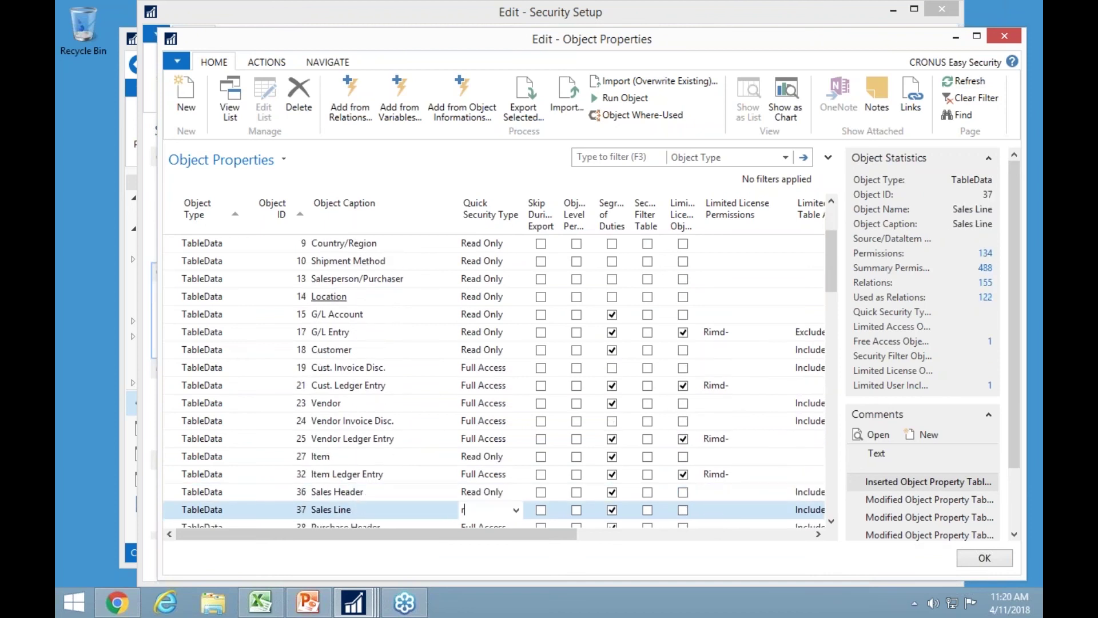
type("r")
key("Down")
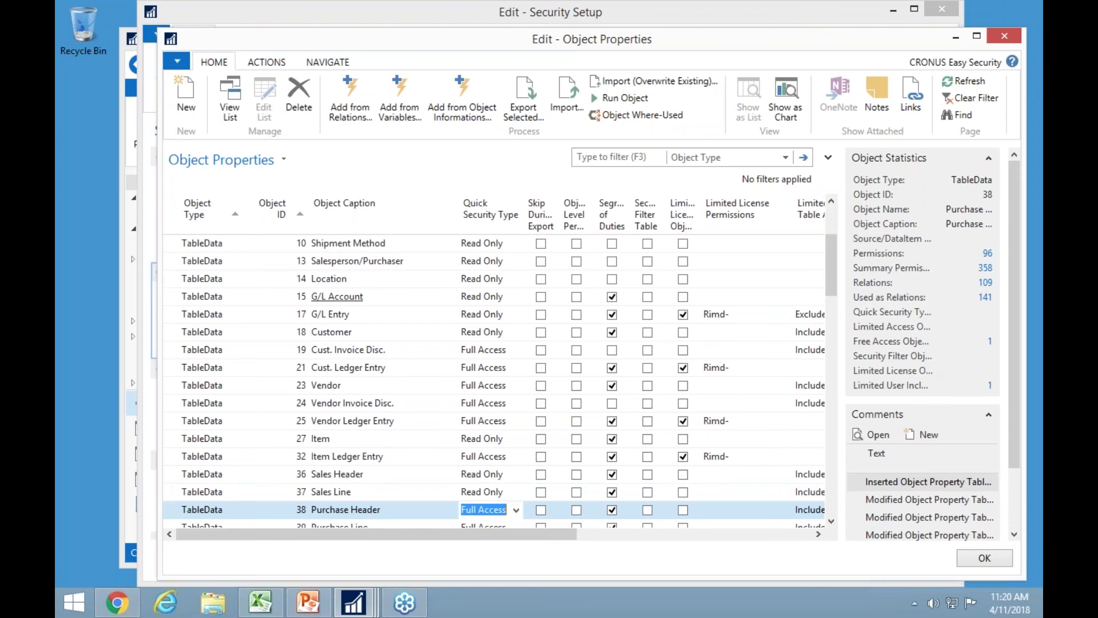
Recheck the rows around Sales Line, moving on to the Purchase Header caption.
left_click(482, 491)
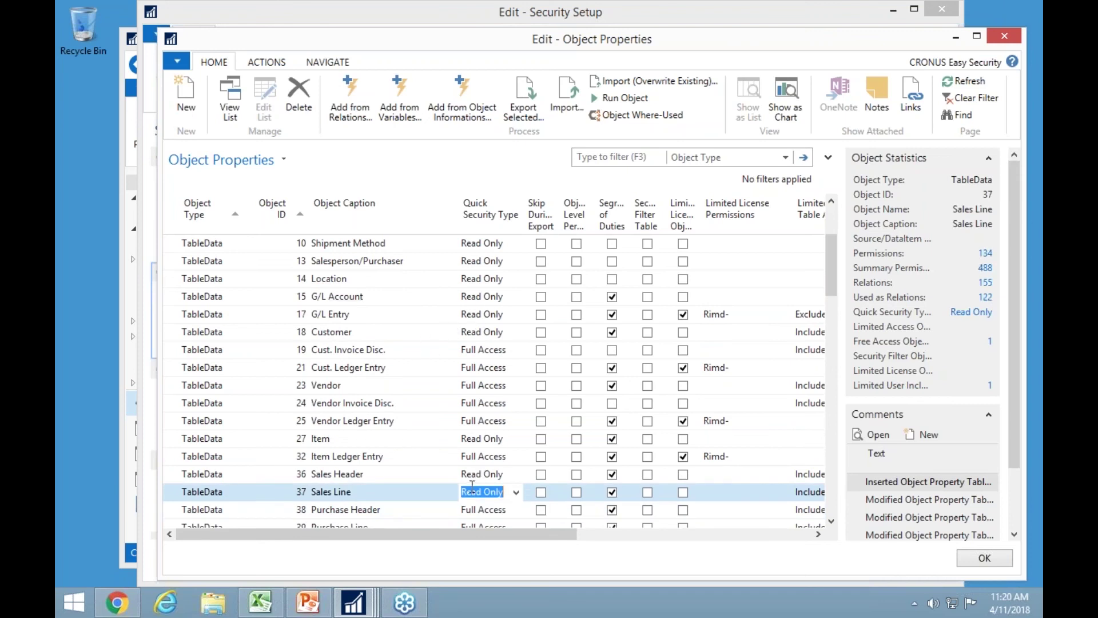
key("Down")
key("Down")
key("Down")
key("Up")
key("Up")
key("Up")
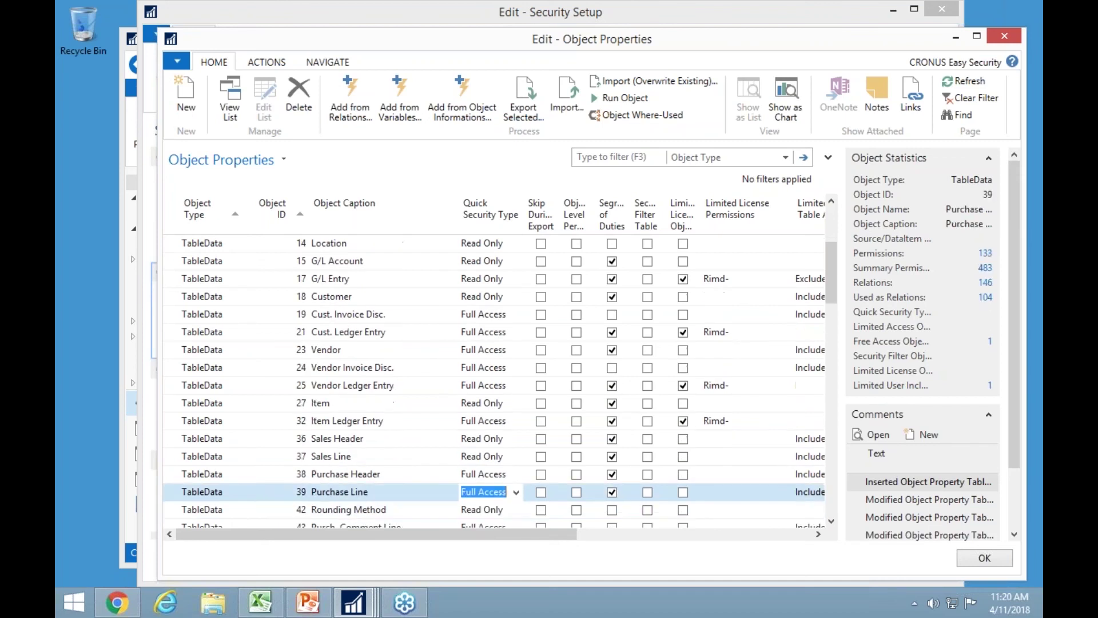
key("Up")
key("Down")
key("Down")
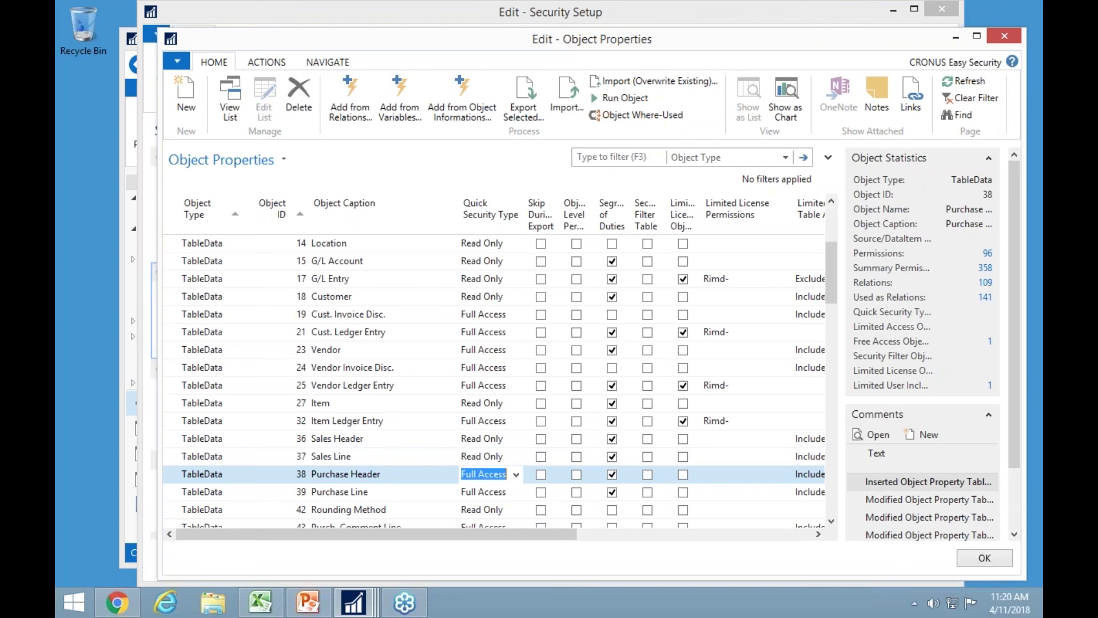
key("shift+Tab")
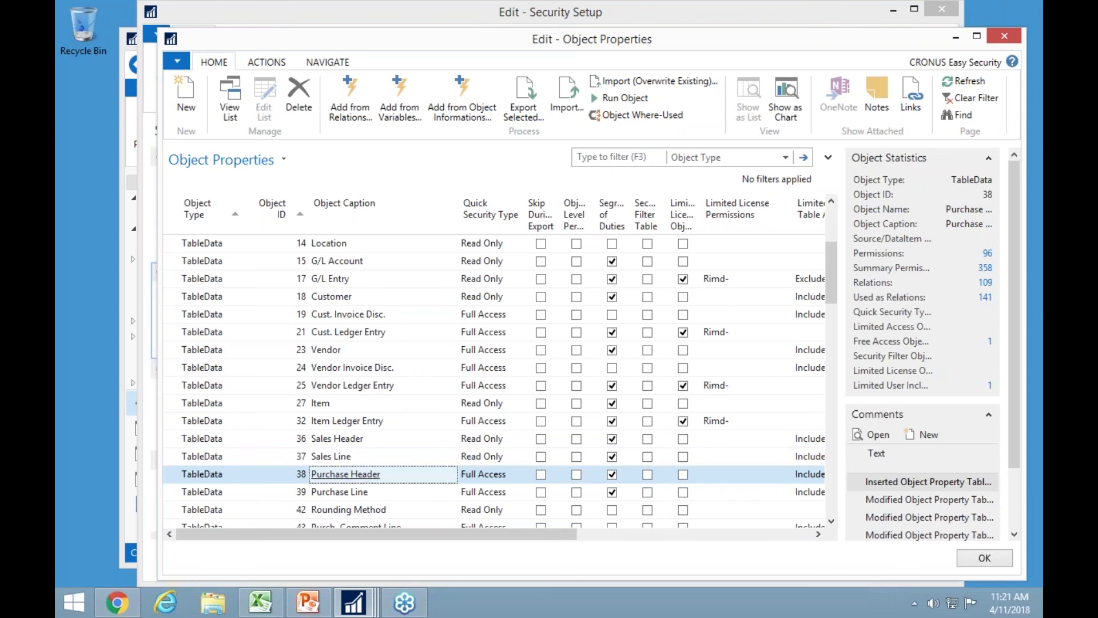
Search the captions for 'employ' to jump to table 5200 Employee.
key("ctrl+f")
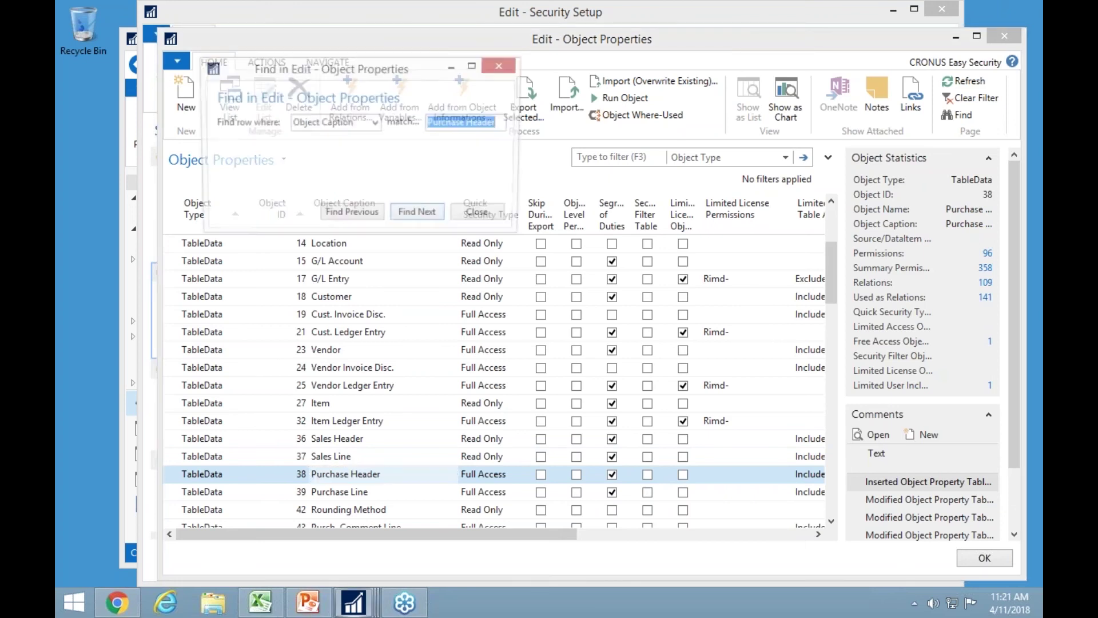
type("employ")
key("Return")
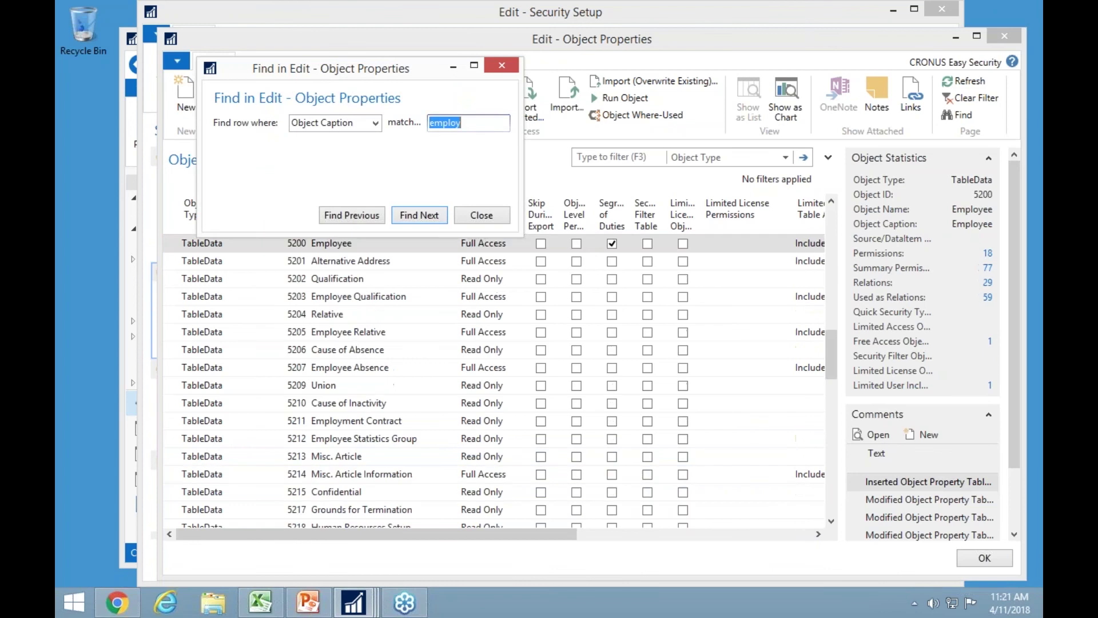
key("Escape")
left_click(484, 243)
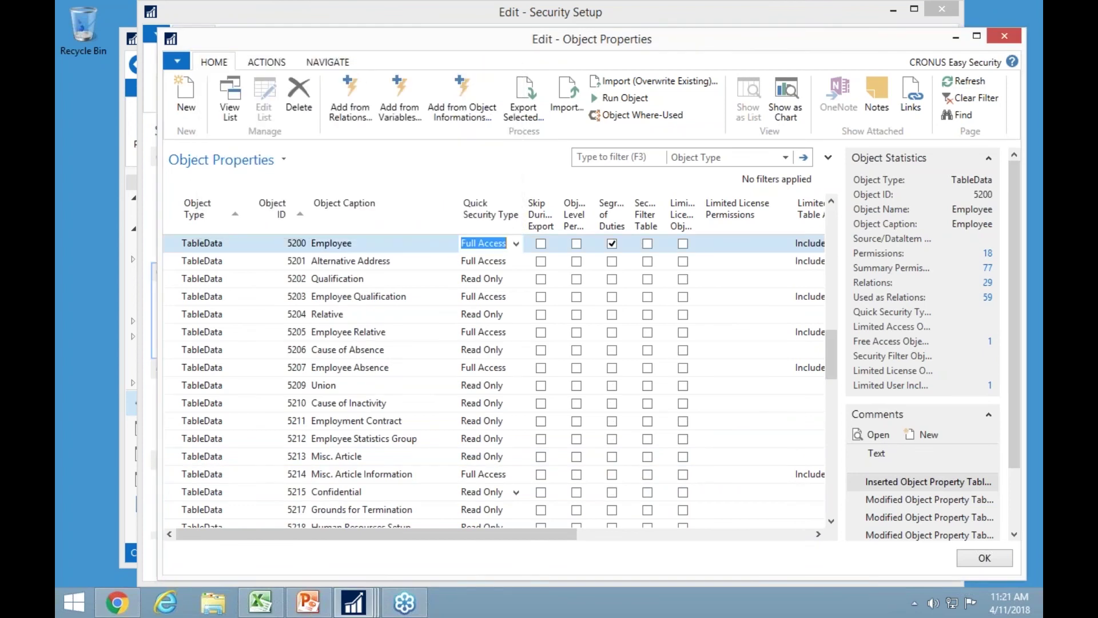
Set each table from 5200 Employee through 5220 to No Access quick security type.
type("n")
key("Down")
type("n")
key("Down")
type("n")
key("Down")
type("n")
key("Down")
key("n")
key("Down")
key("n")
key("Down")
key("n")
key("Down")
key("n")
key("Down")
key("n")
key("Down")
key("n")
key("Down")
type("n")
key("Down")
key("n")
key("Down")
key("n")
key("Down")
key("n")
key("Down")
key("n")
key("Down")
type("n")
key("Down")
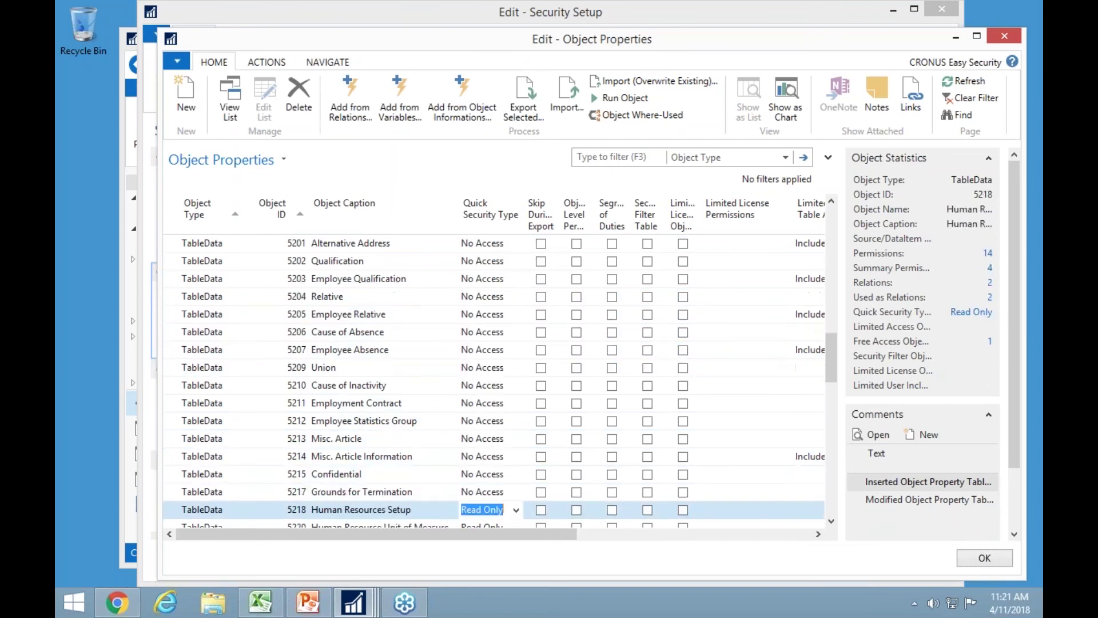
type("n")
key("Down")
type("n")
key("Down")
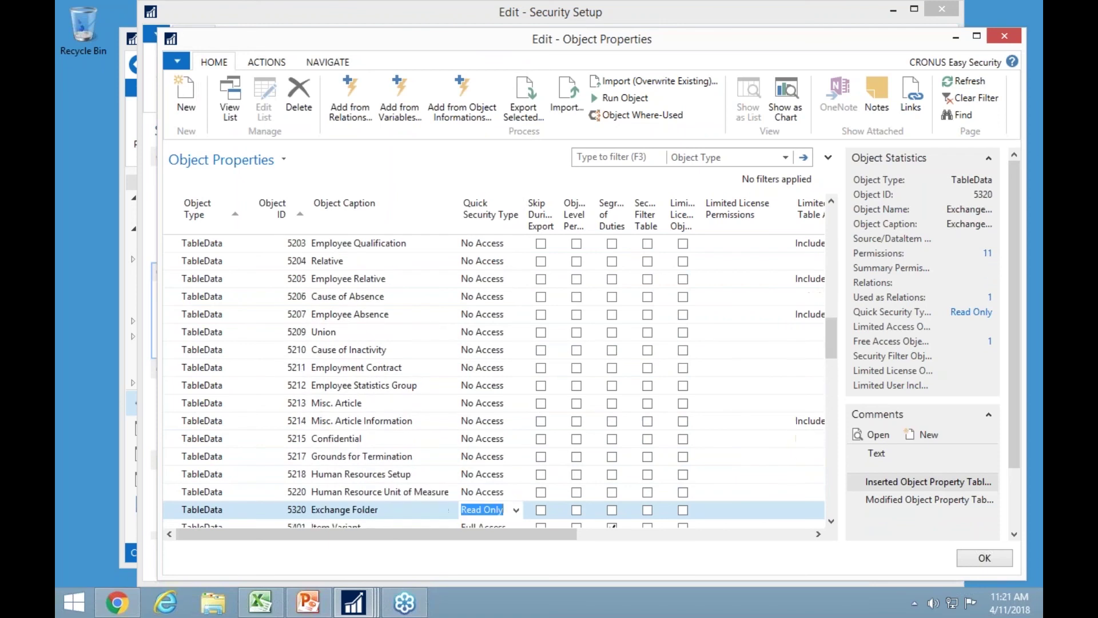
key("Up")
key("Up")
key("Up")
key("Left")
key("Left")
key("Left")
key("Right")
key("Right")
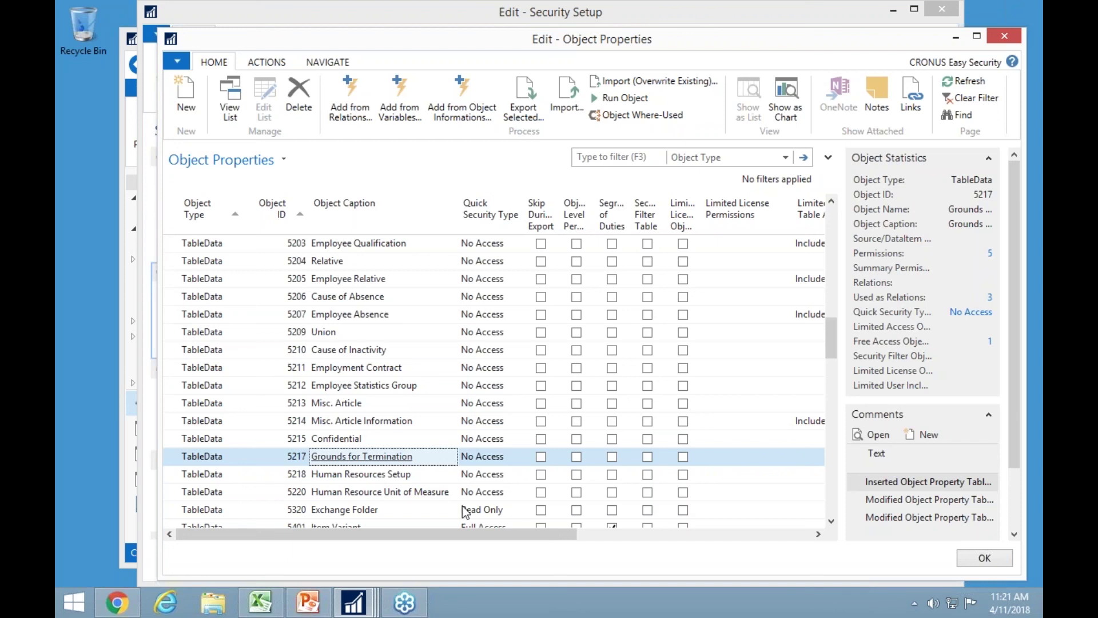
Insert a new Page 16 Chart of Accounts row set to No Access and open Relations.
left_click(184, 106)
type("p")
key("Tab")
type("25")
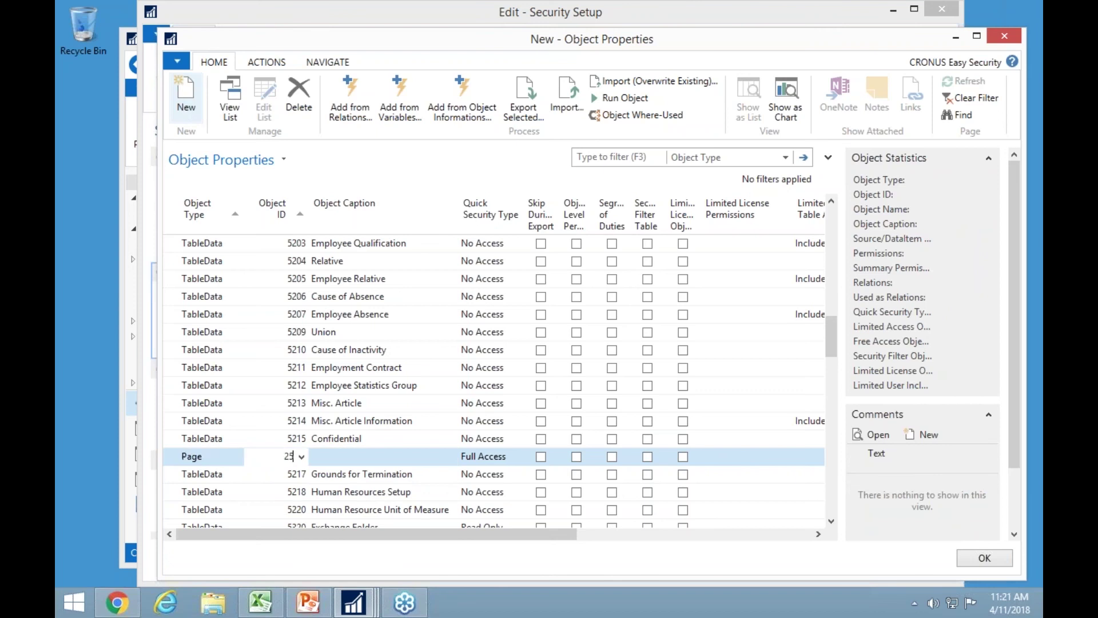
key("BackSpace")
key("BackSpace")
type("16")
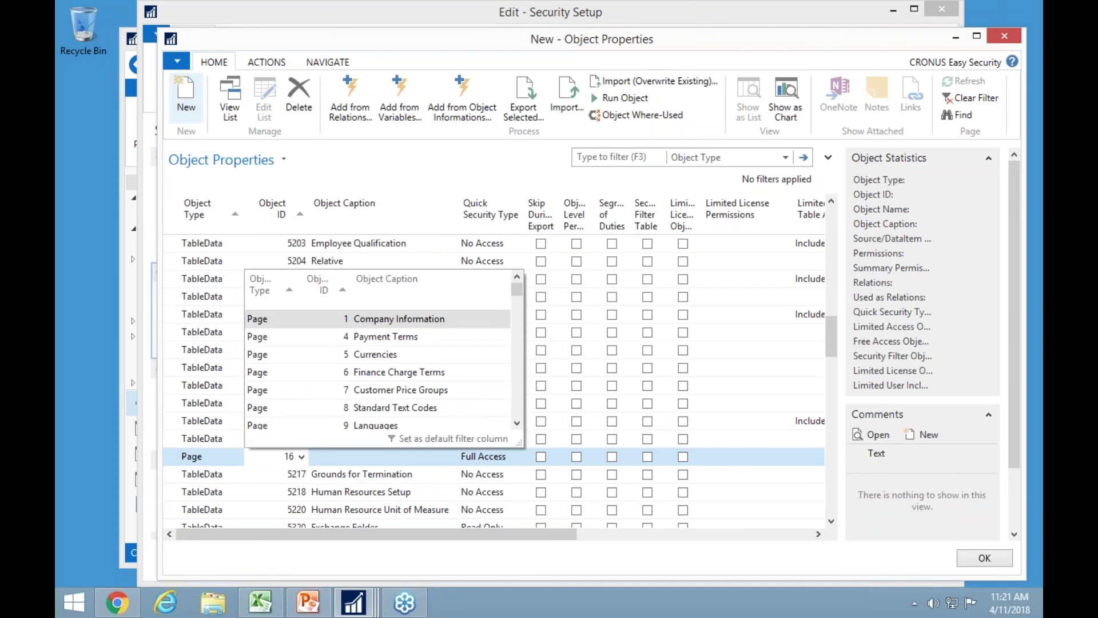
key("Tab")
type("n")
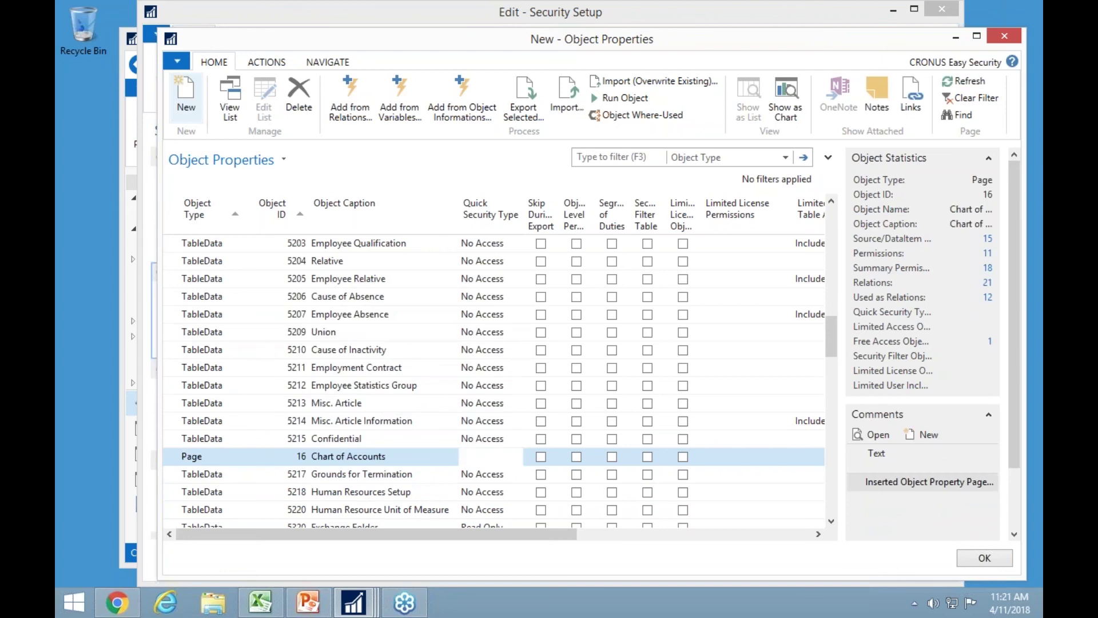
key("Up")
key("Down")
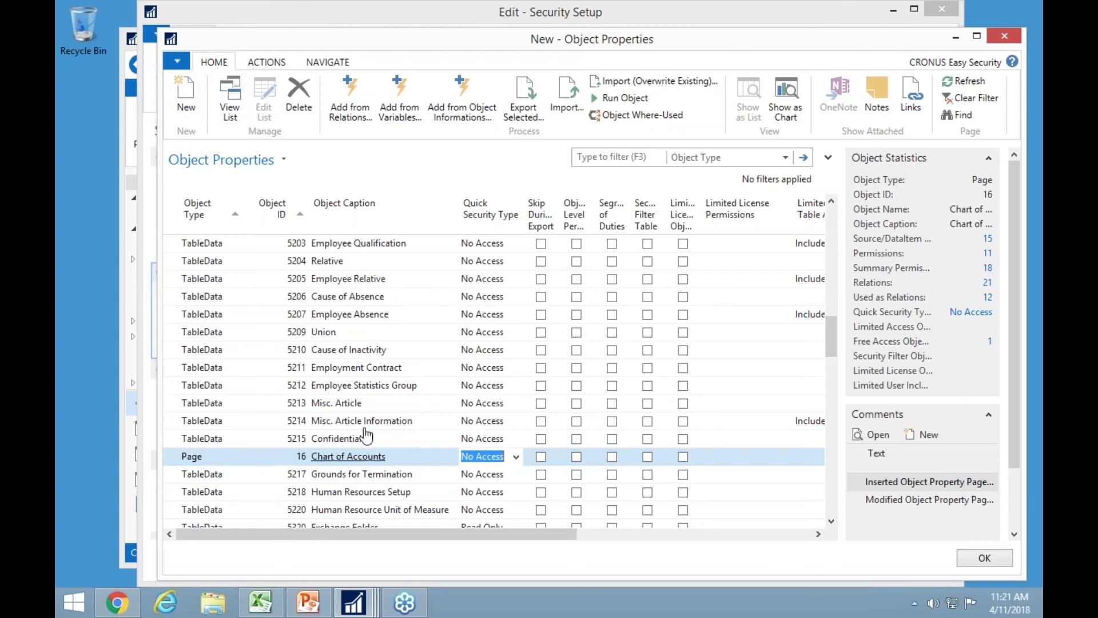
left_click(354, 95)
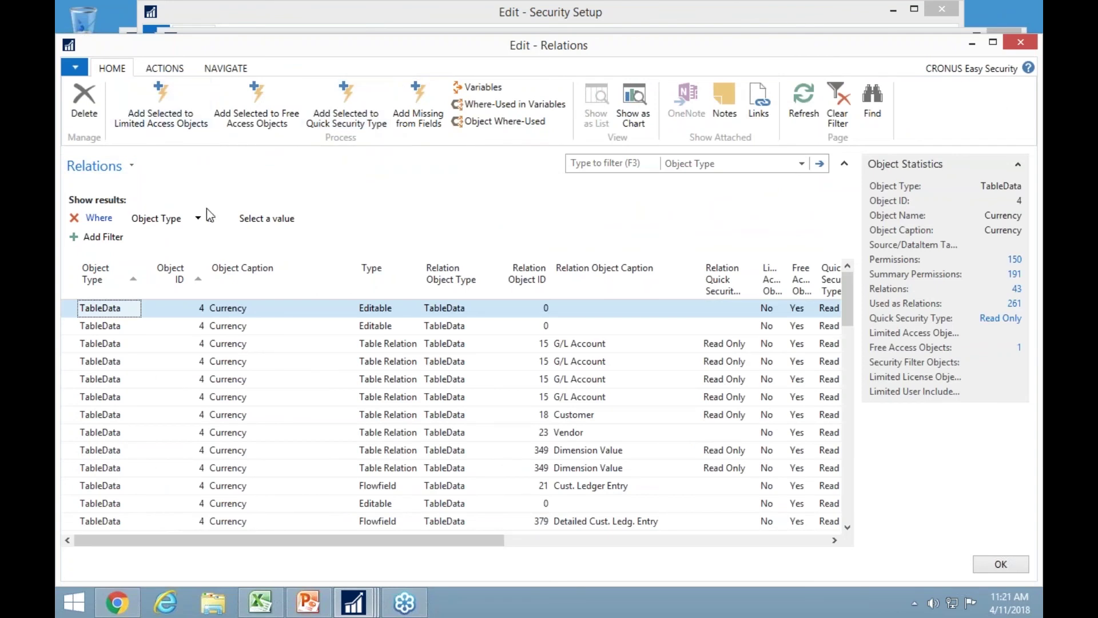
Filter the relations' Object Type to Report; Page.
left_click(252, 219)
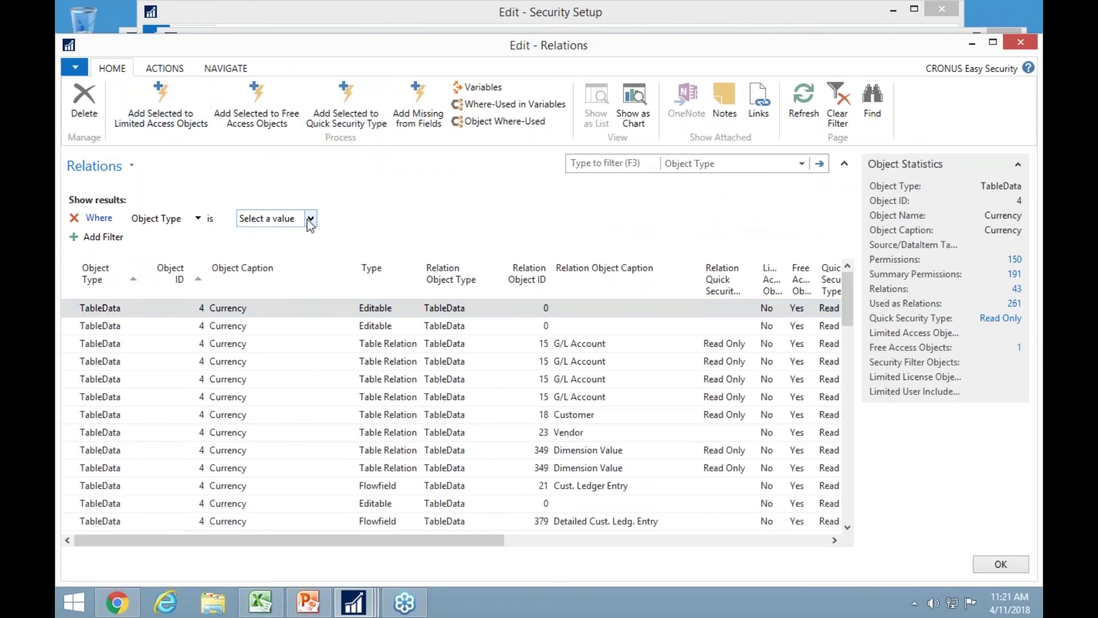
left_click(310, 220)
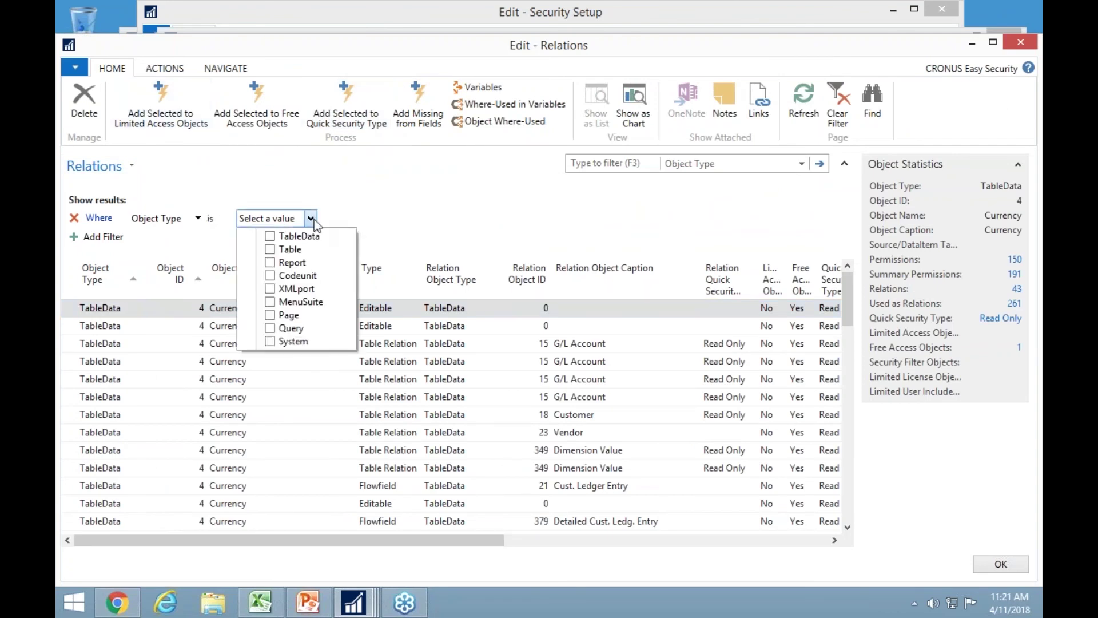
left_click(270, 262)
left_click(270, 316)
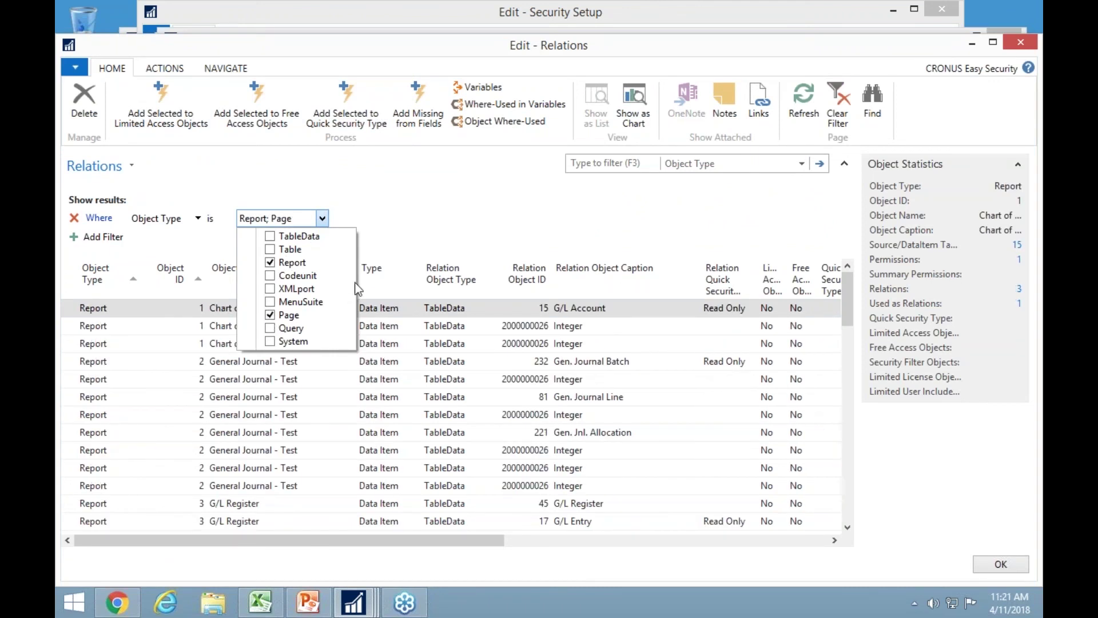
left_click(444, 238)
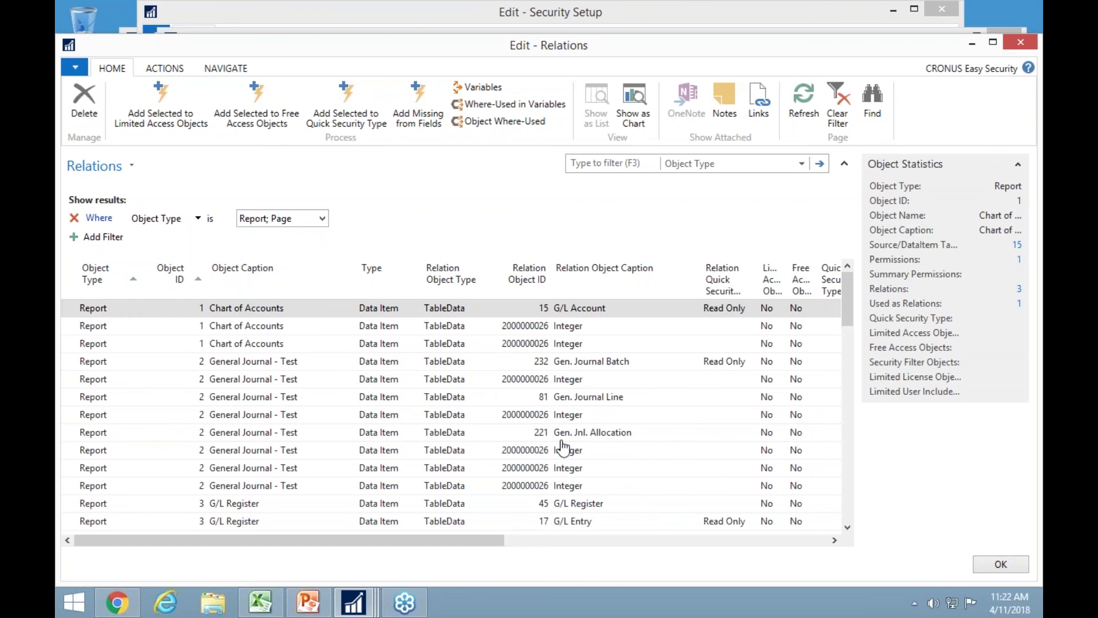
scroll(501, 403, "down", 4)
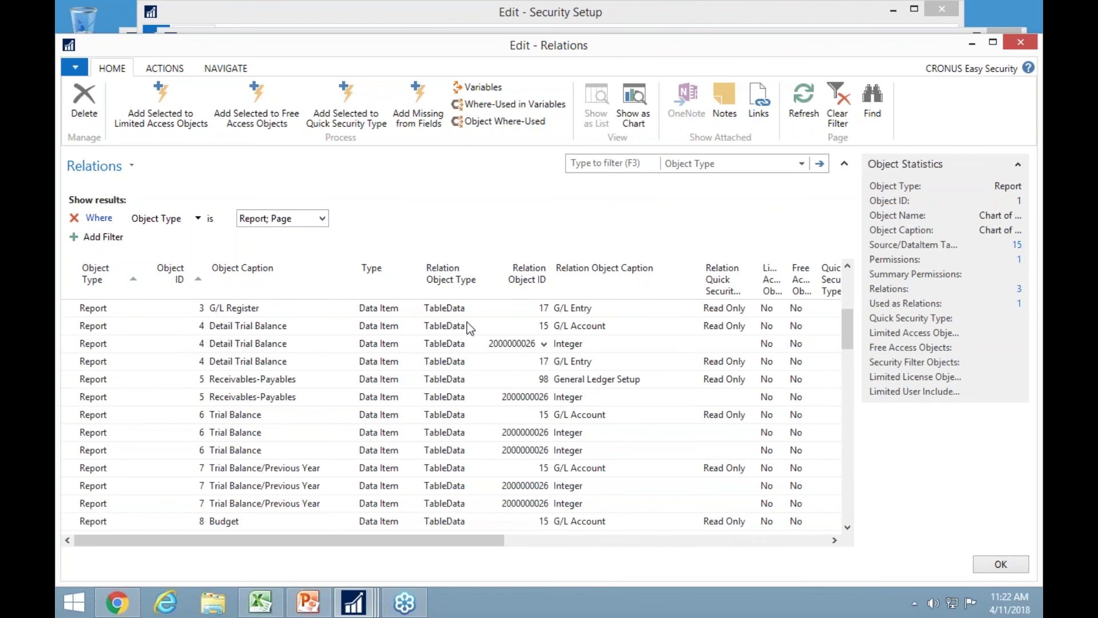
Apply the Financial Management predefined relation filter.
left_click(166, 73)
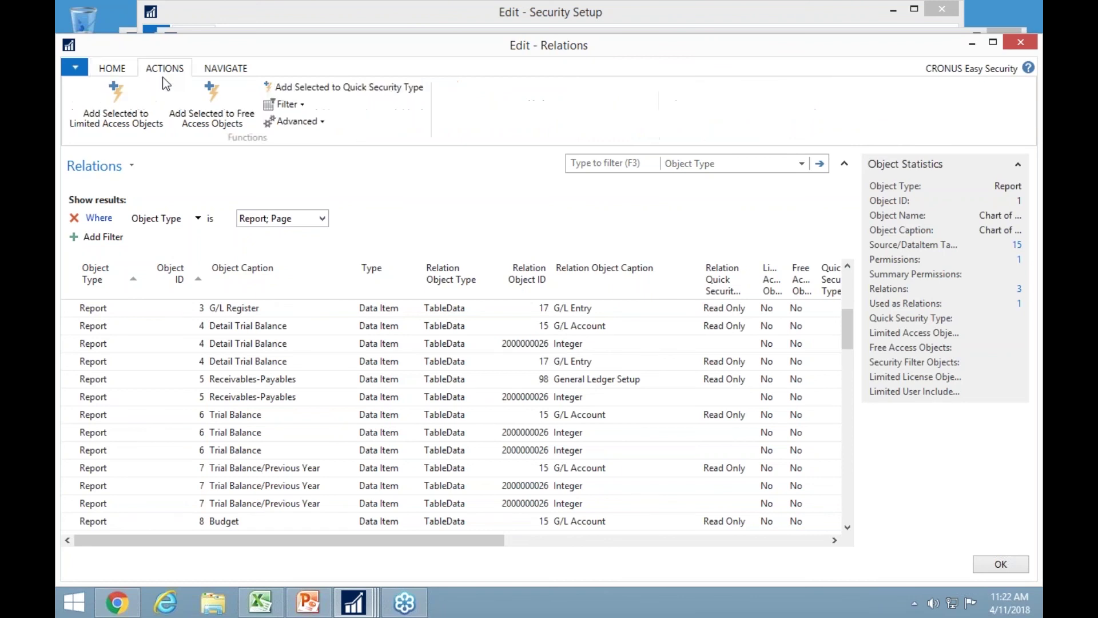
left_click(293, 105)
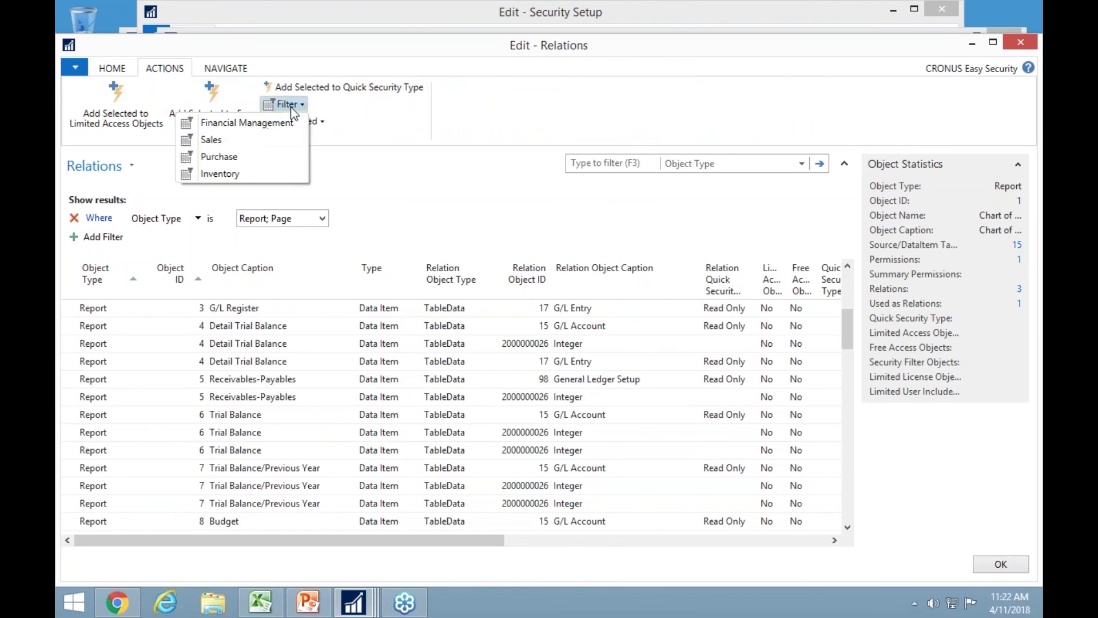
left_click(256, 123)
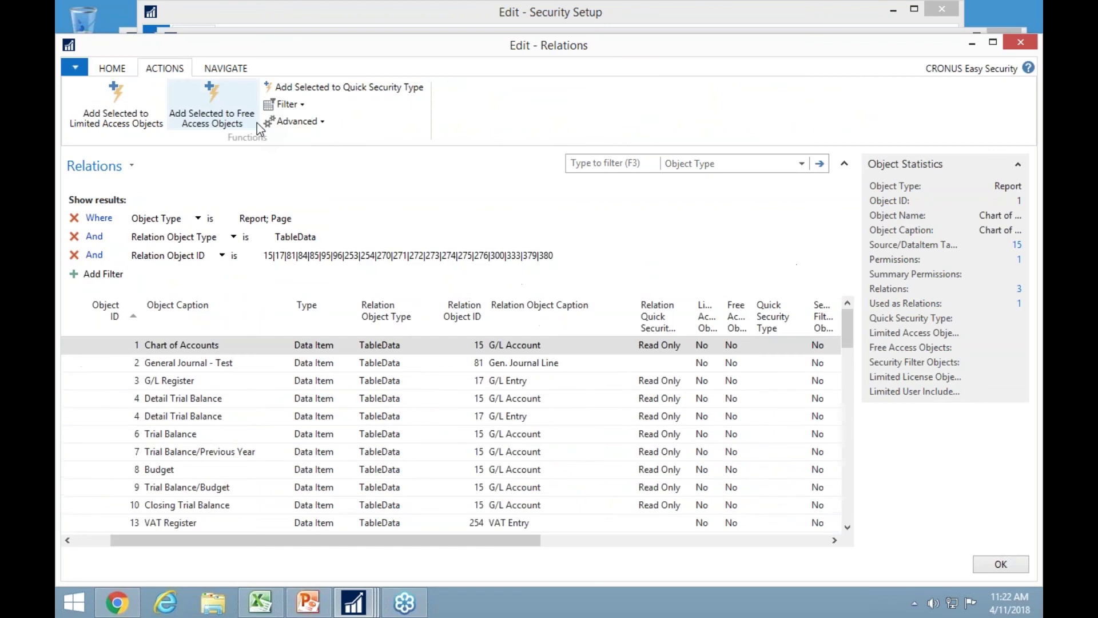
left_click(263, 259)
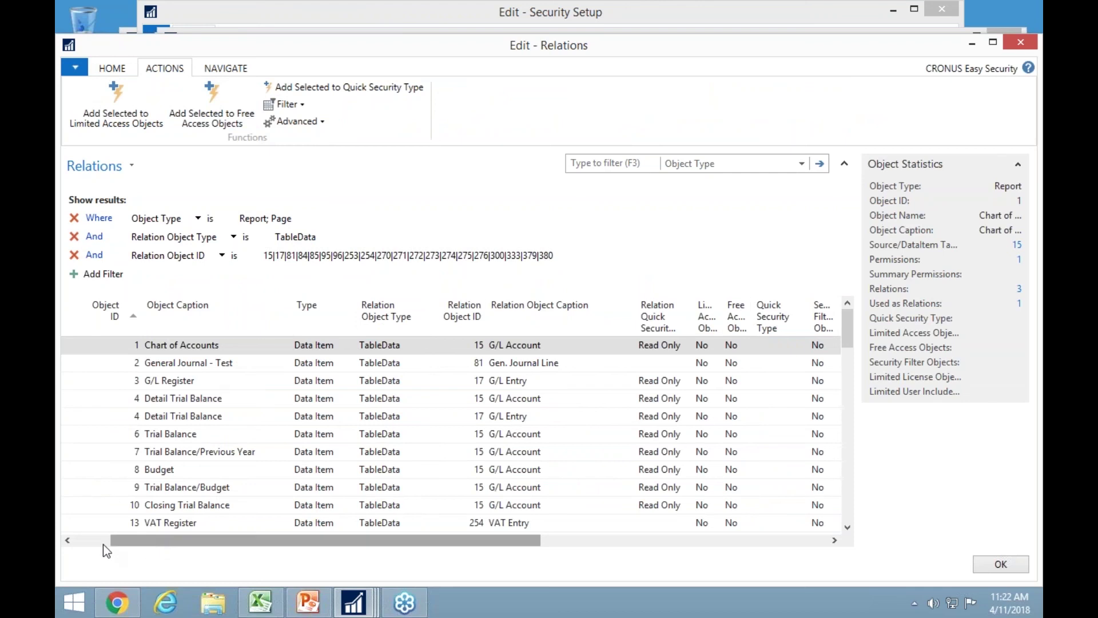
left_click_drag(107, 542, 61, 543)
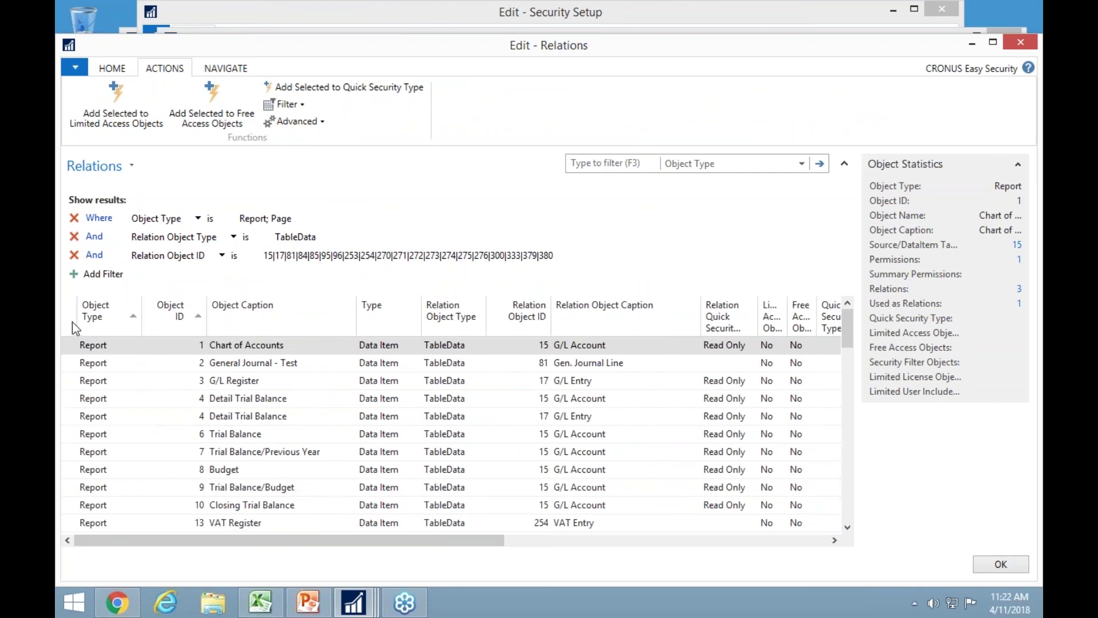
Select all filtered relations and start Add Selected to Quick Security Type.
left_click(72, 322)
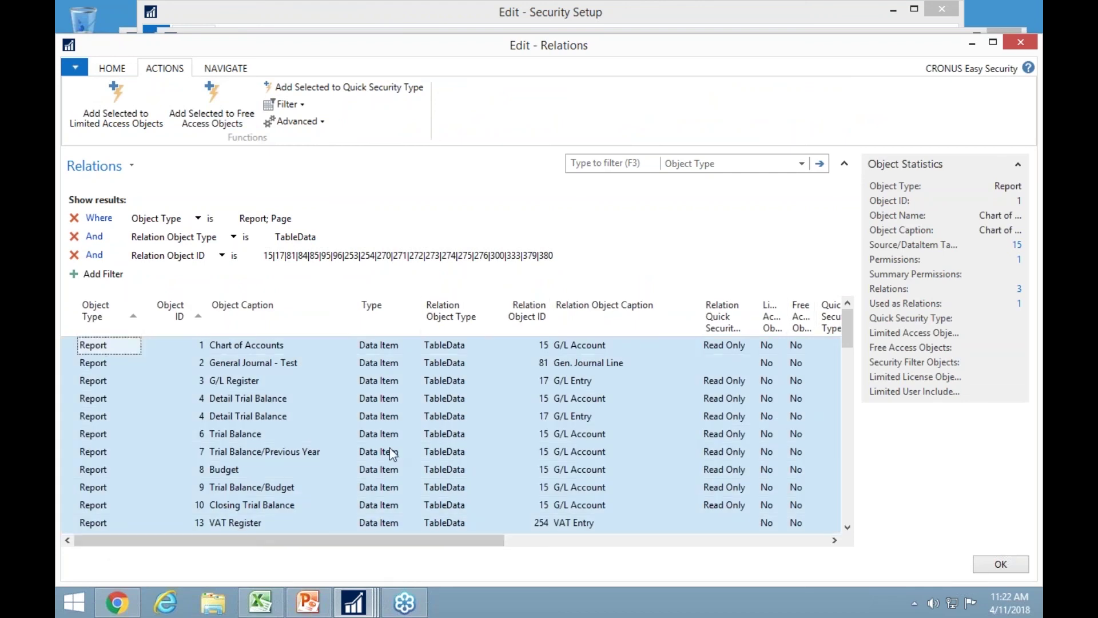
scroll(381, 452, "down", 4)
scroll(487, 439, "down", 20)
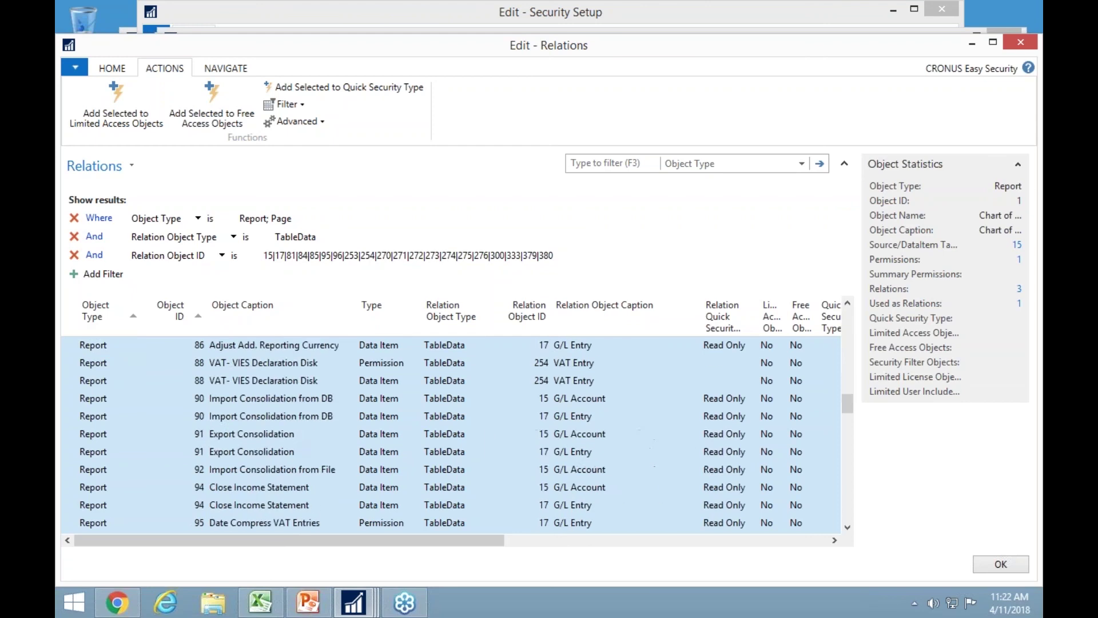
scroll(171, 481, "down", 10)
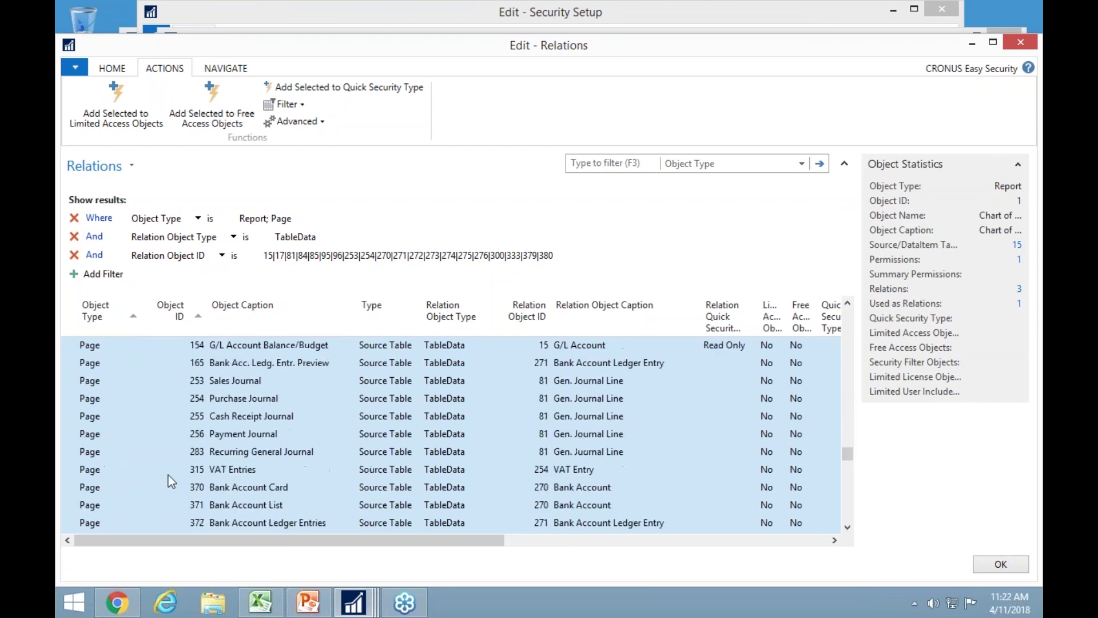
scroll(183, 431, "down", 5)
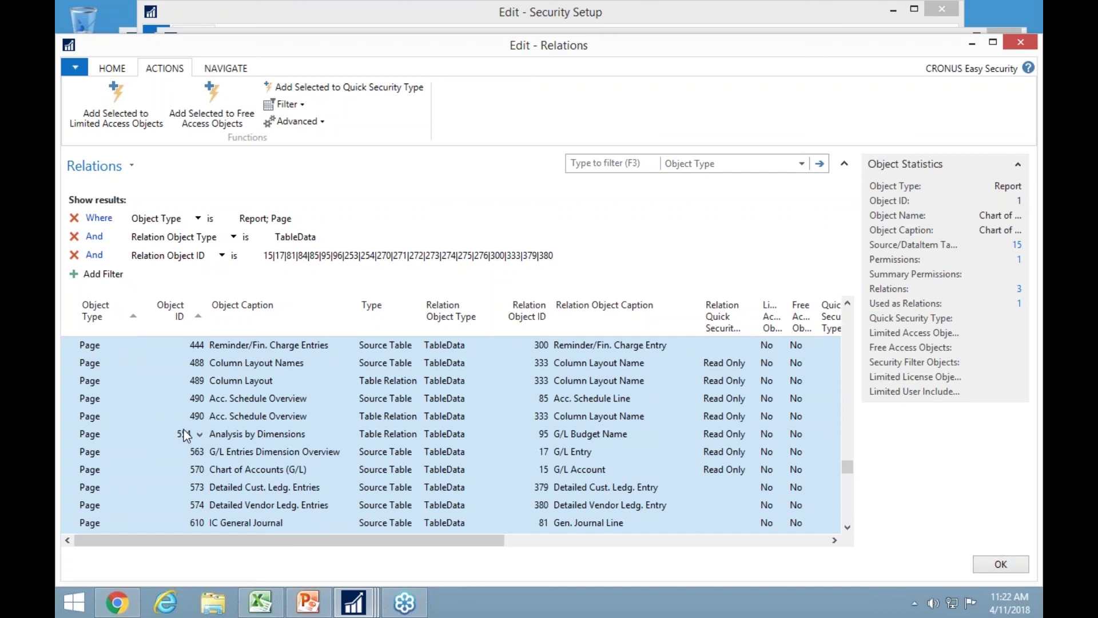
left_click(305, 90)
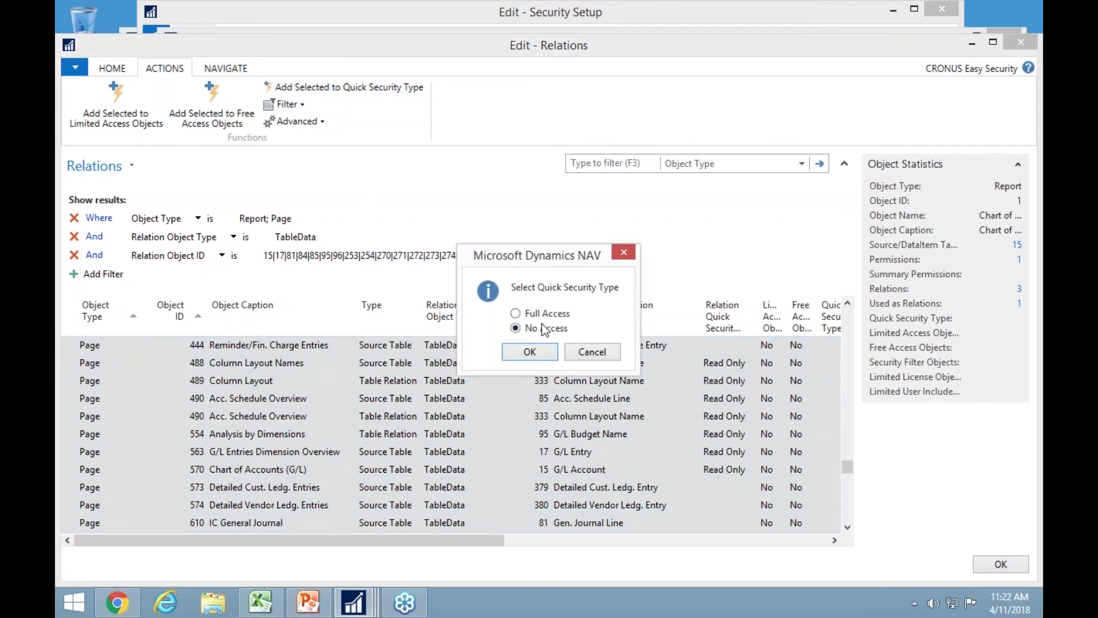
Confirm No Access for the selected objects, acknowledge the 138-added message, and close Object Properties.
left_click(532, 351)
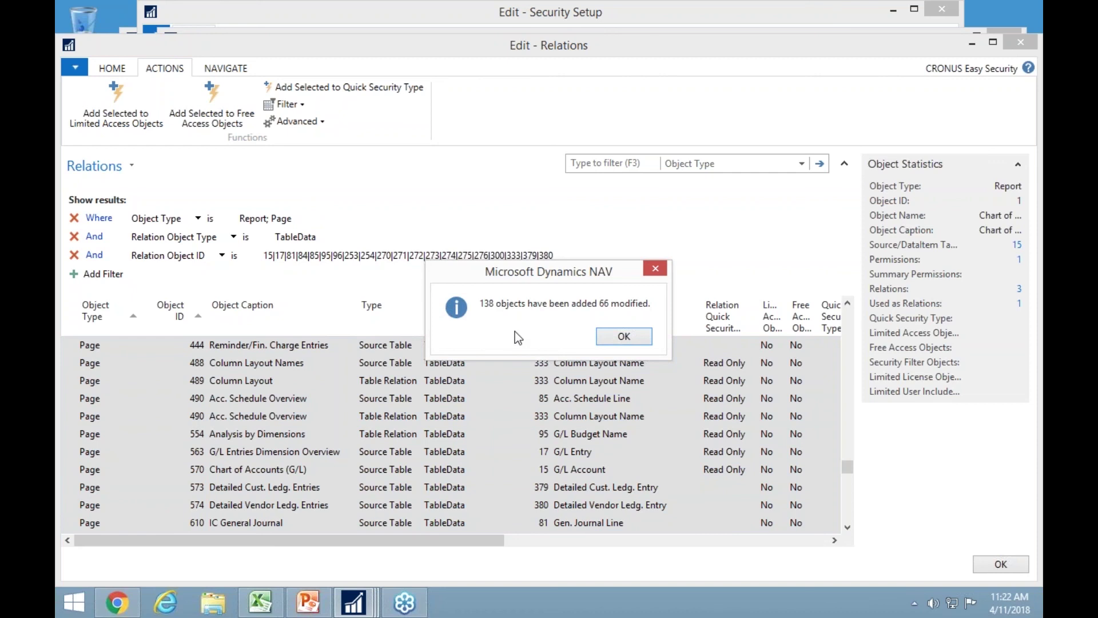
key("Return")
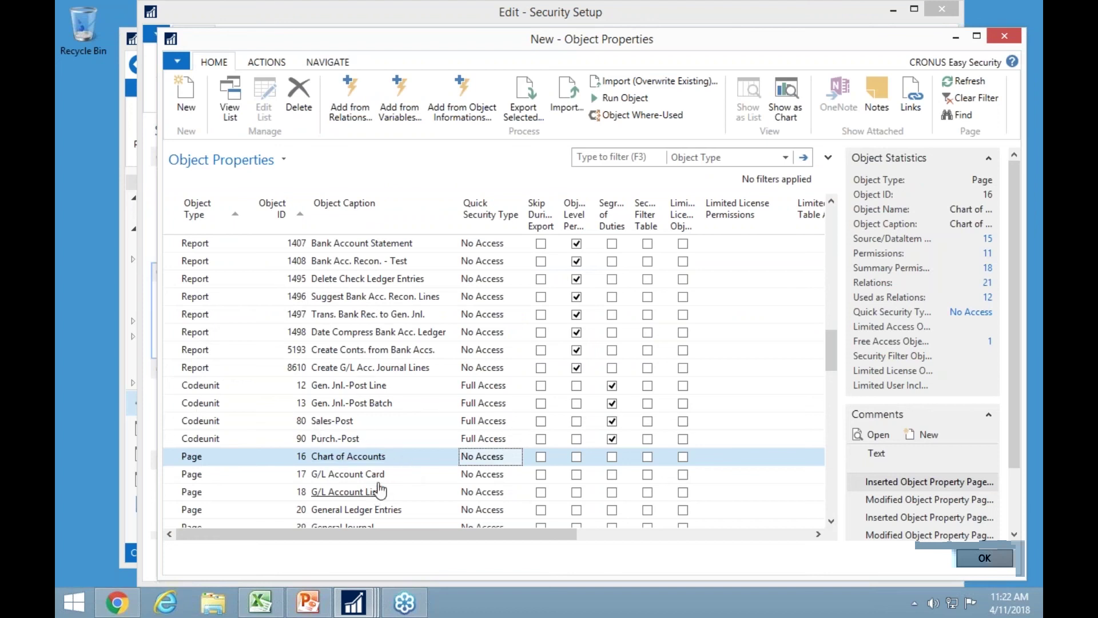
scroll(361, 475, "up", 5)
scroll(332, 408, "down", 5)
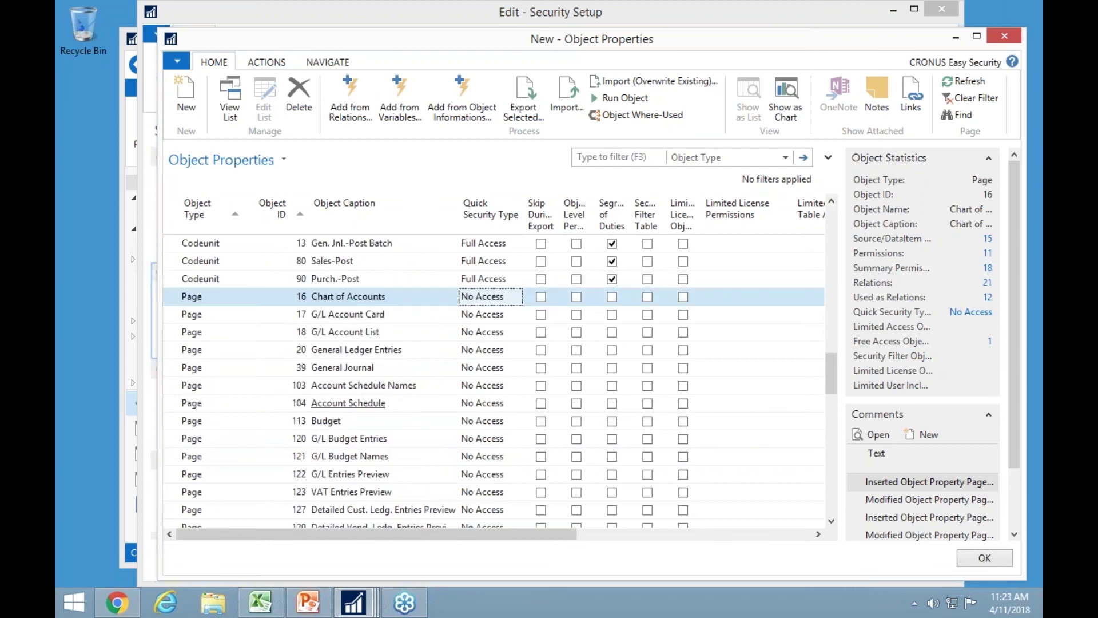
key("Escape")
key("Escape")
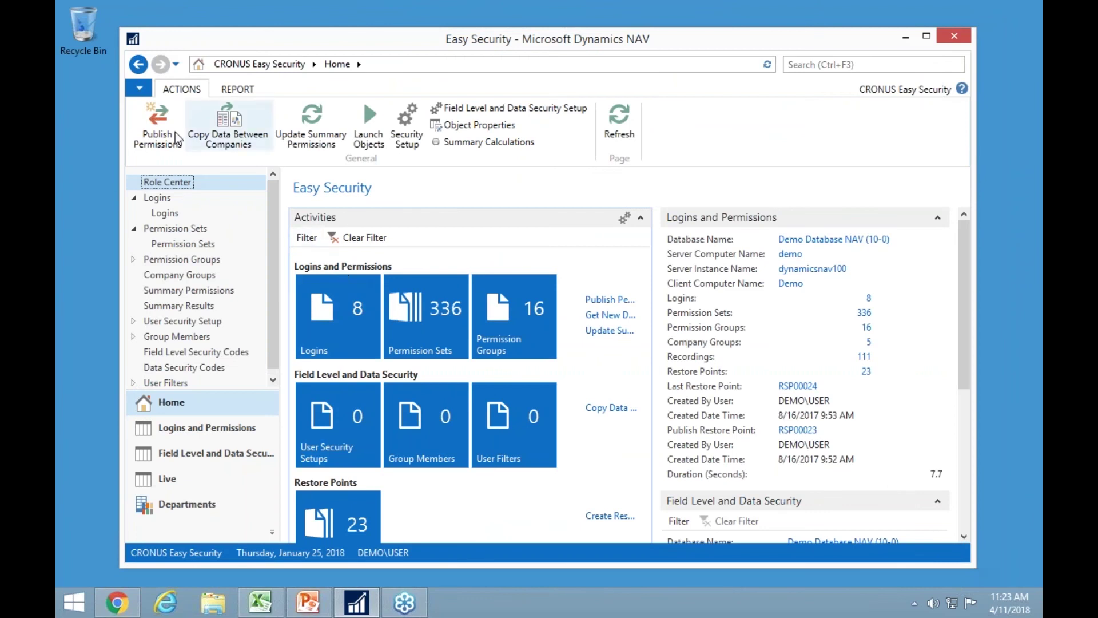
Publish the permission changes, then bring up the launch options for Dynamics NAV 2017.
left_click(152, 123)
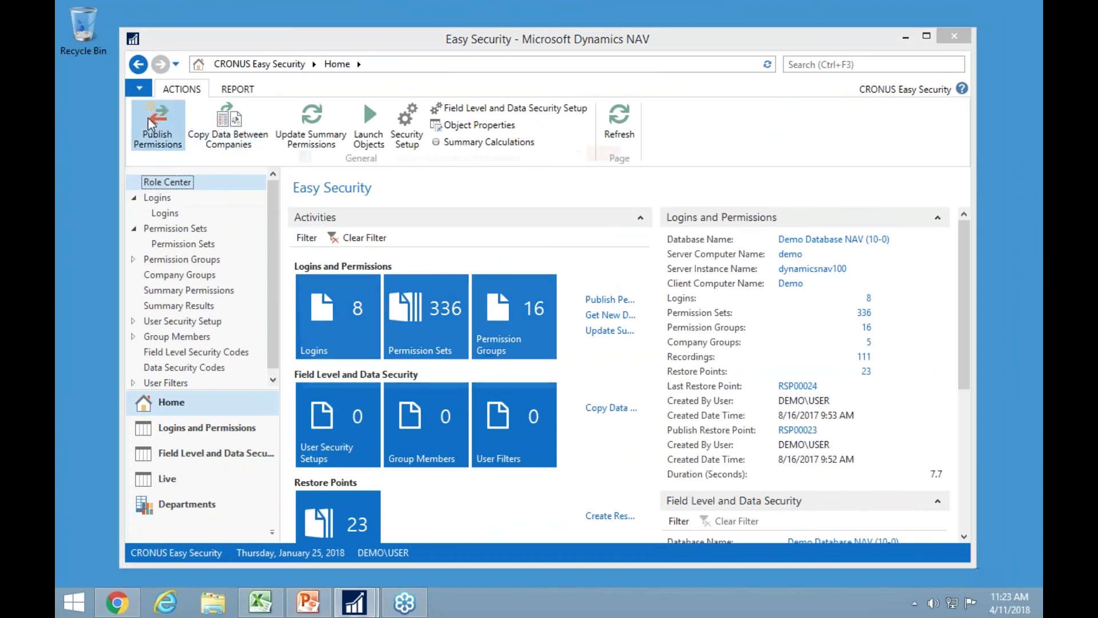
left_click(387, 215)
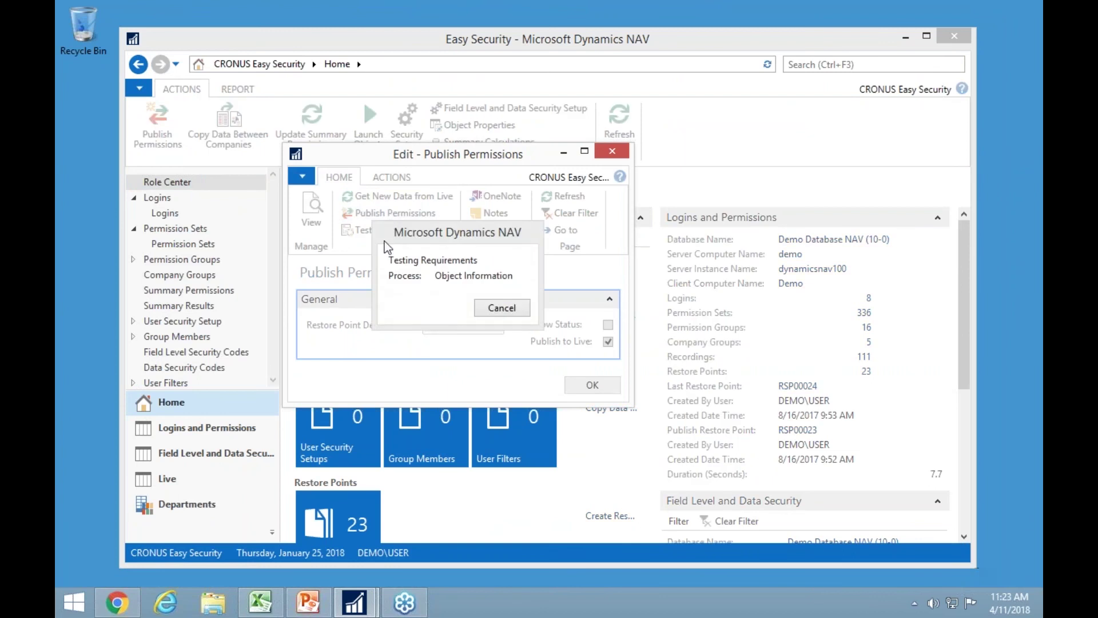
right_click(369, 604)
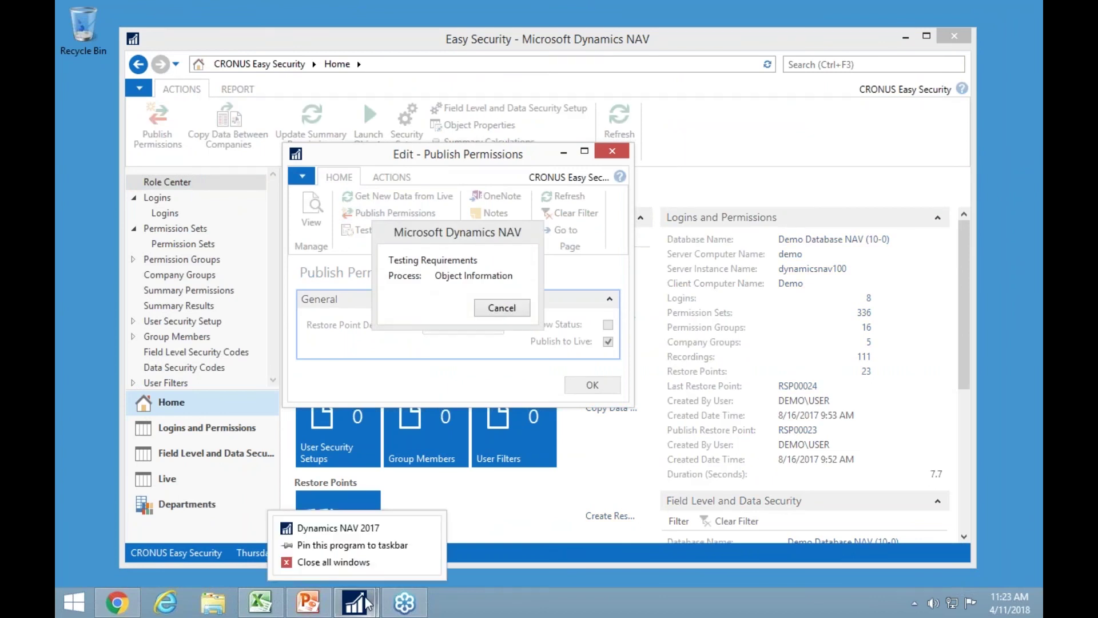
right_click(363, 529)
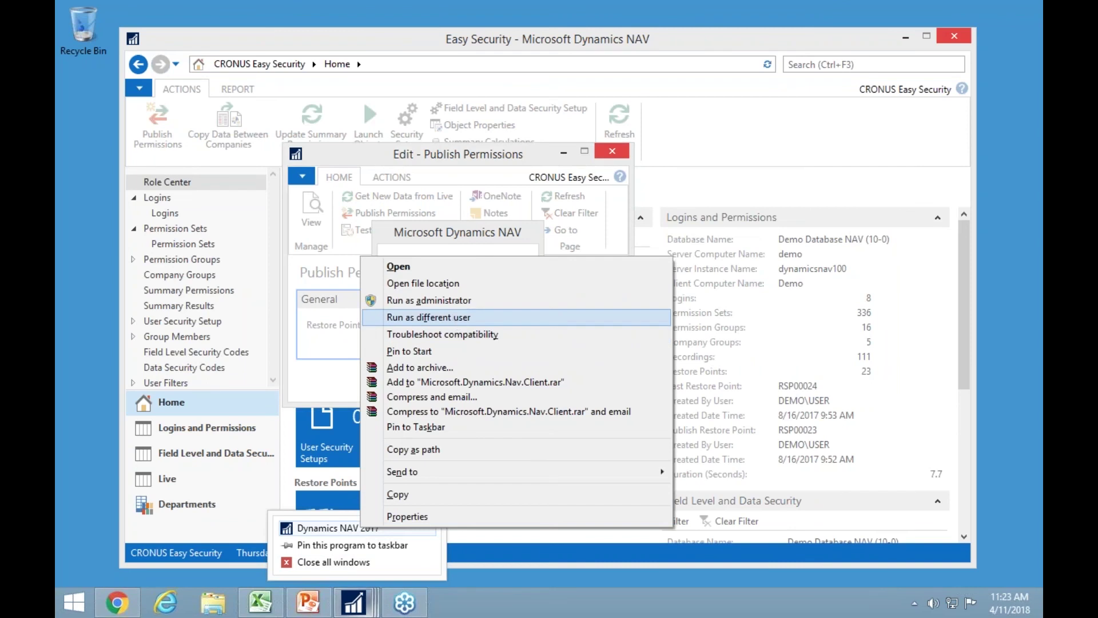
Run Dynamics NAV 2017 as a different user, entering the test user's name and password.
left_click(453, 317)
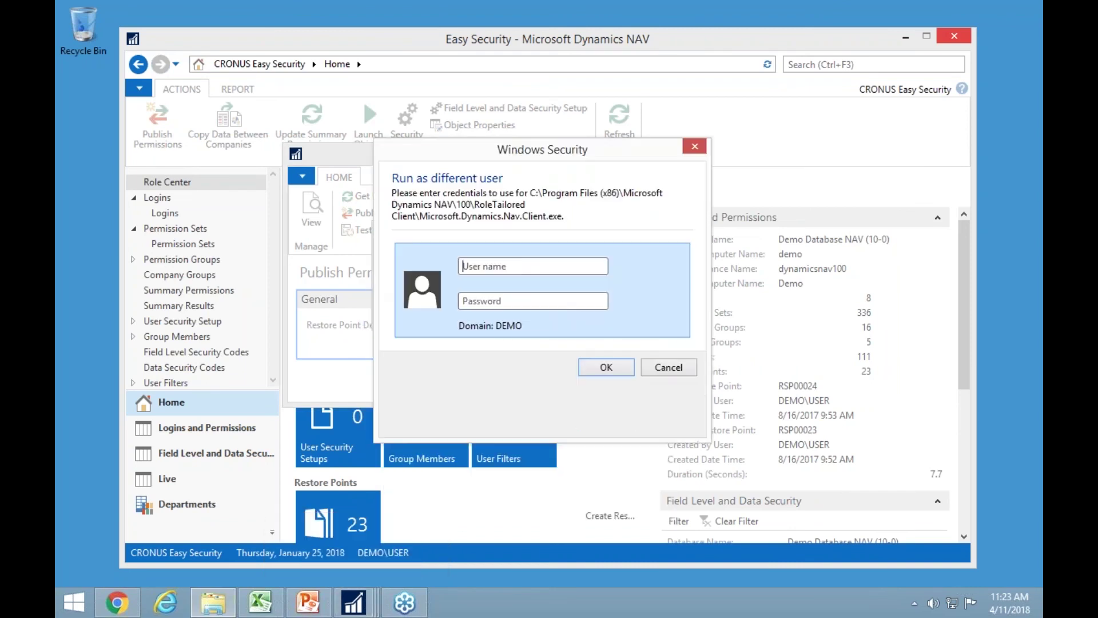
type("david")
key("Tab")
type("********")
key("Return")
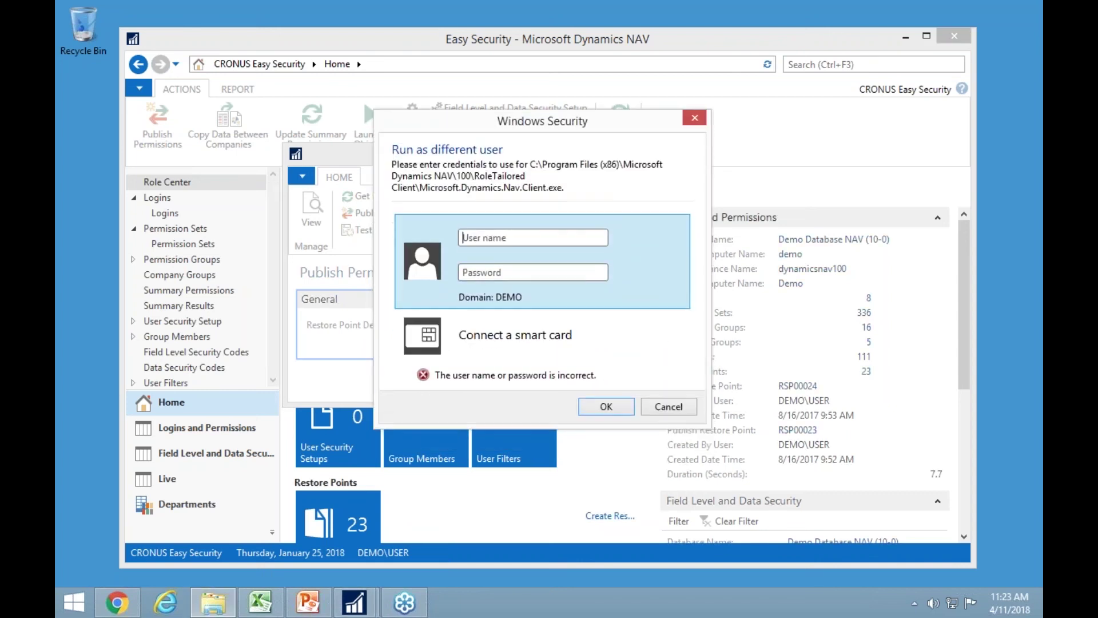
type("da")
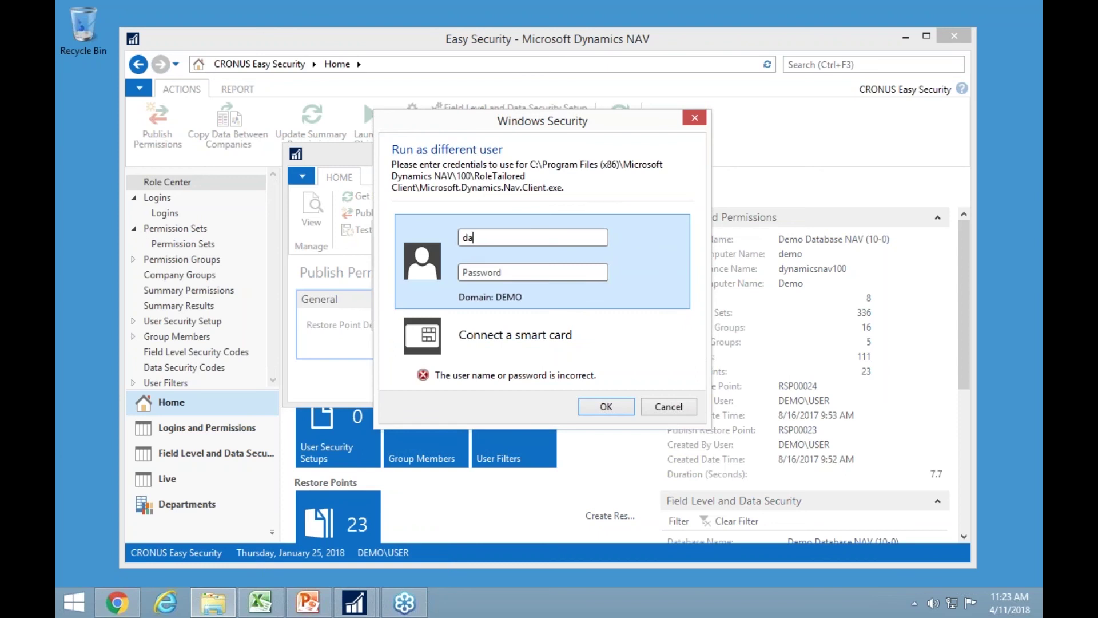
type("vind")
key("Tab")
type("demo1234")
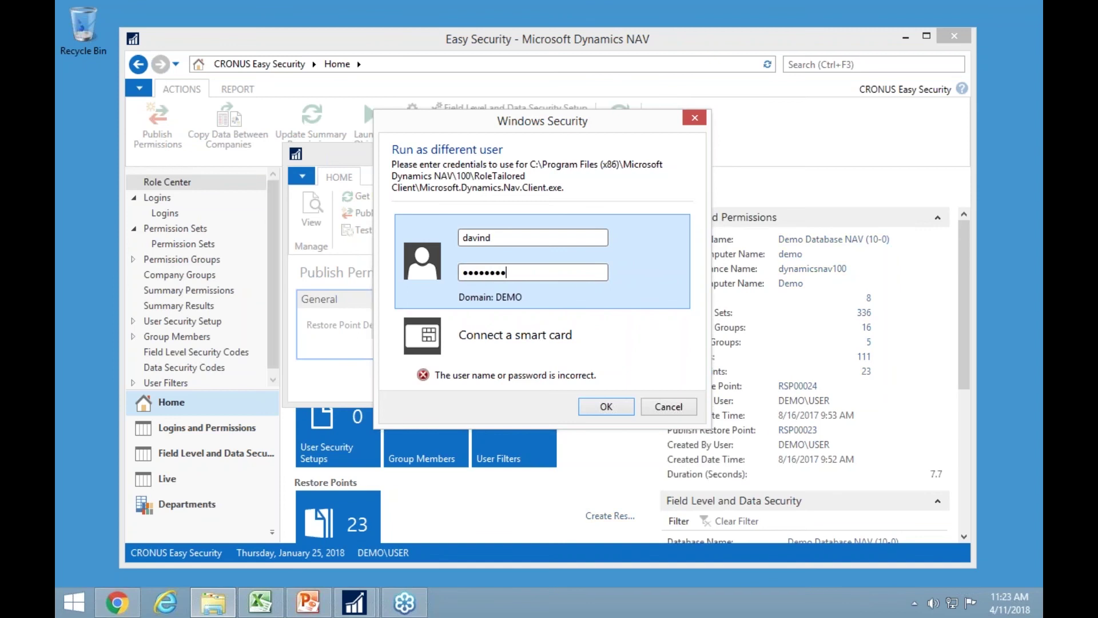
type("56")
key("Return")
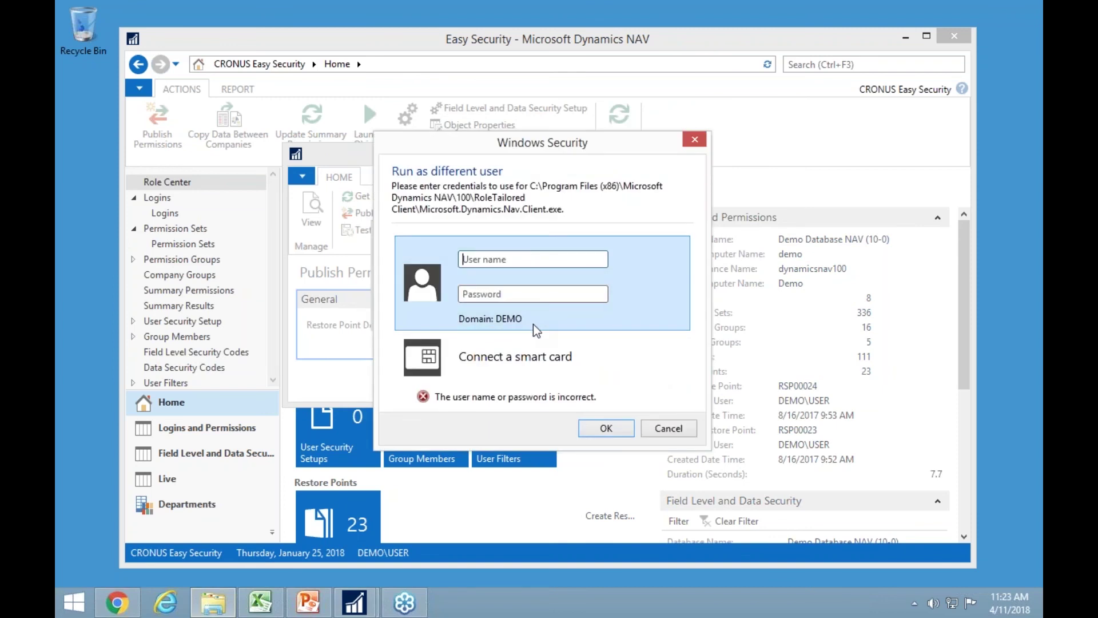
Re-enter the test user's credentials until signed in, then open the Departments page.
type("avid")
key("Tab")
type("*********")
key("Return")
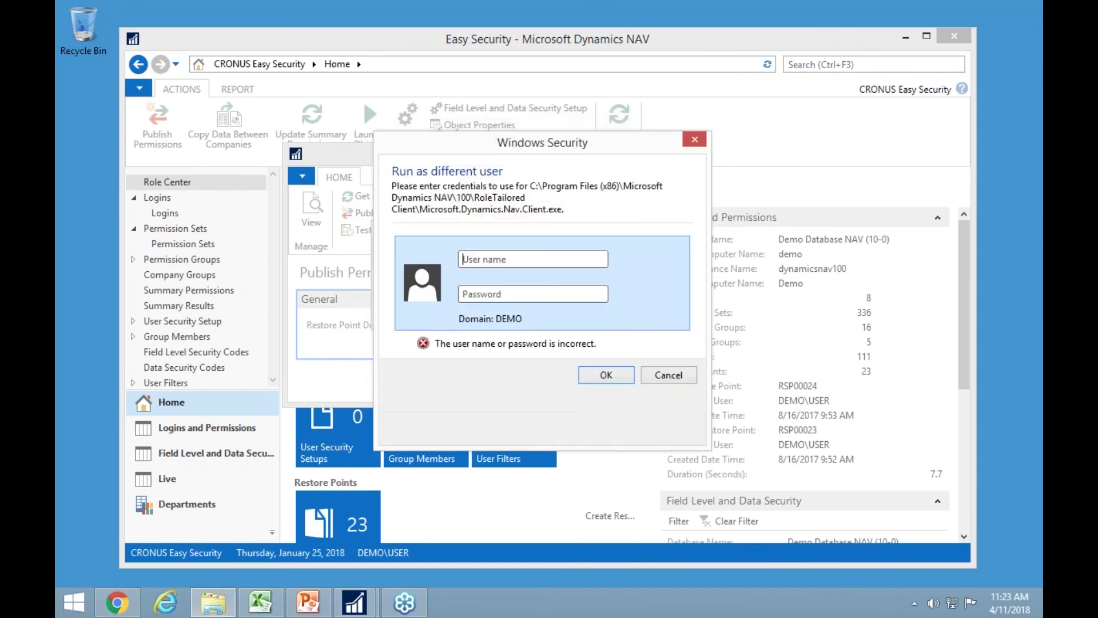
type("david")
key("Tab")
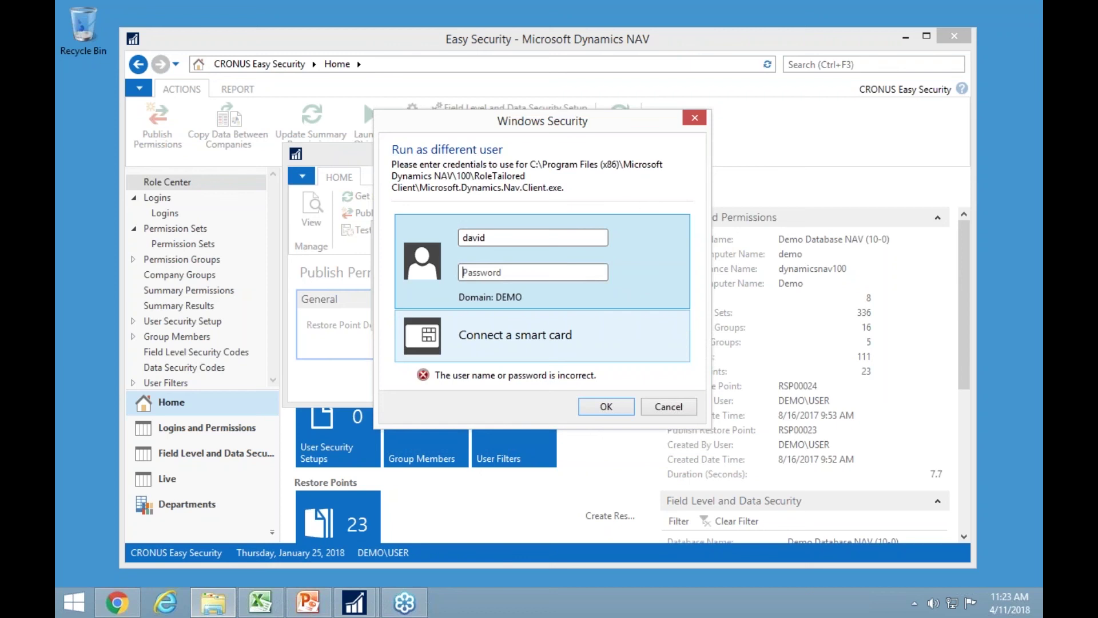
type("de")
key("BackSpace")
key("BackSpace")
type("demo12345")
key("Return")
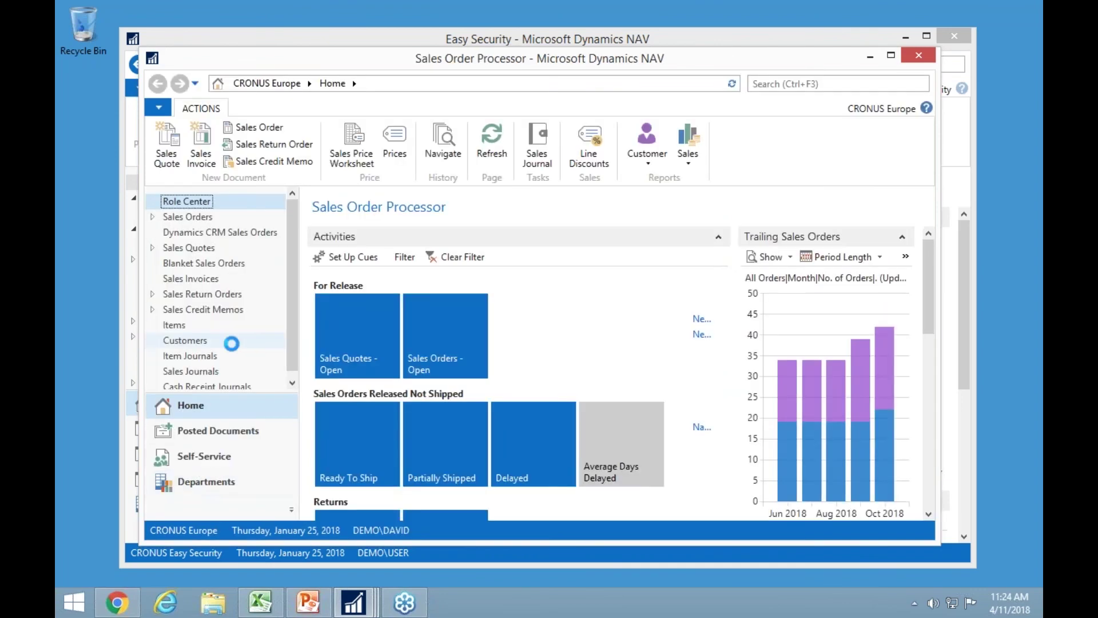
left_click(206, 482)
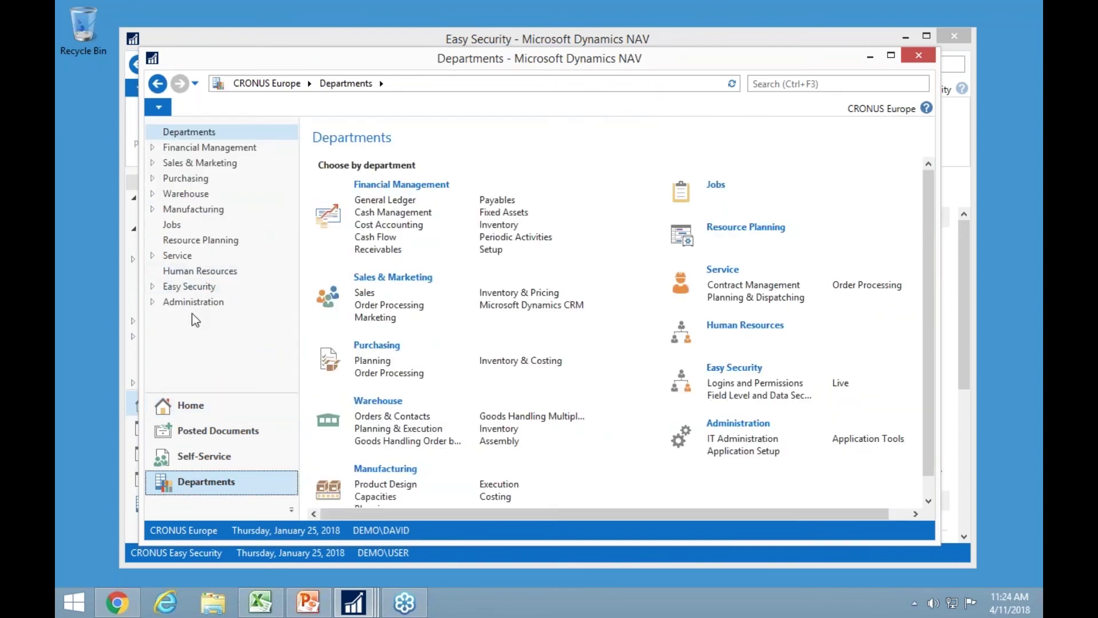
Visit Financial Management's Chart of Accounts, then go Home to the Customers list.
left_click(189, 148)
left_click(195, 163)
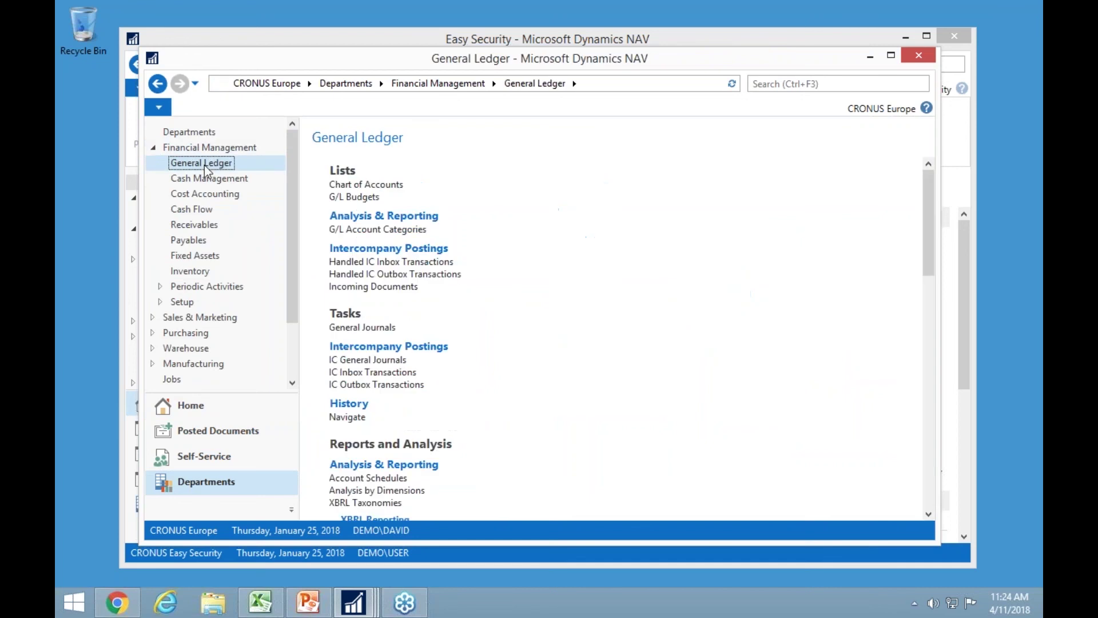
left_click(362, 192)
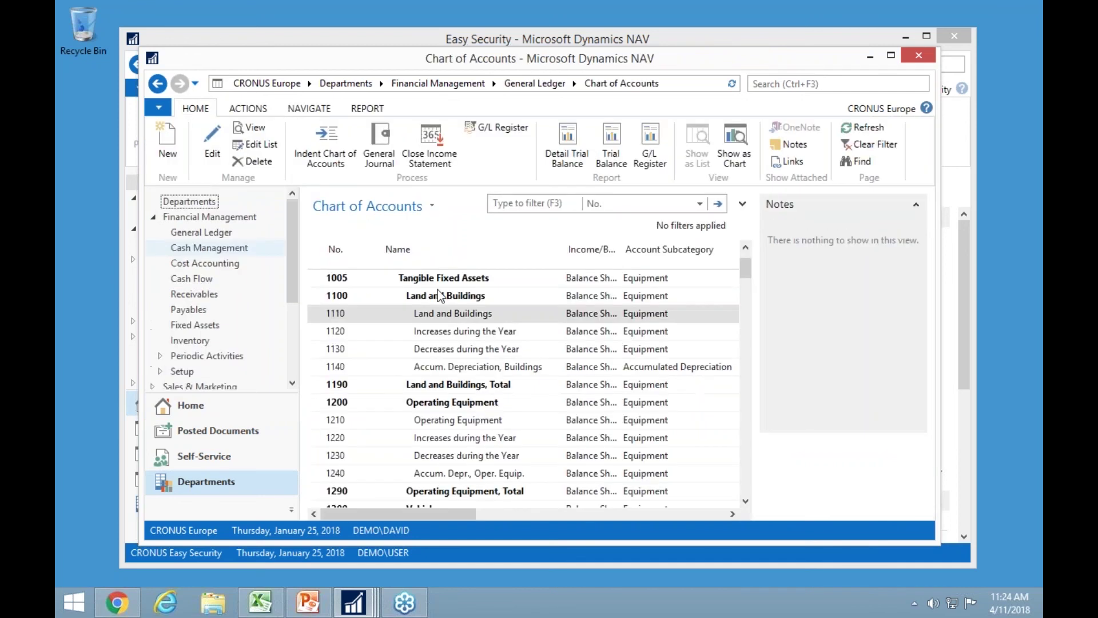
left_click(167, 405)
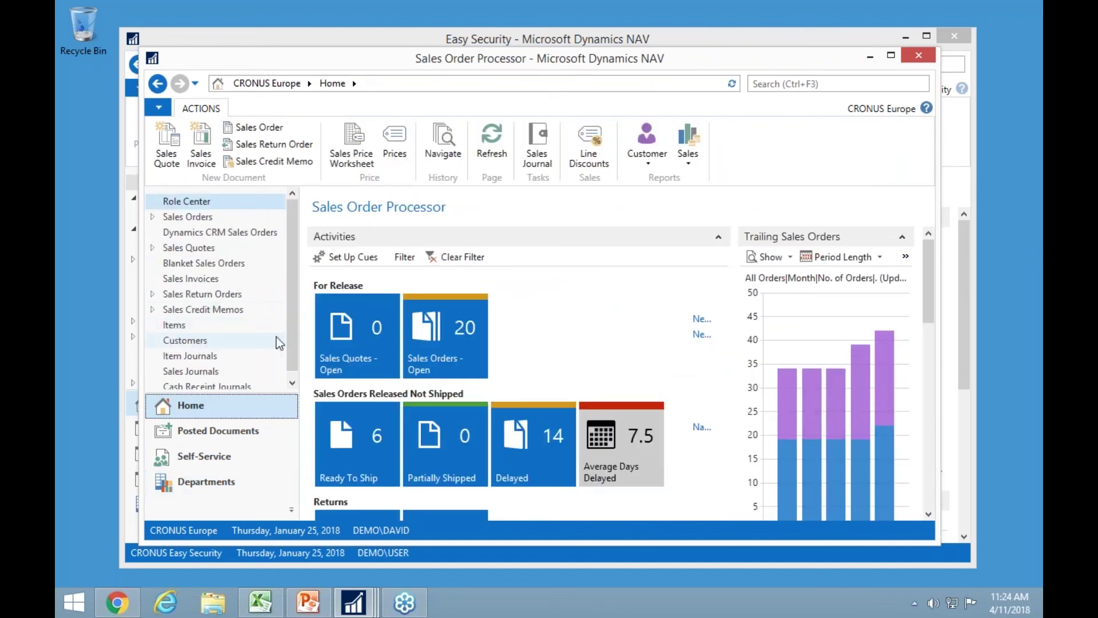
left_click(199, 341)
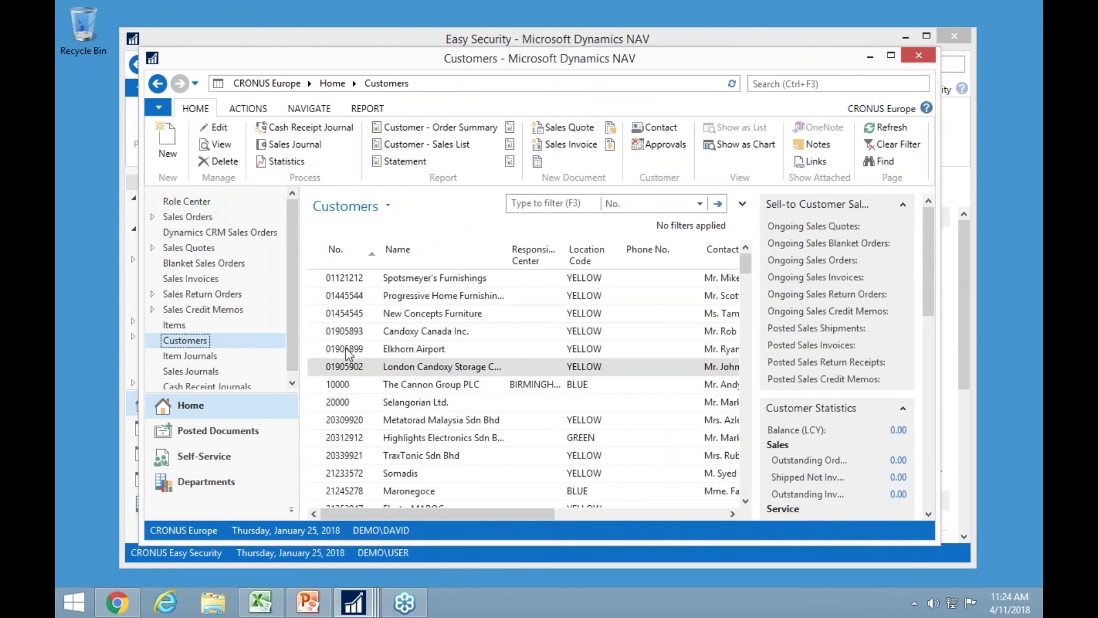
Enter 'Suite 120' as Address 2 on The Cannon Group PLC's card, close and reopen it.
left_click(348, 386)
double_click(347, 388)
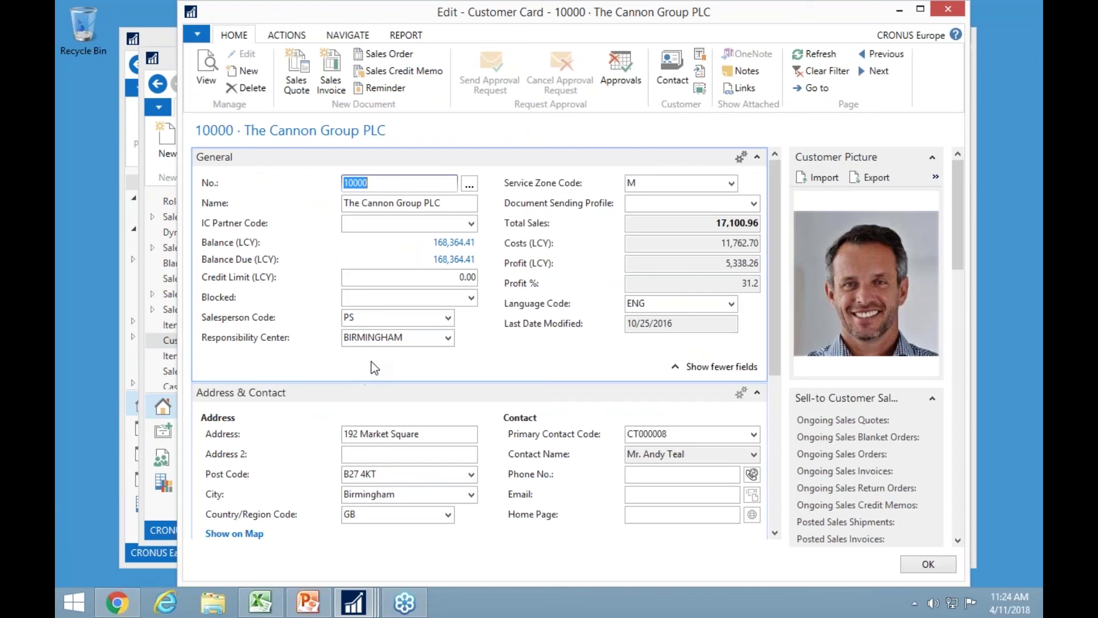
left_click(381, 454)
type("Suite 120")
key("Tab")
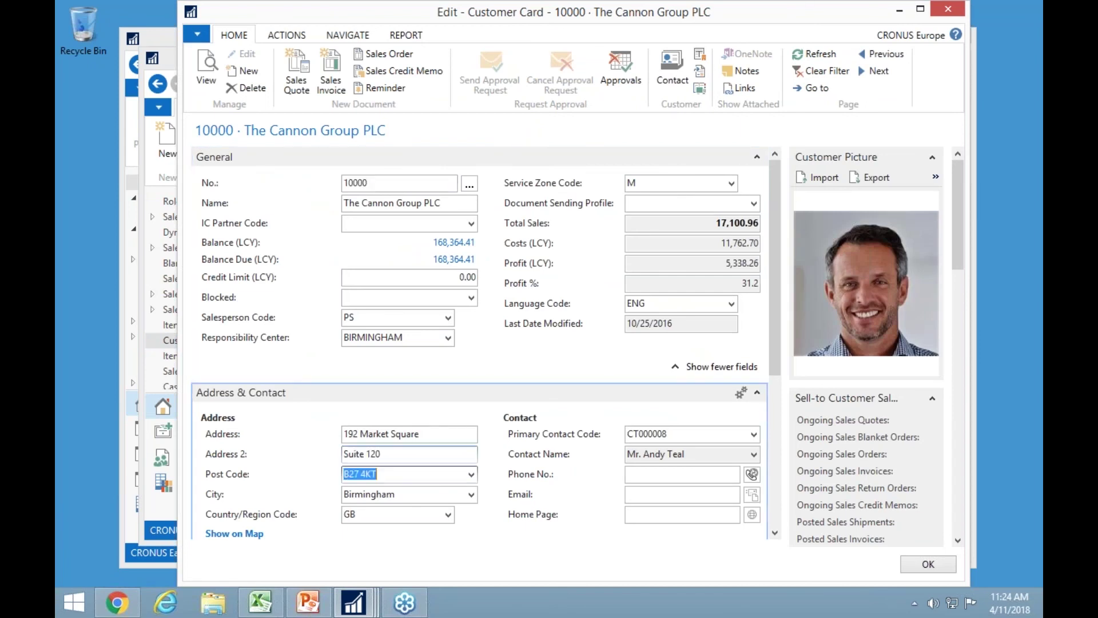
key("Escape")
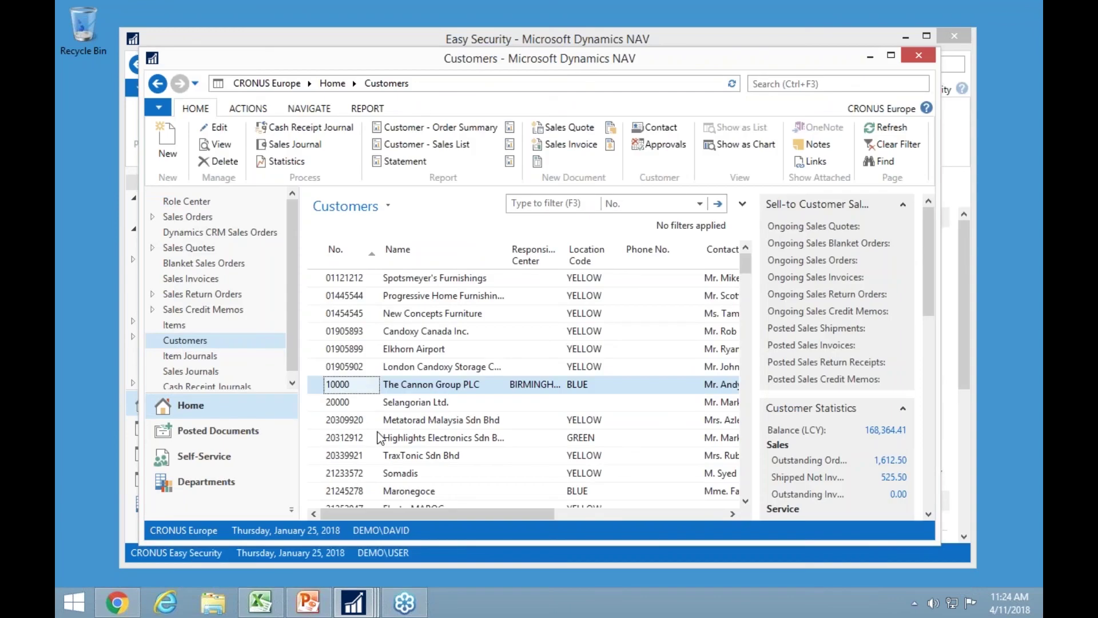
double_click(362, 387)
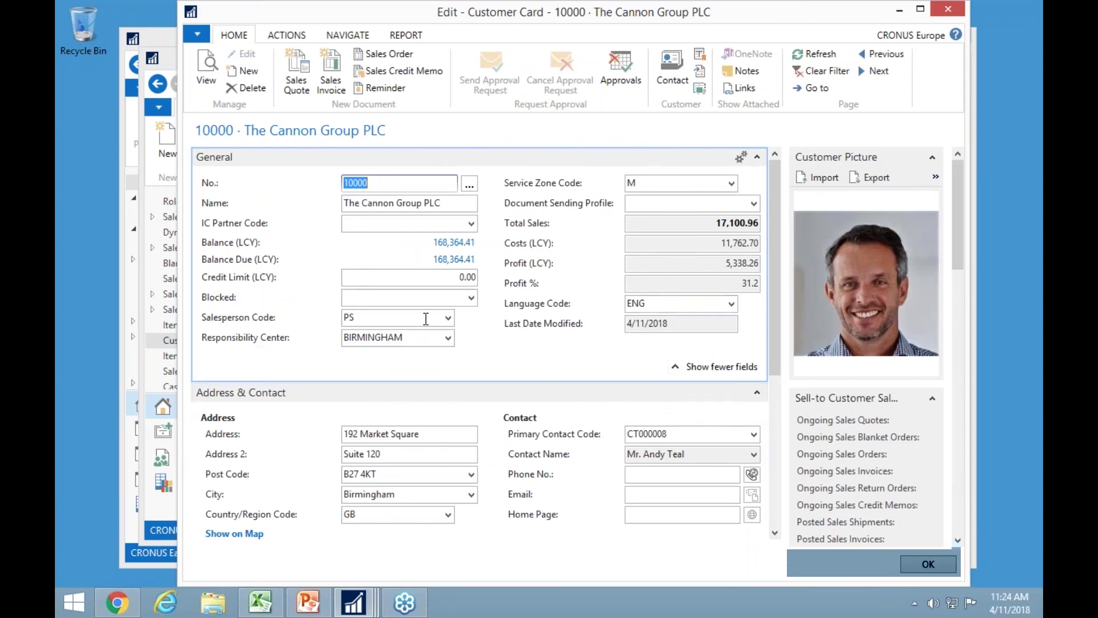
Attempt adding salesperson PER, which is refused, then keep salesperson PS and close the card.
left_click(448, 319)
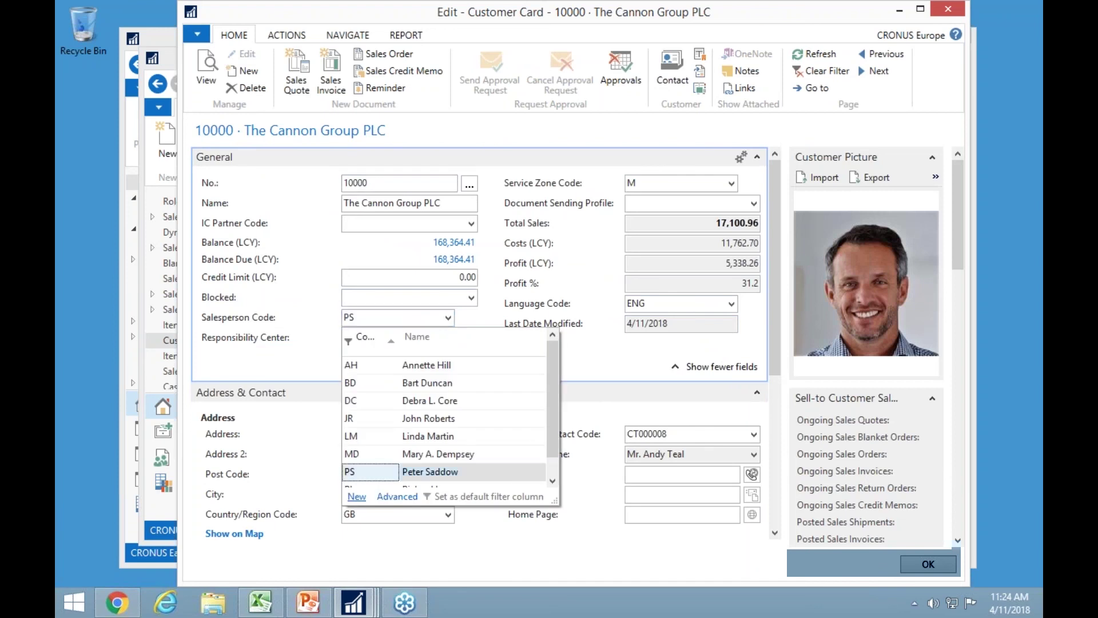
left_click(357, 496)
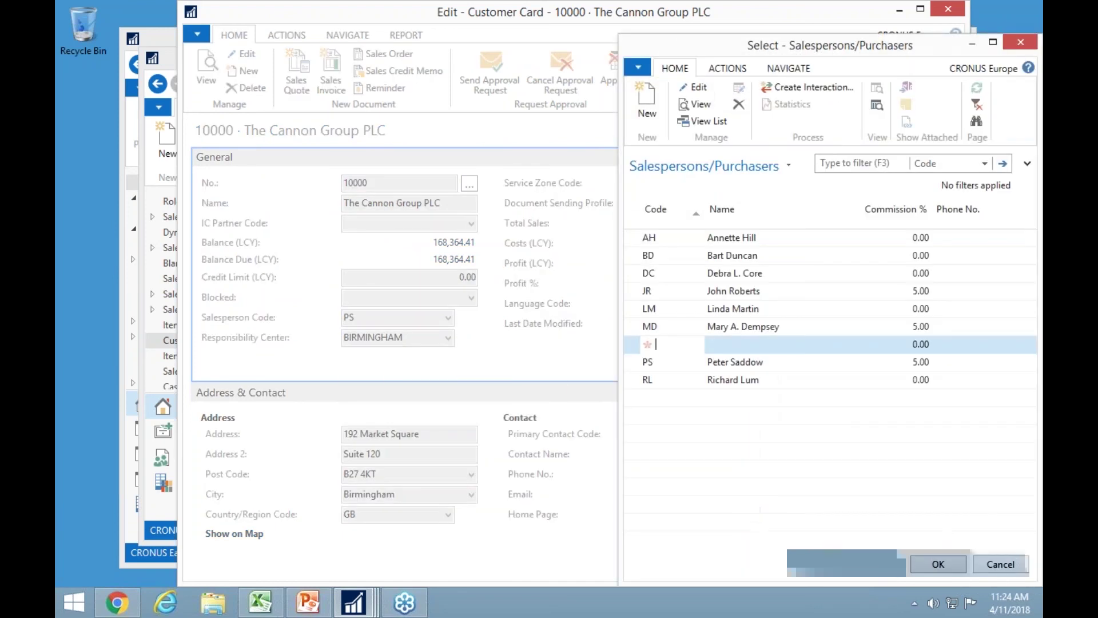
type("per")
key("Tab")
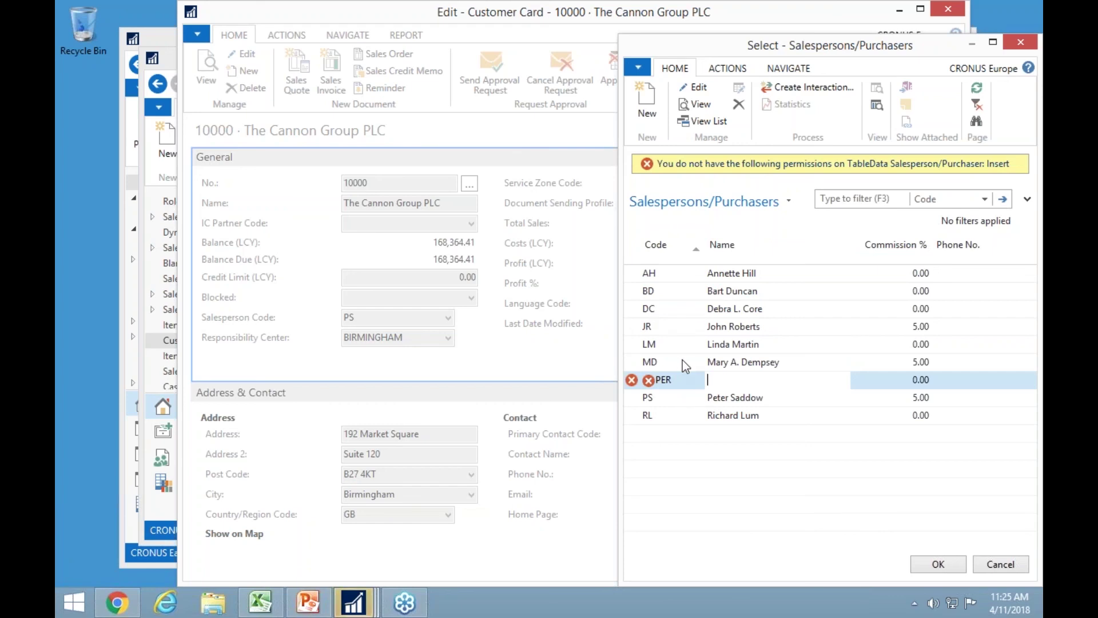
key("Escape")
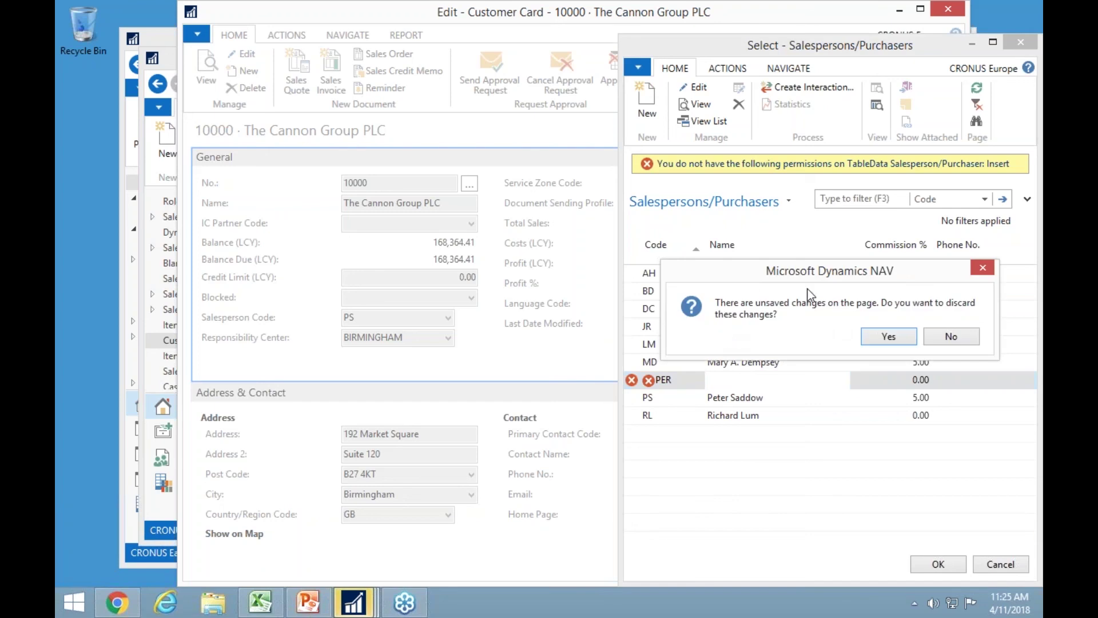
left_click(892, 337)
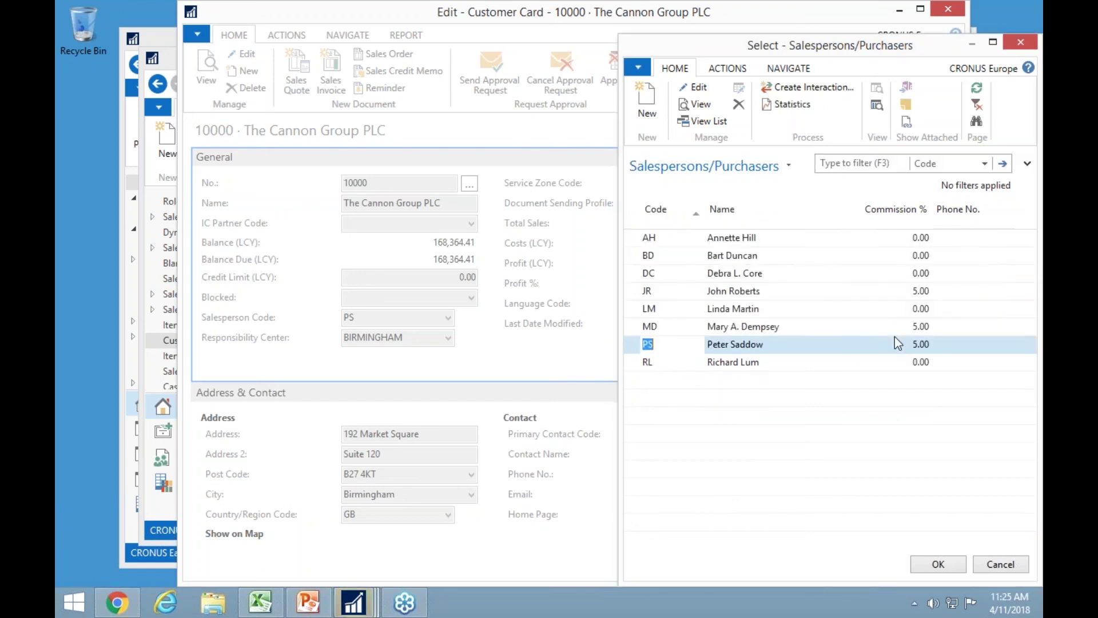
double_click(894, 340)
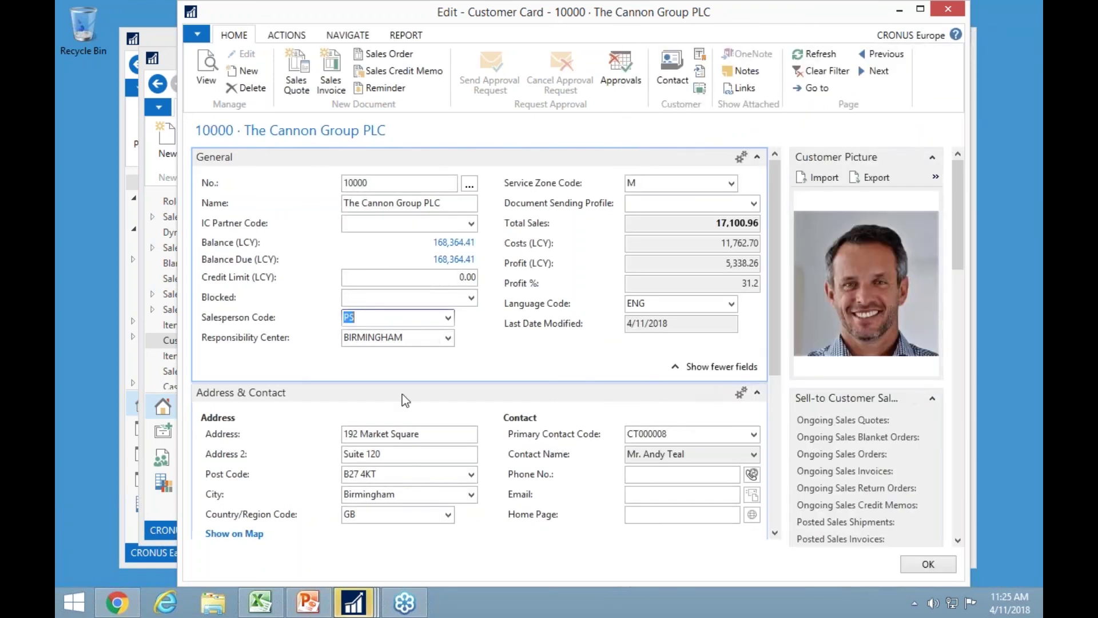
key("Escape")
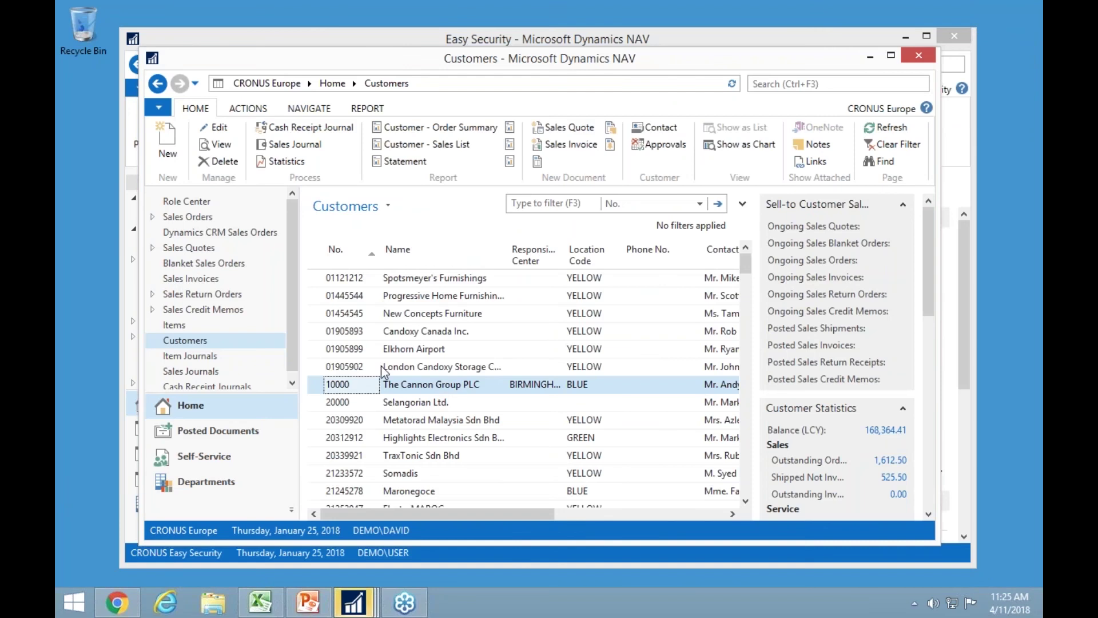
Try Departments, dismiss the missing-permission error, and reconnect via Select Server.
left_click(207, 481)
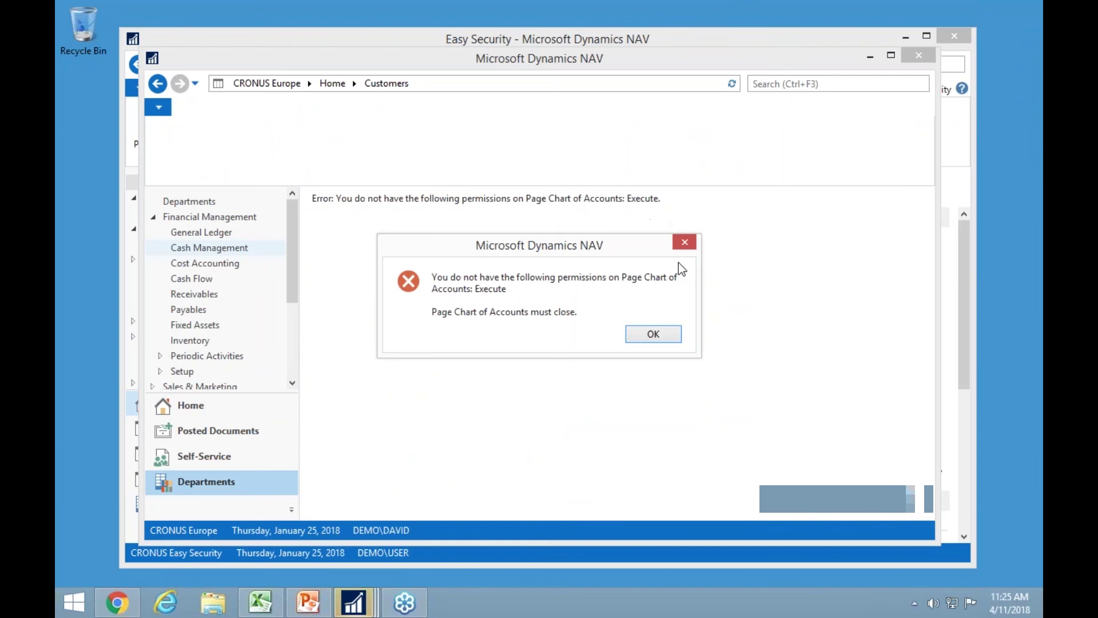
left_click(660, 338)
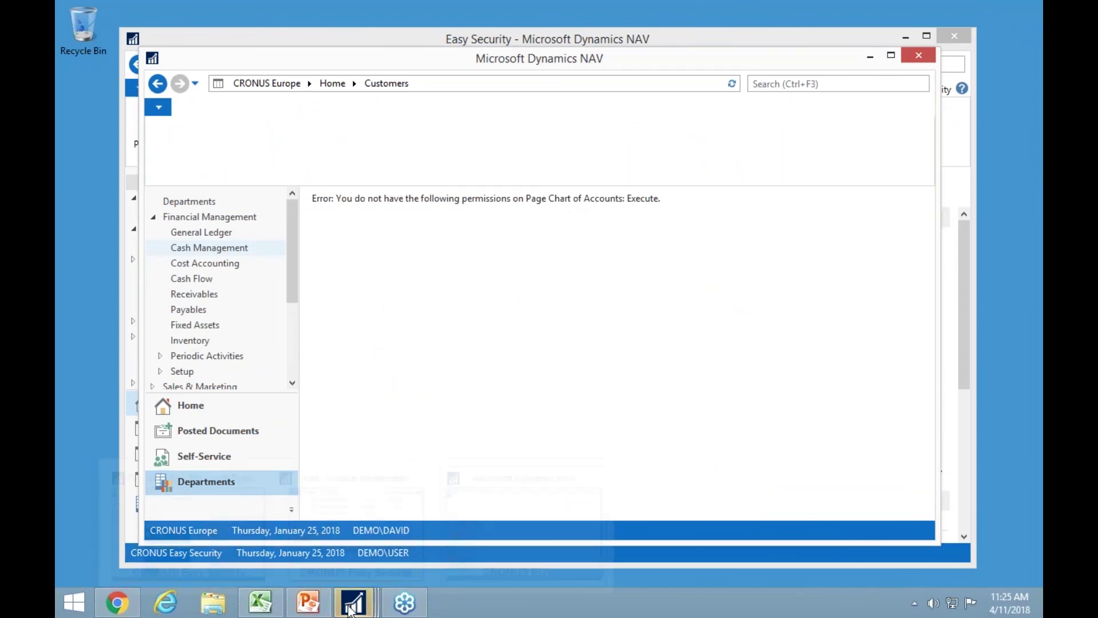
mouse_move(355, 608)
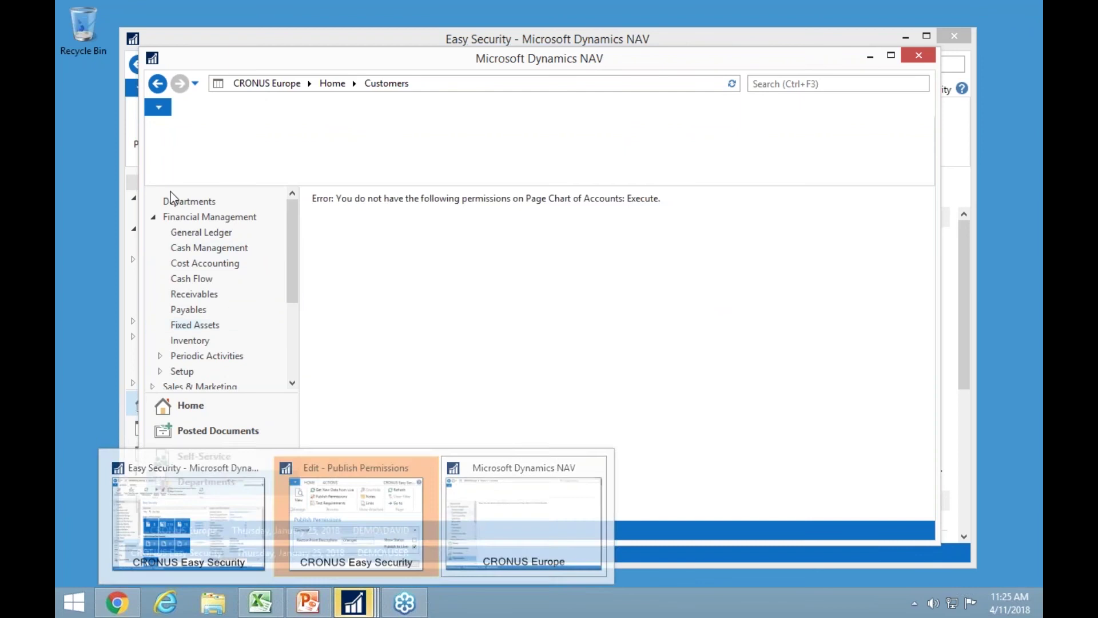
left_click(160, 109)
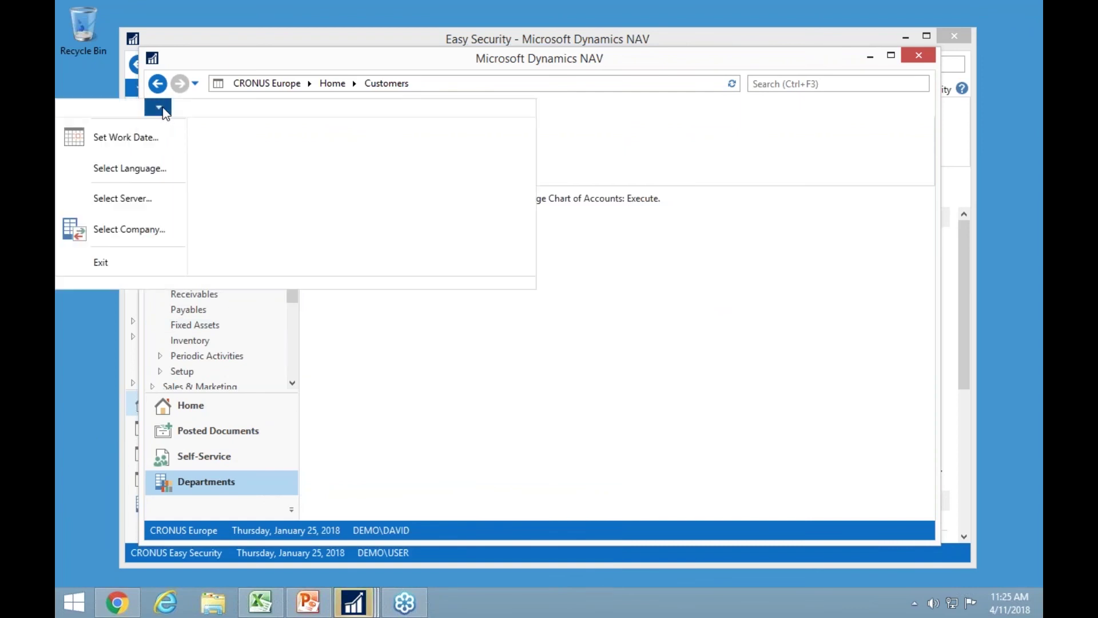
left_click(131, 198)
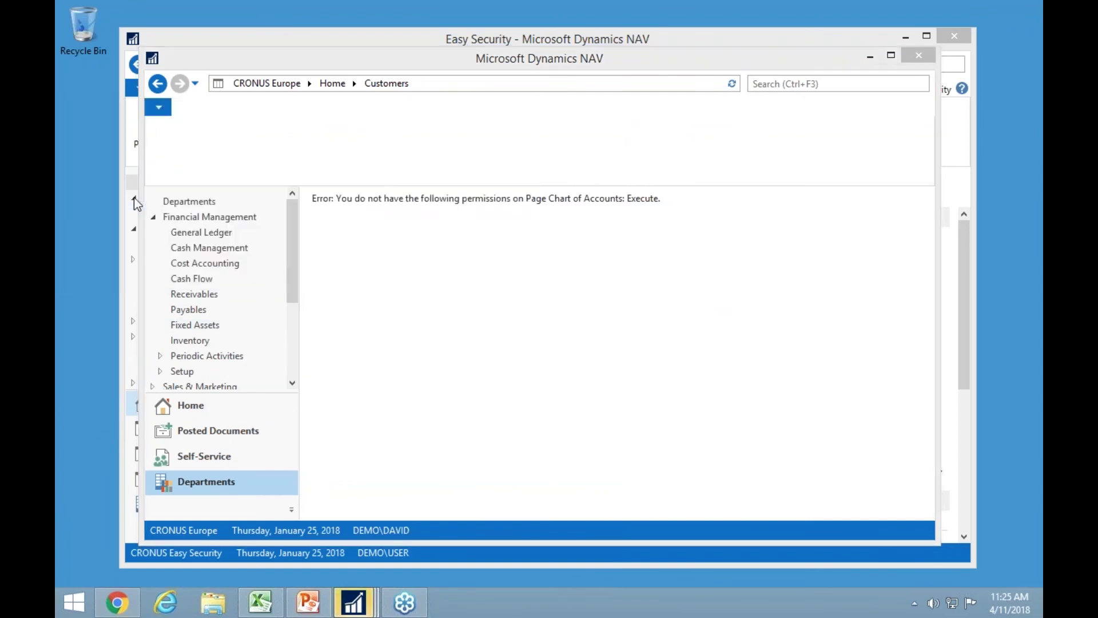
left_click(633, 448)
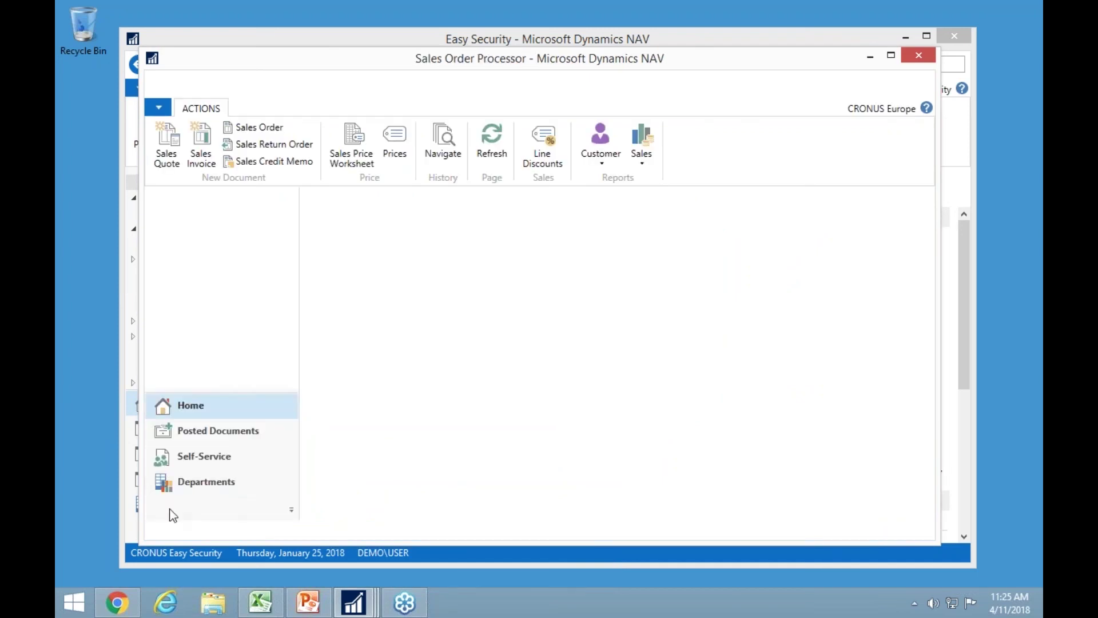
Open Financial Management > General Ledger as the test user, then close that client.
left_click(191, 486)
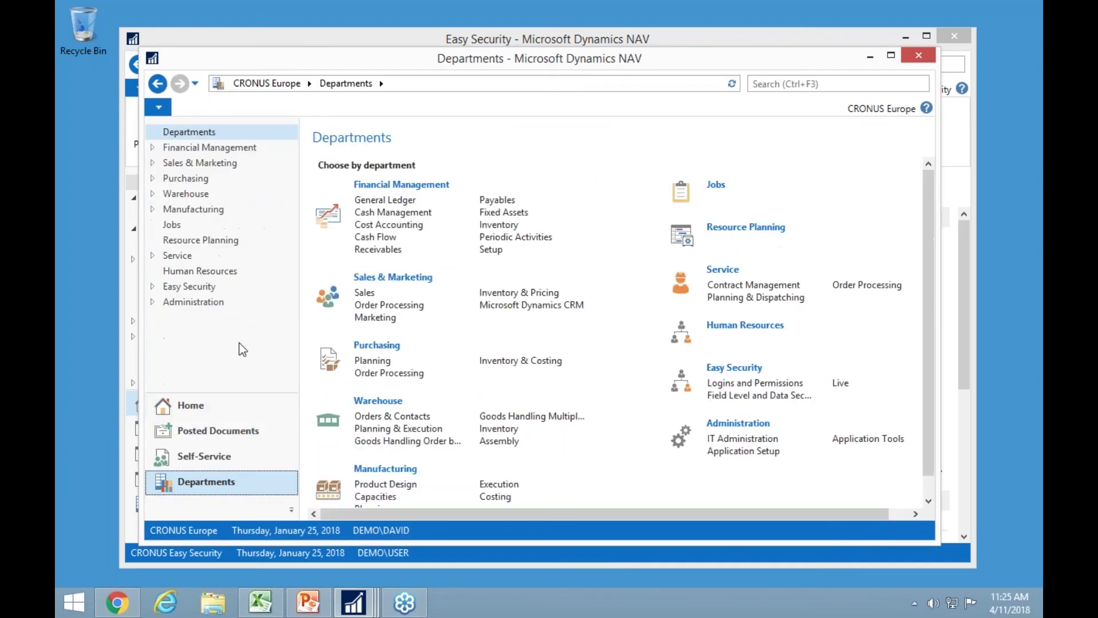
left_click(153, 147)
left_click(215, 159)
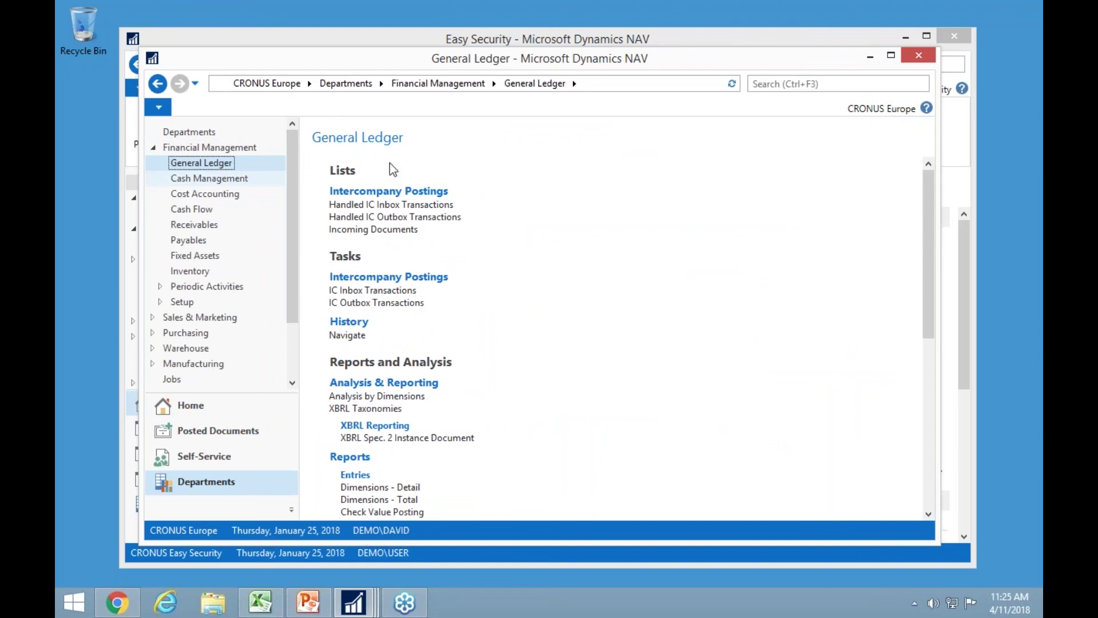
left_click(919, 56)
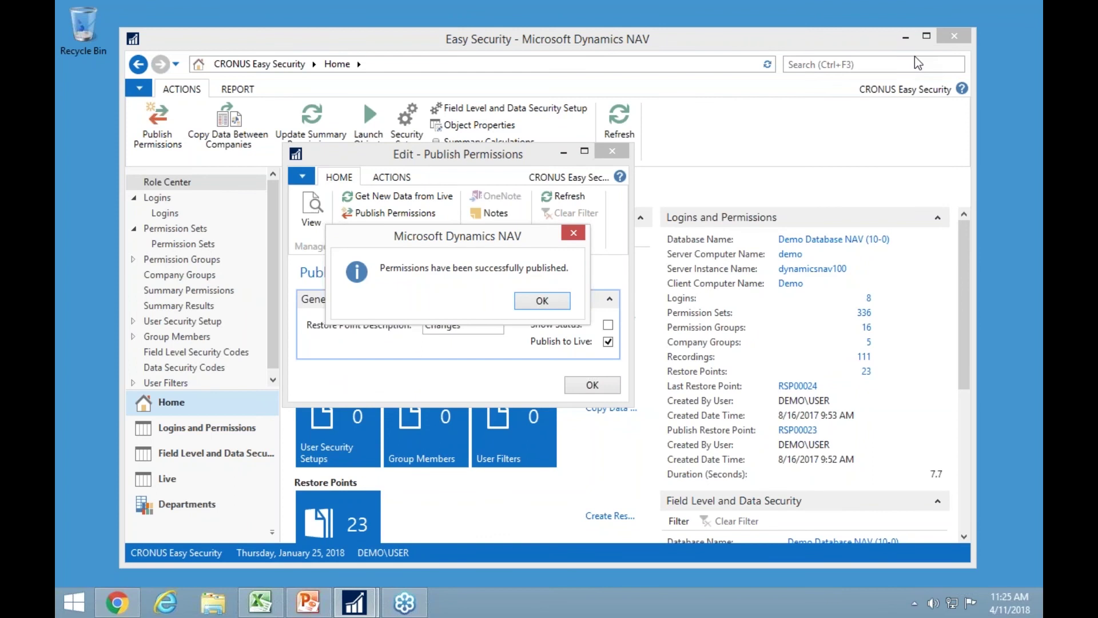
Acknowledge the published permissions, view customer 10000's card, then return to the Easy Security home page.
left_click(543, 301)
left_click(592, 385)
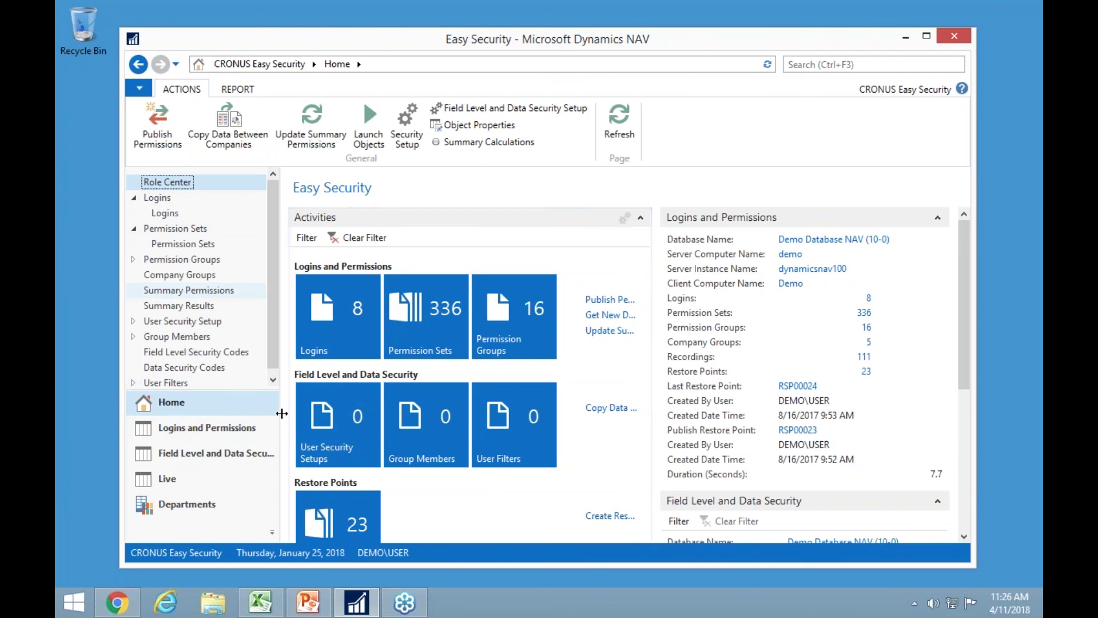
left_click(198, 505)
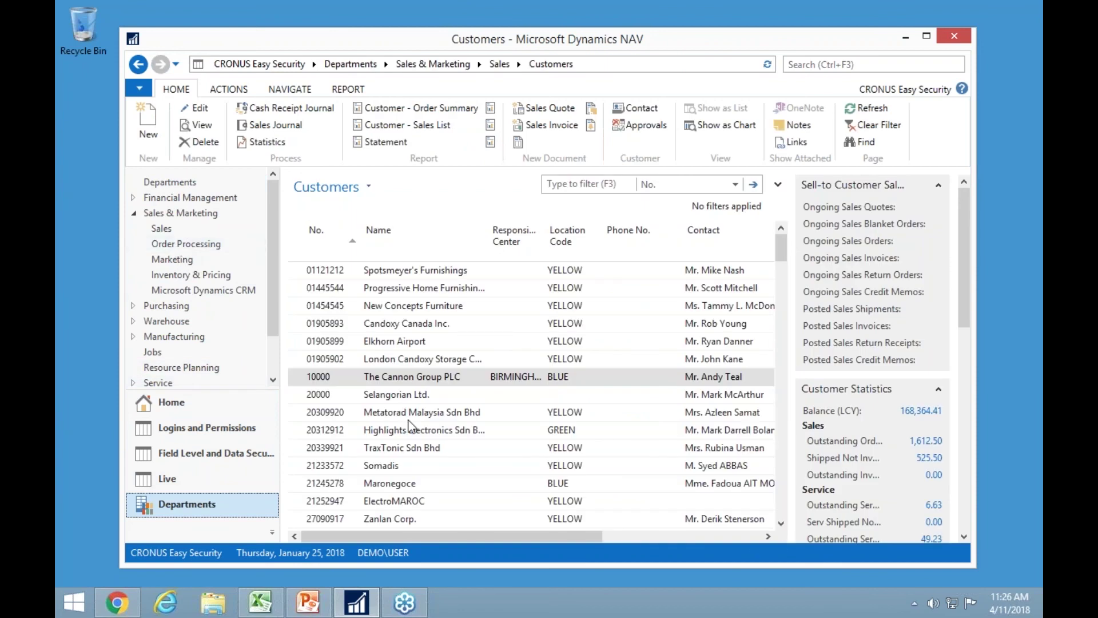
double_click(413, 377)
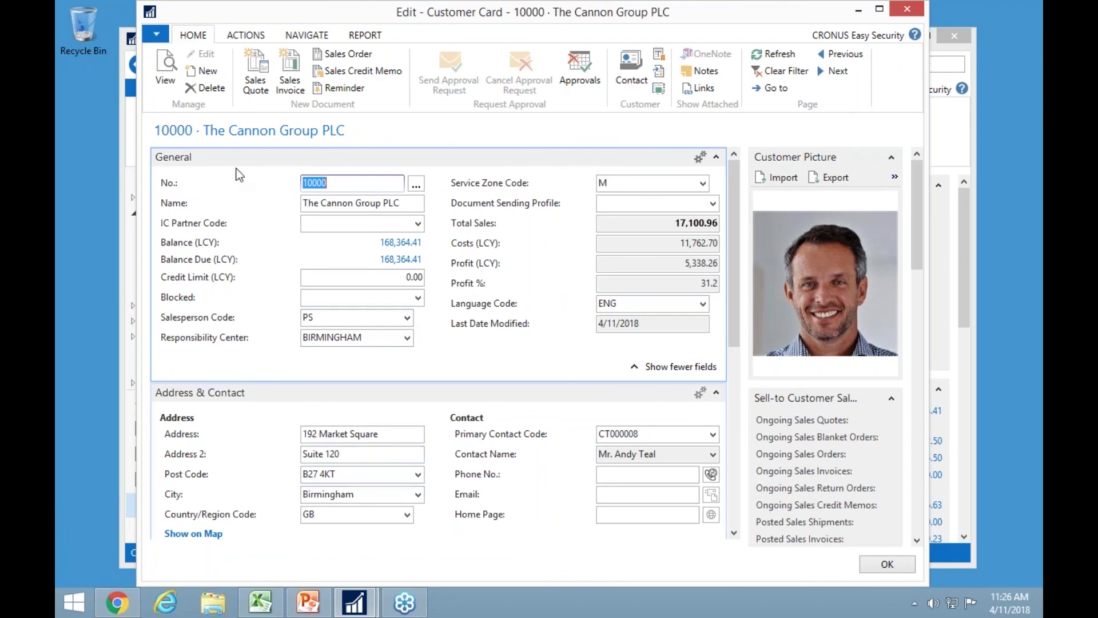
key("Escape")
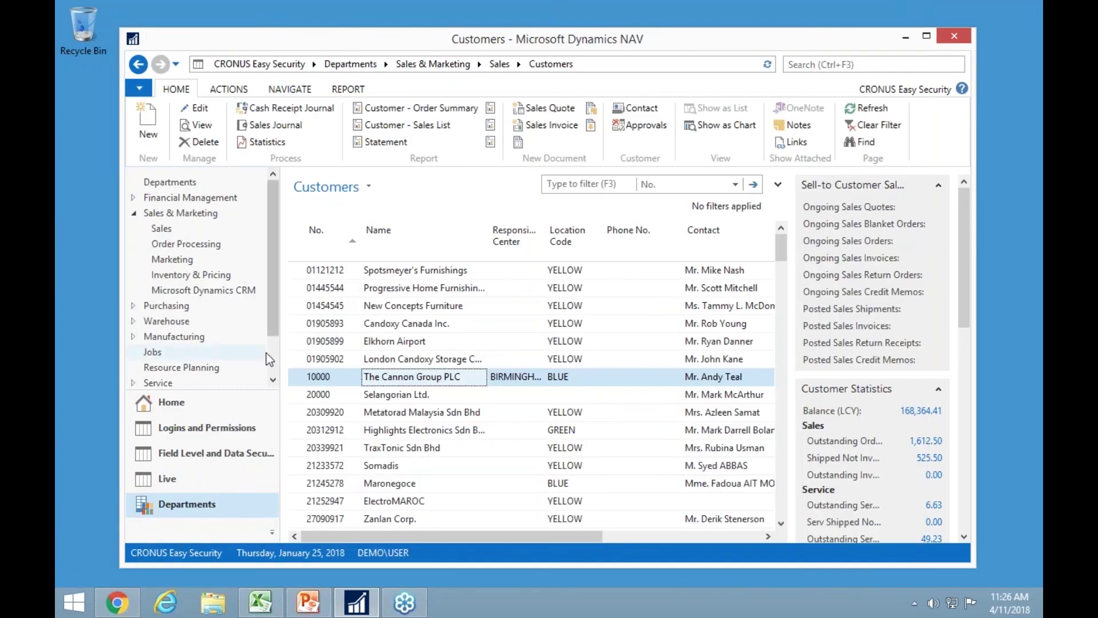
left_click(174, 409)
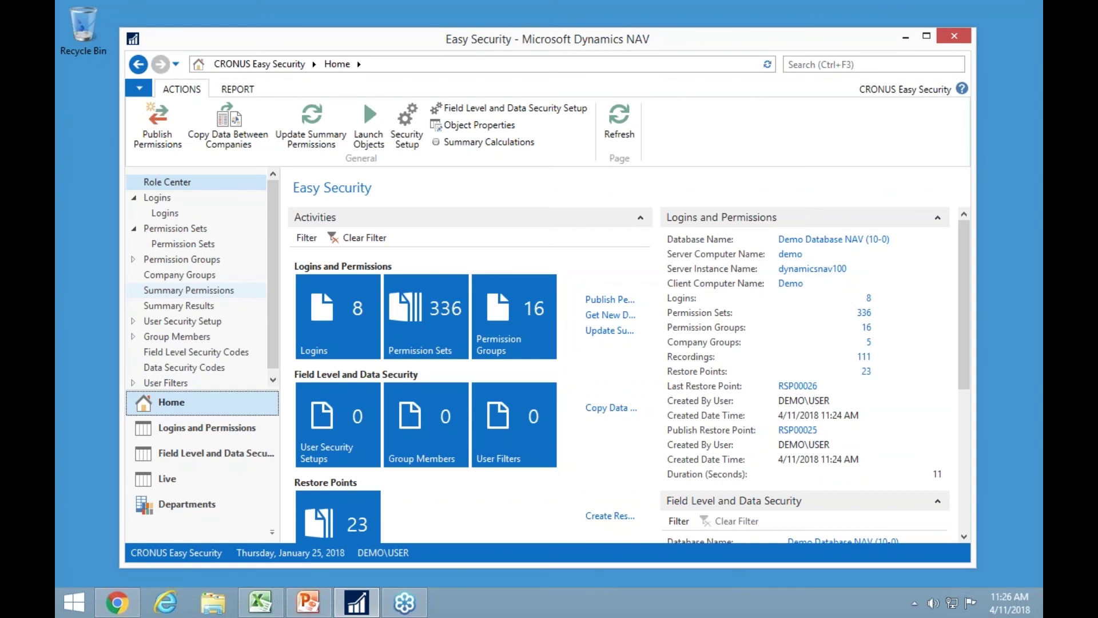
Add a new User Security Setup line for Source Table 18 (Customer).
left_click(186, 324)
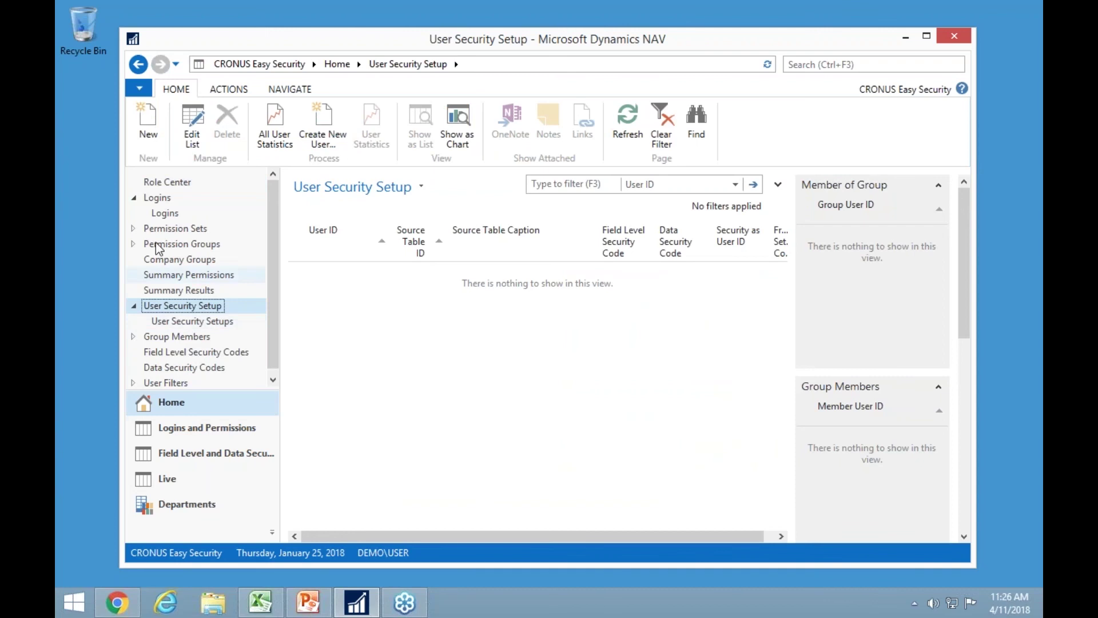
left_click(160, 132)
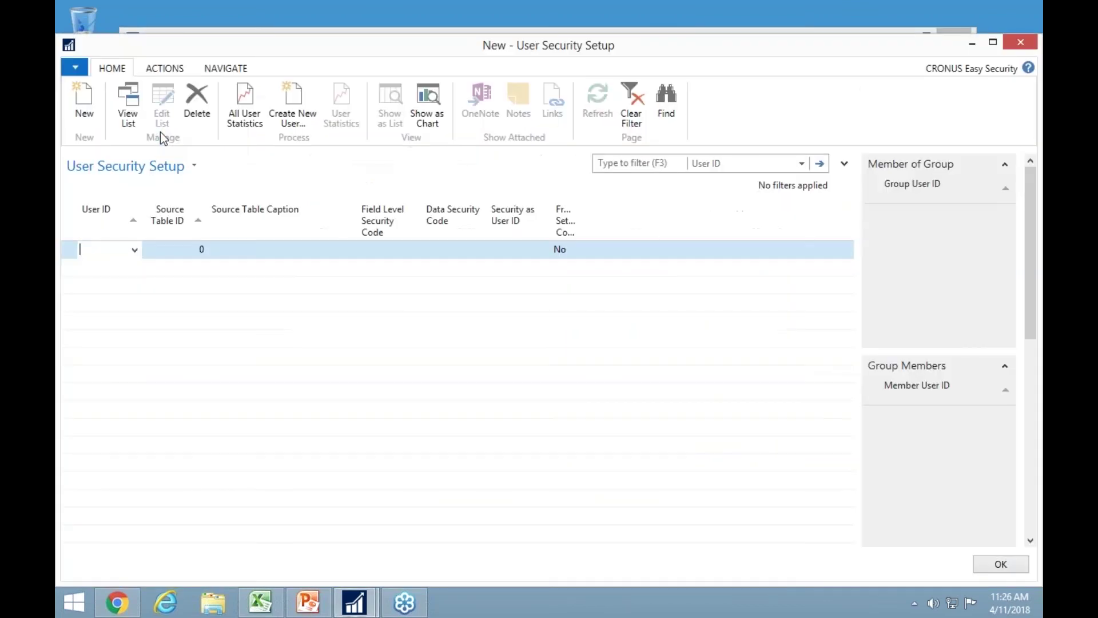
key("Tab")
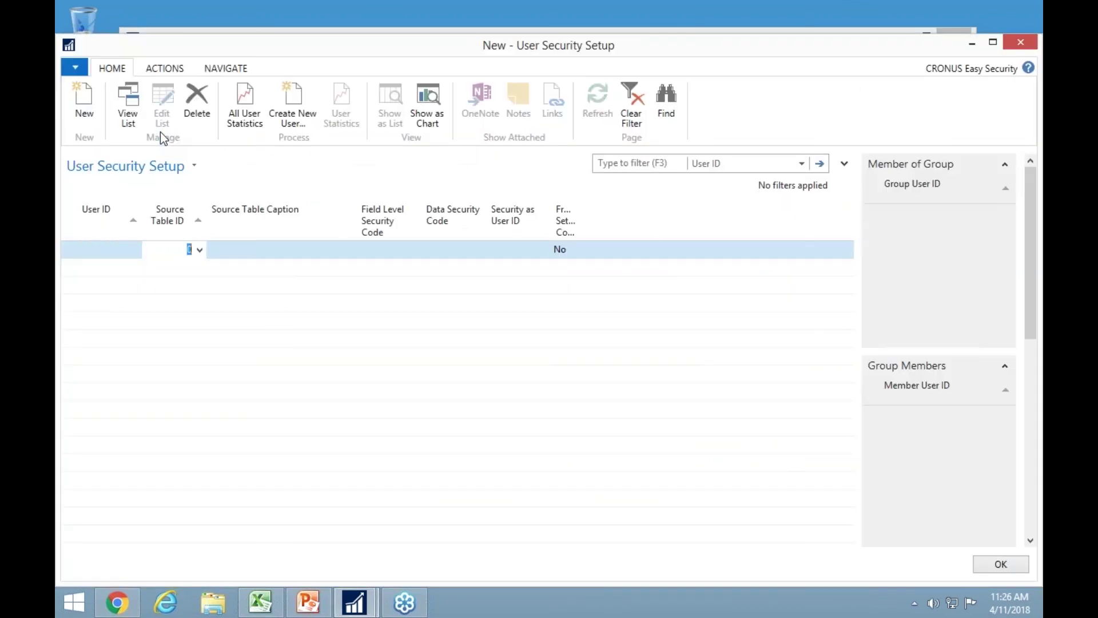
type("18")
key("Tab")
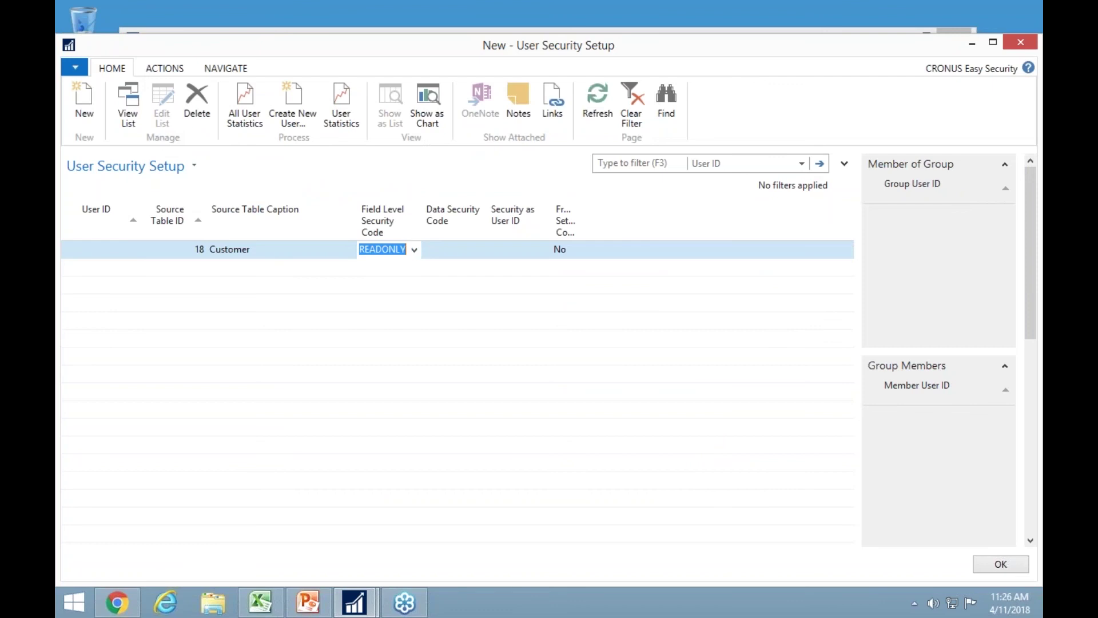
key("Down")
key("Up")
Check The Cannon Group PLC's card and its action menus in view mode, then return to setup.
key("alt+Tab")
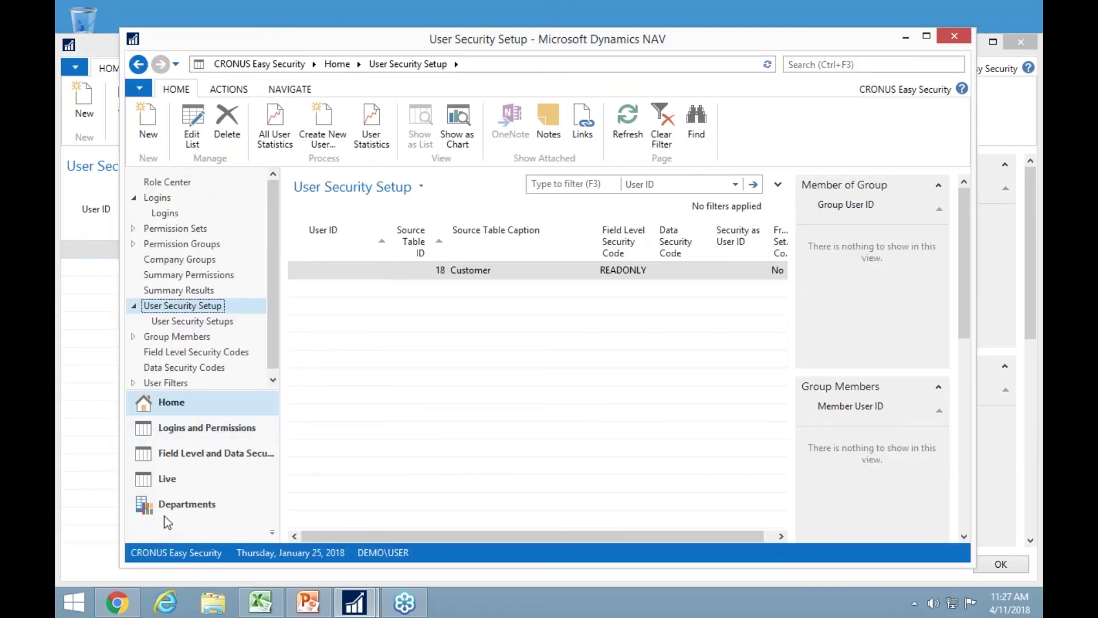
left_click(183, 505)
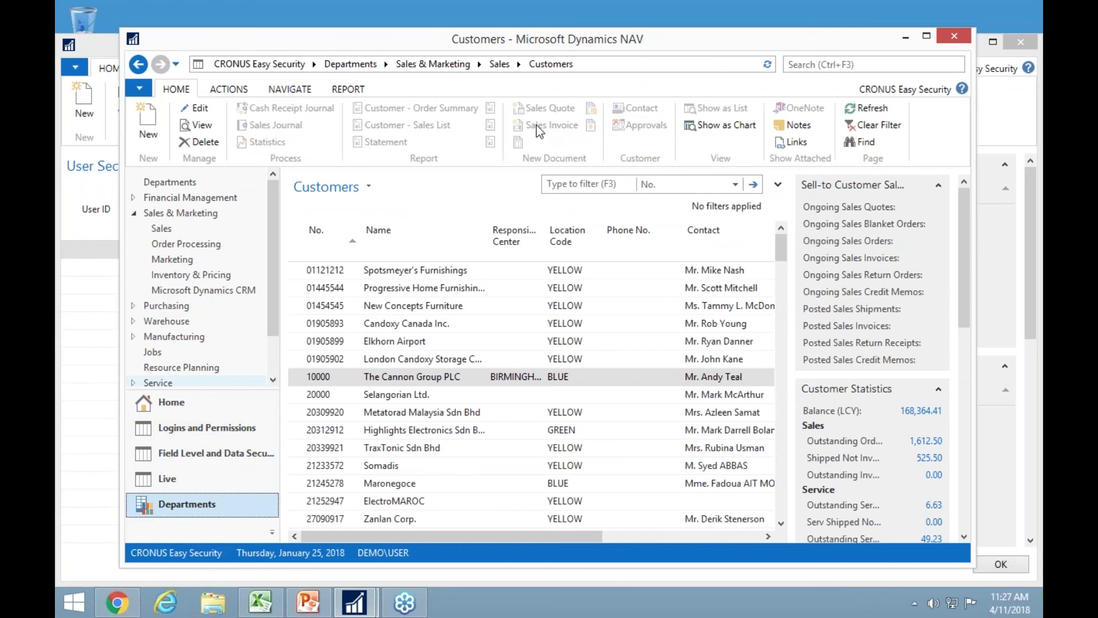
left_click(345, 377)
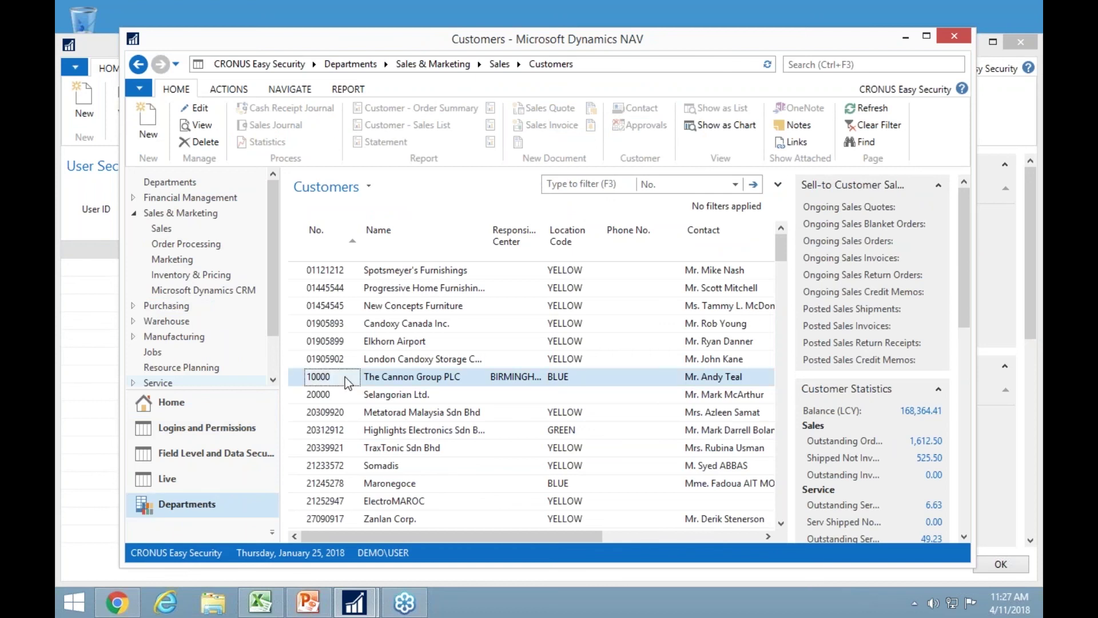
double_click(345, 376)
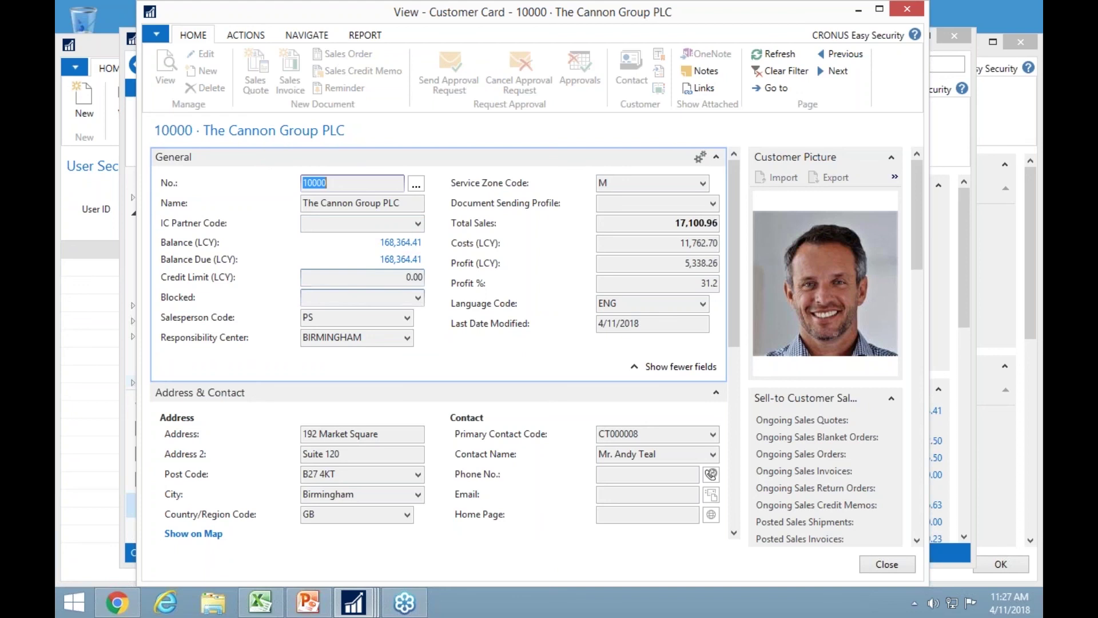
left_click(249, 38)
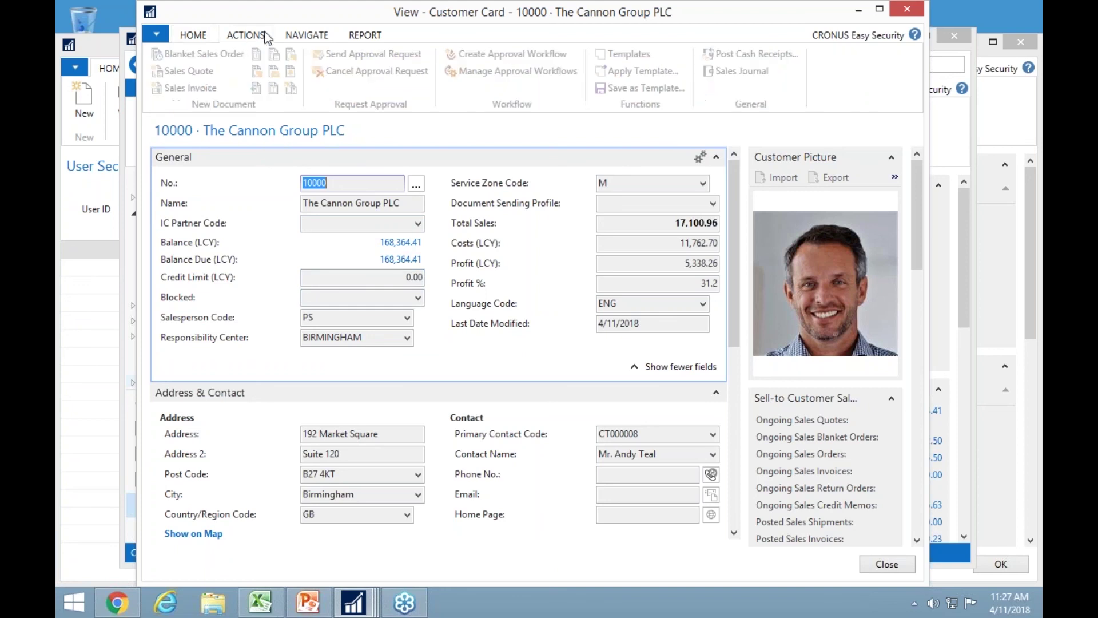
left_click(305, 38)
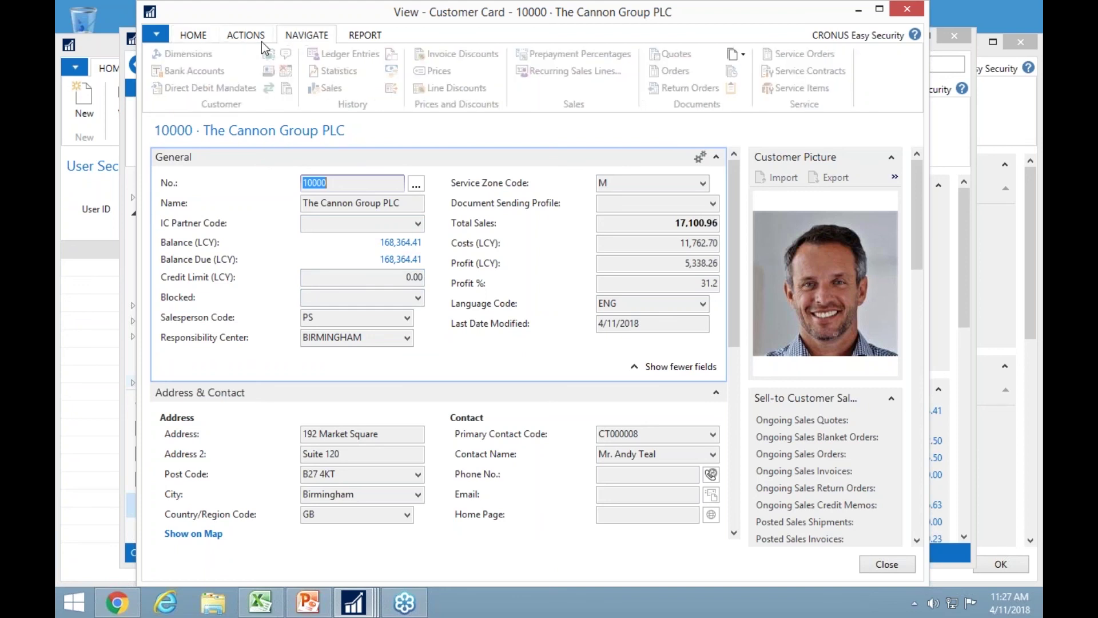
left_click(195, 36)
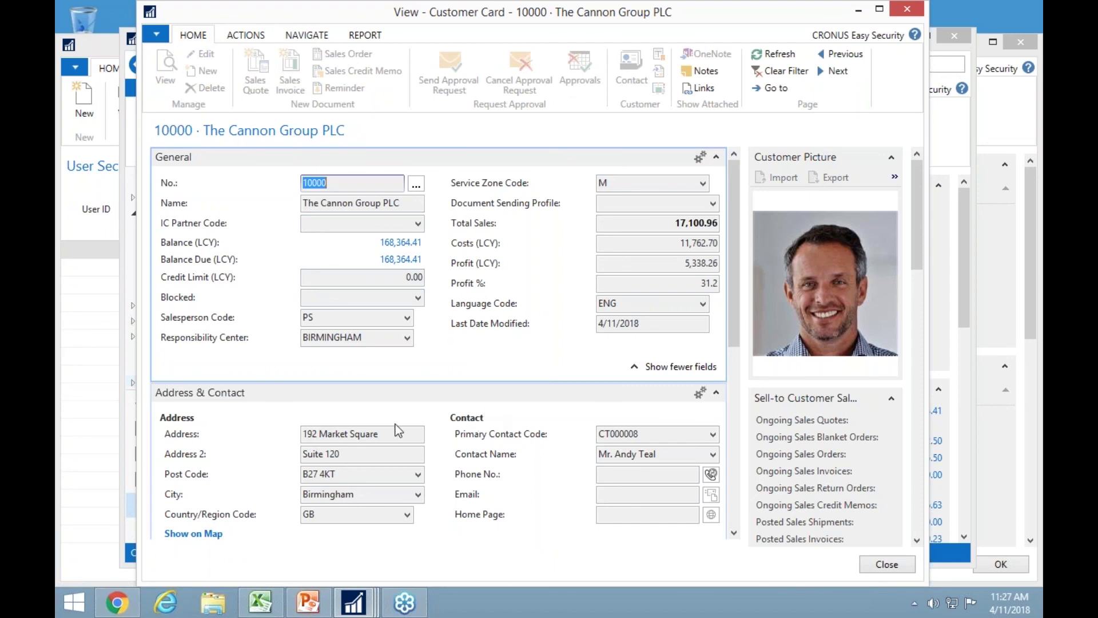
key("Escape")
left_click(77, 267)
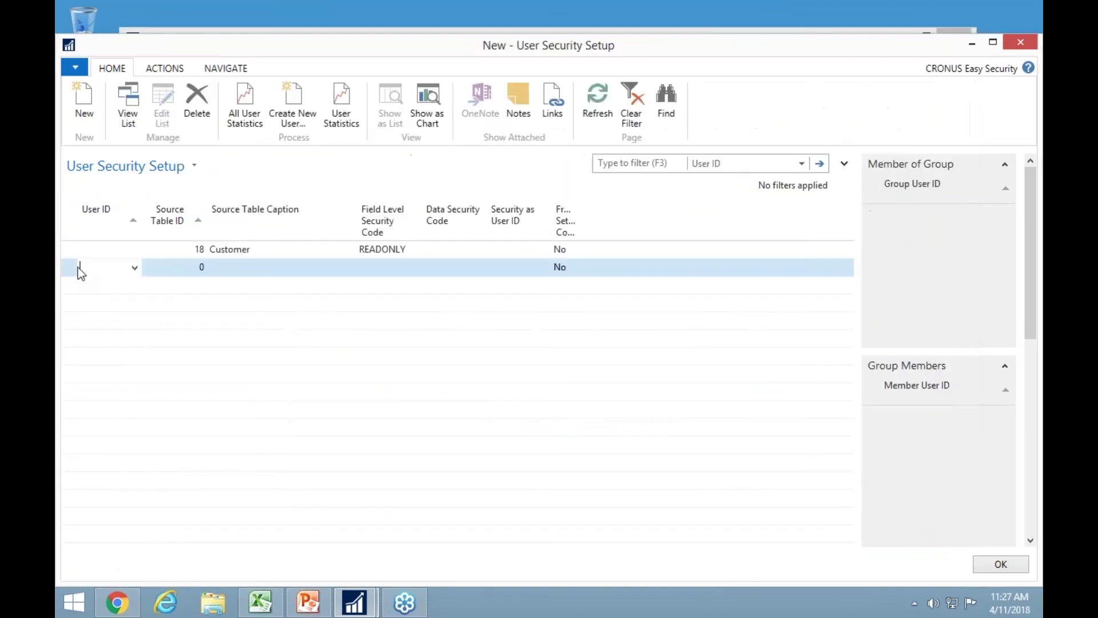
Set the new line to user DEMO\USER and table 18, clearing the READONLY code.
left_click(135, 268)
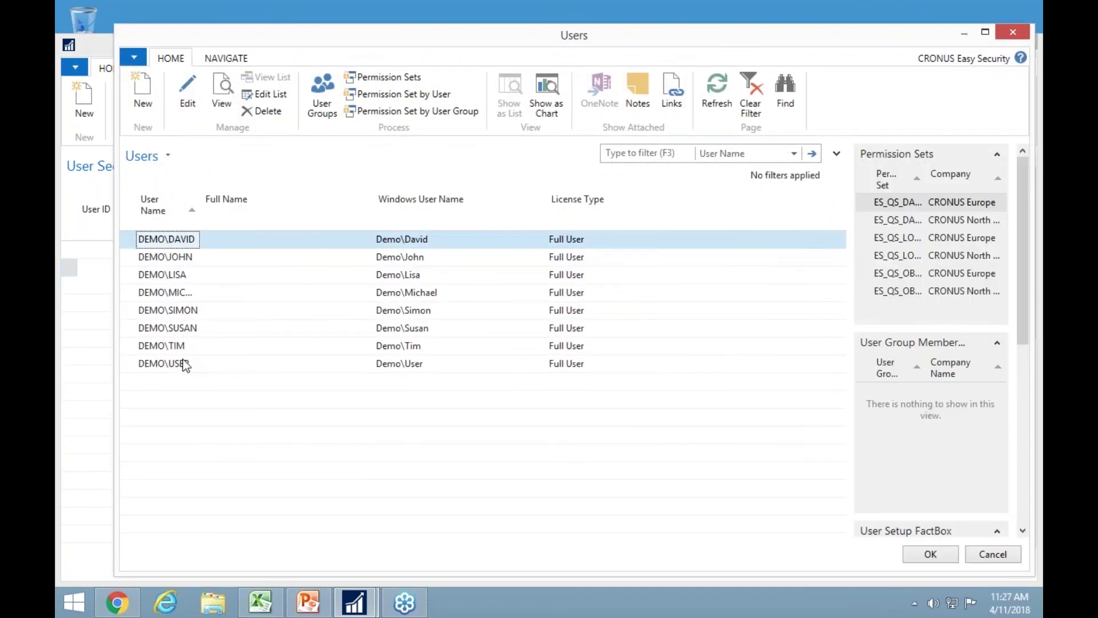
double_click(175, 362)
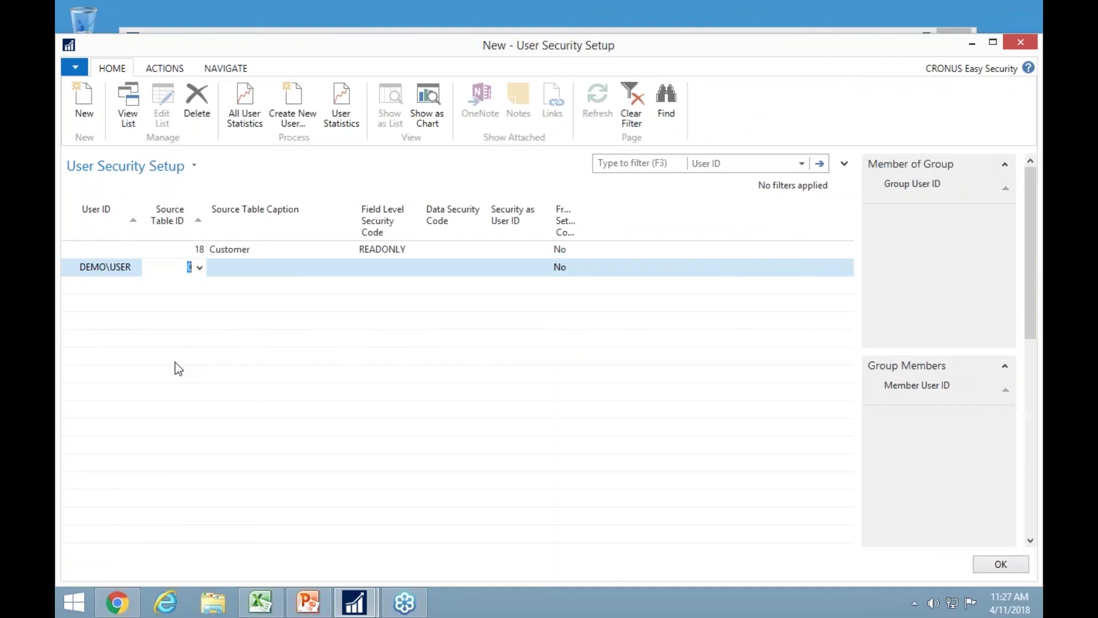
type("18")
key("Tab")
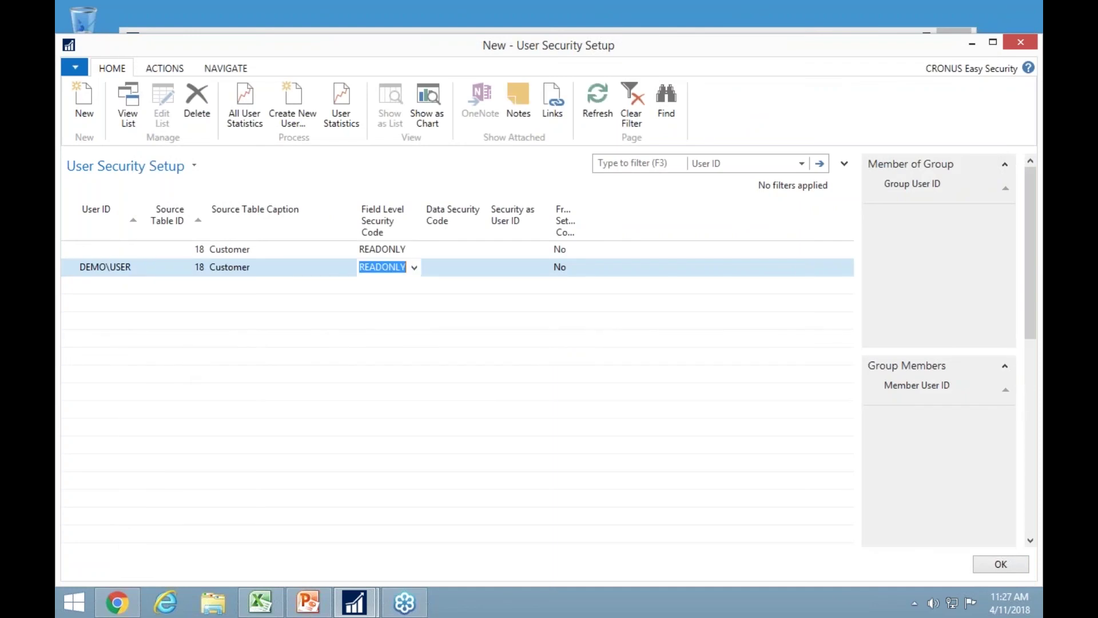
key("Delete")
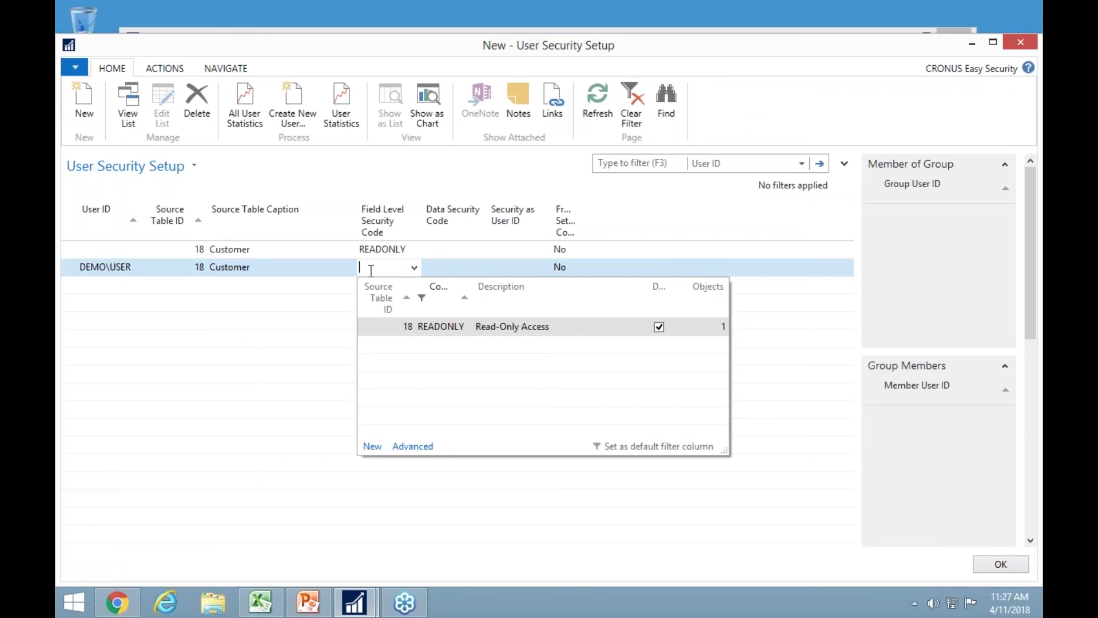
Create Customer field-level security code ADDRESS, copying the default permissions.
left_click(371, 446)
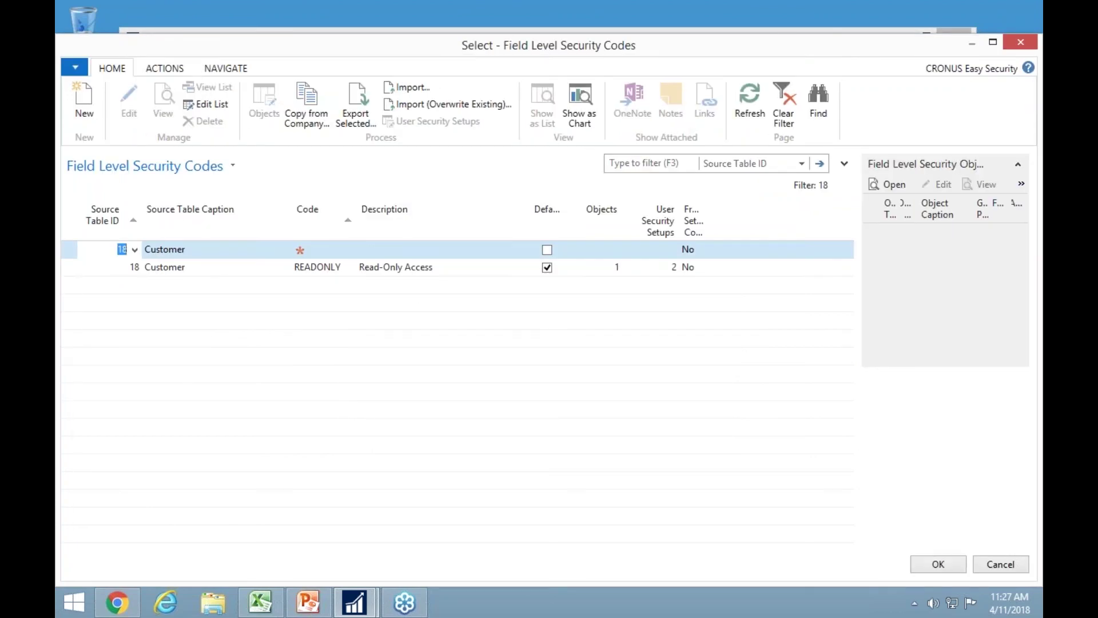
key("Tab")
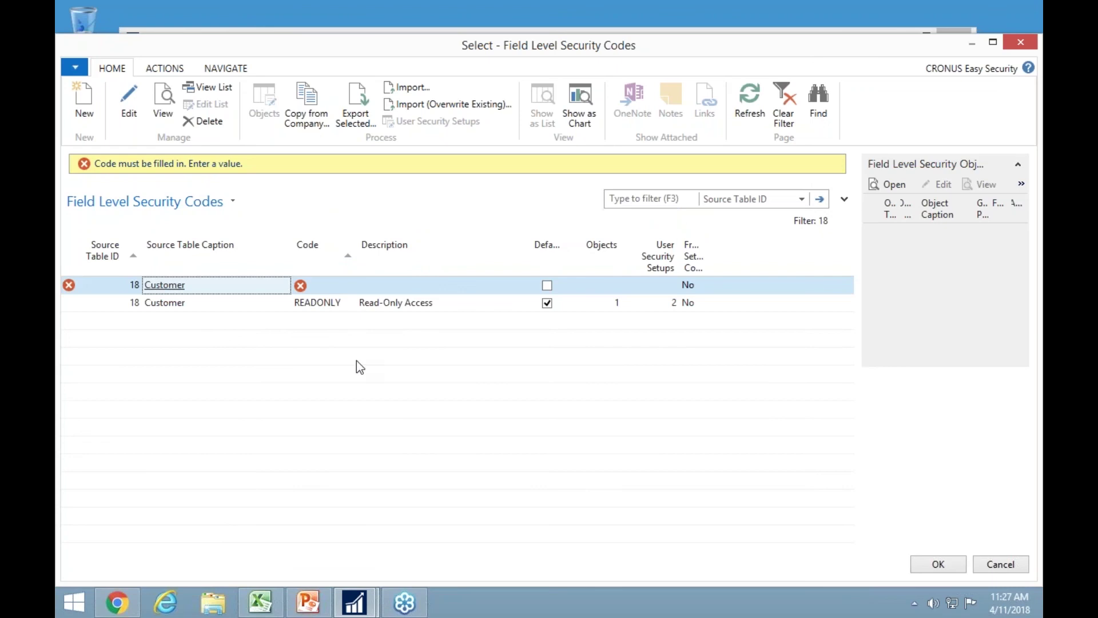
left_click(329, 286)
type("ad")
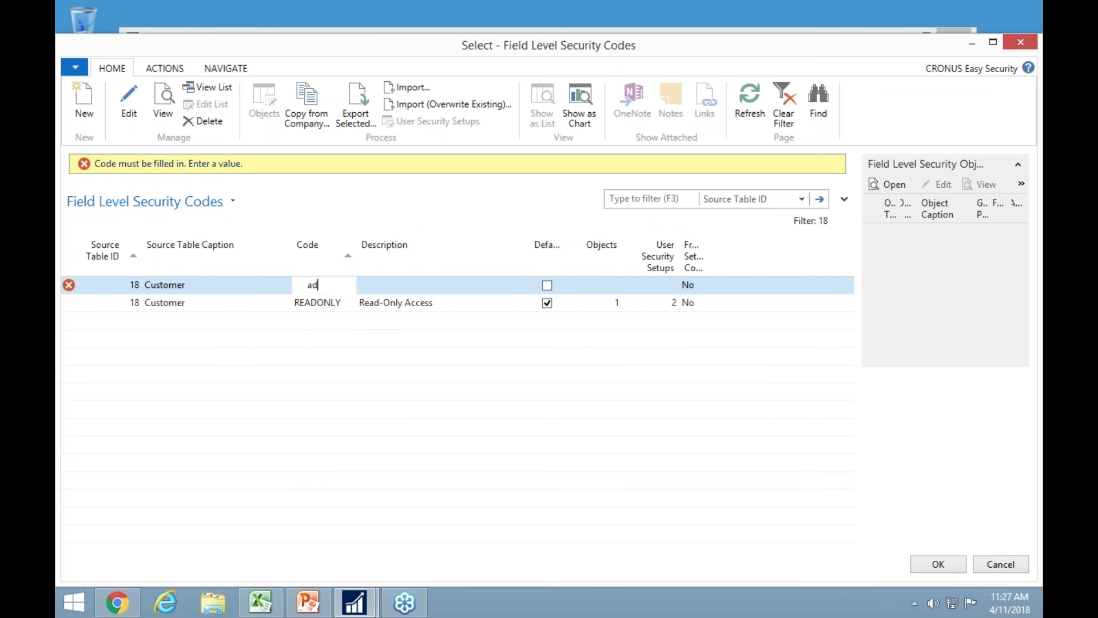
type("dress")
key("Tab")
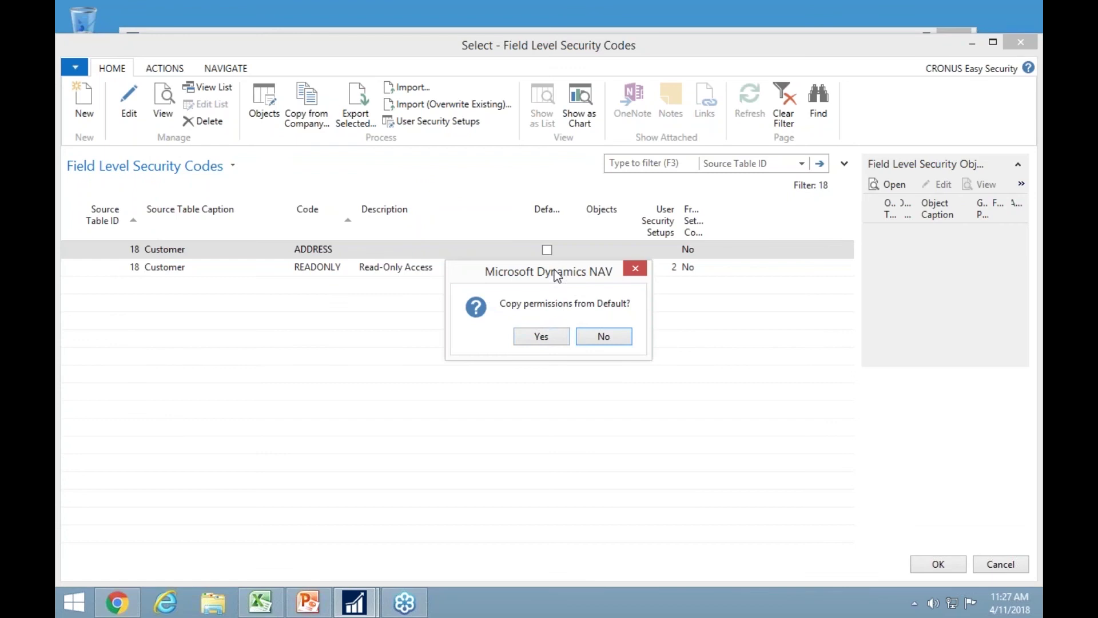
left_click_drag(551, 275, 523, 313)
left_click(518, 373)
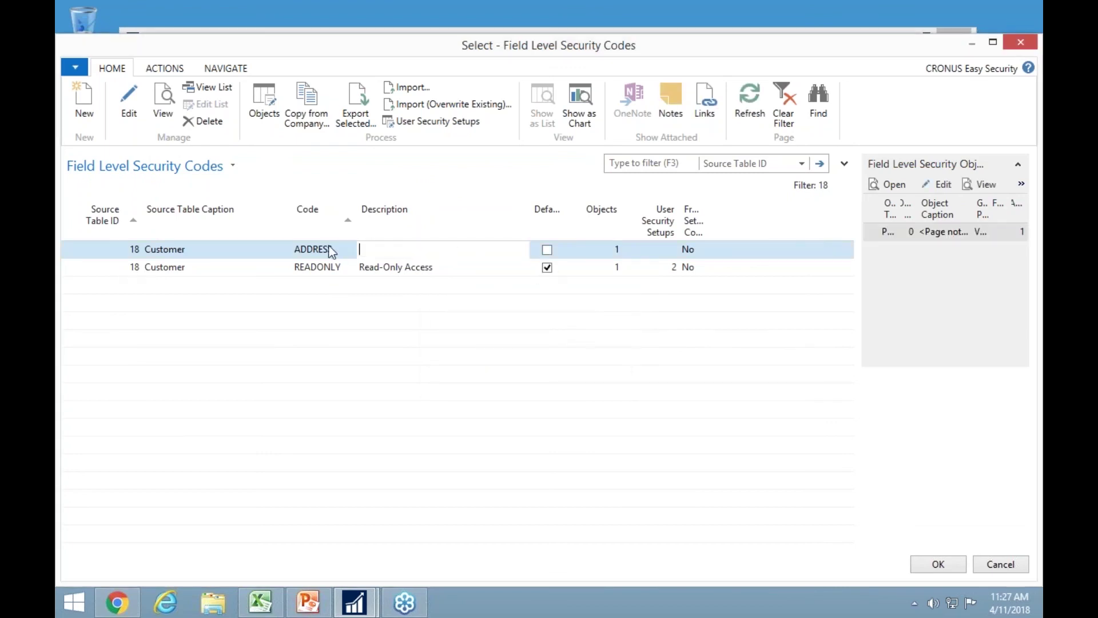
left_click(272, 112)
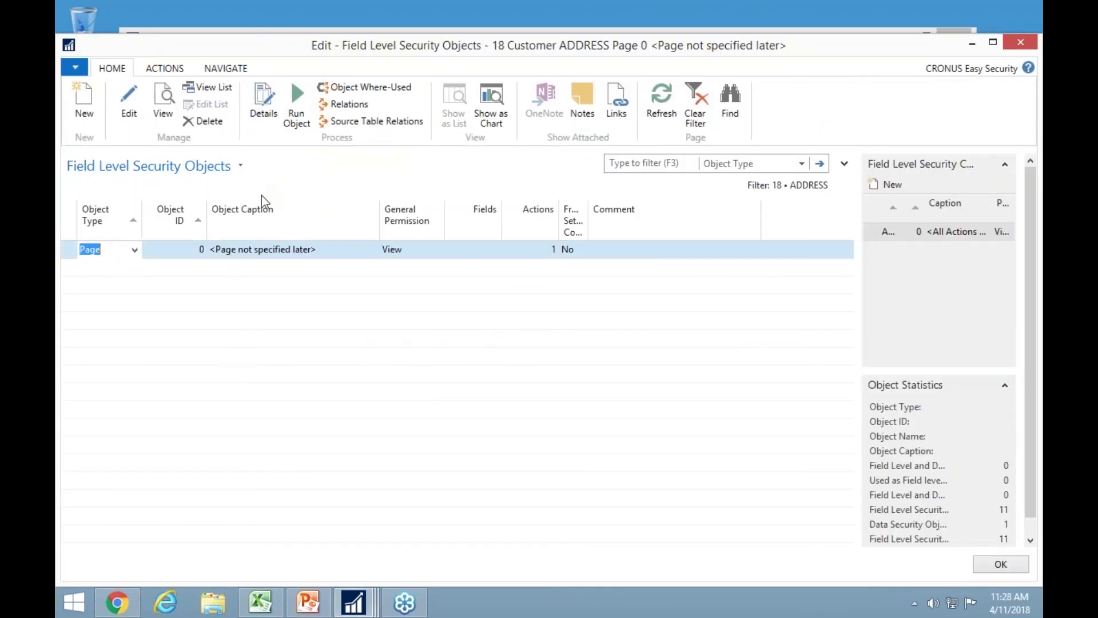
Review the existing page line's details and add Page 21 Customer Card to ADDRESS.
left_click(262, 107)
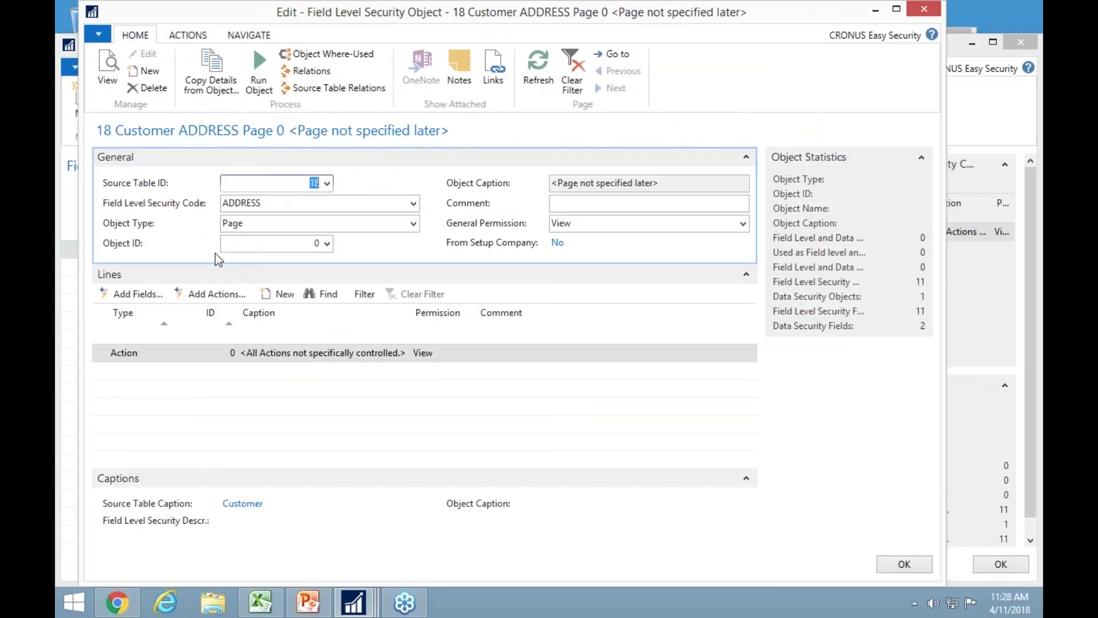
key("Escape")
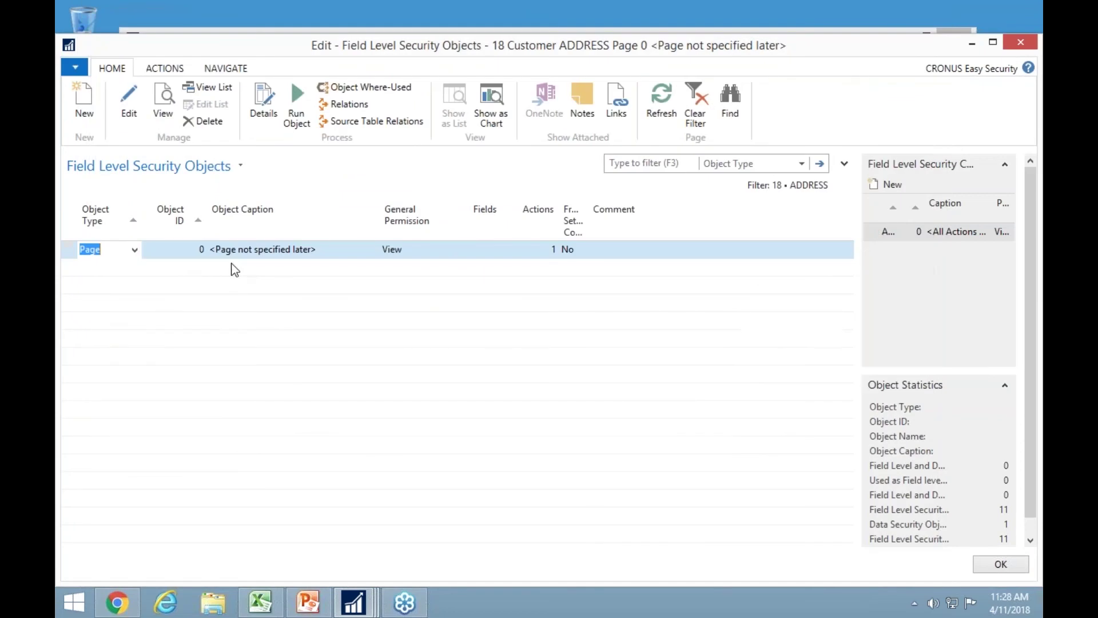
left_click(201, 270)
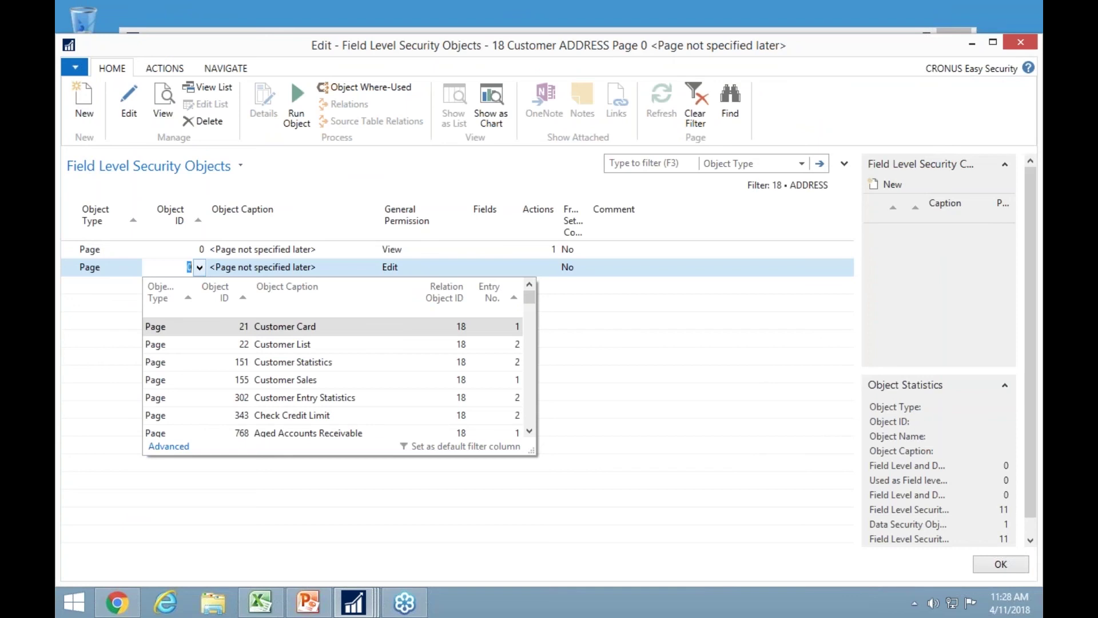
left_click(286, 330)
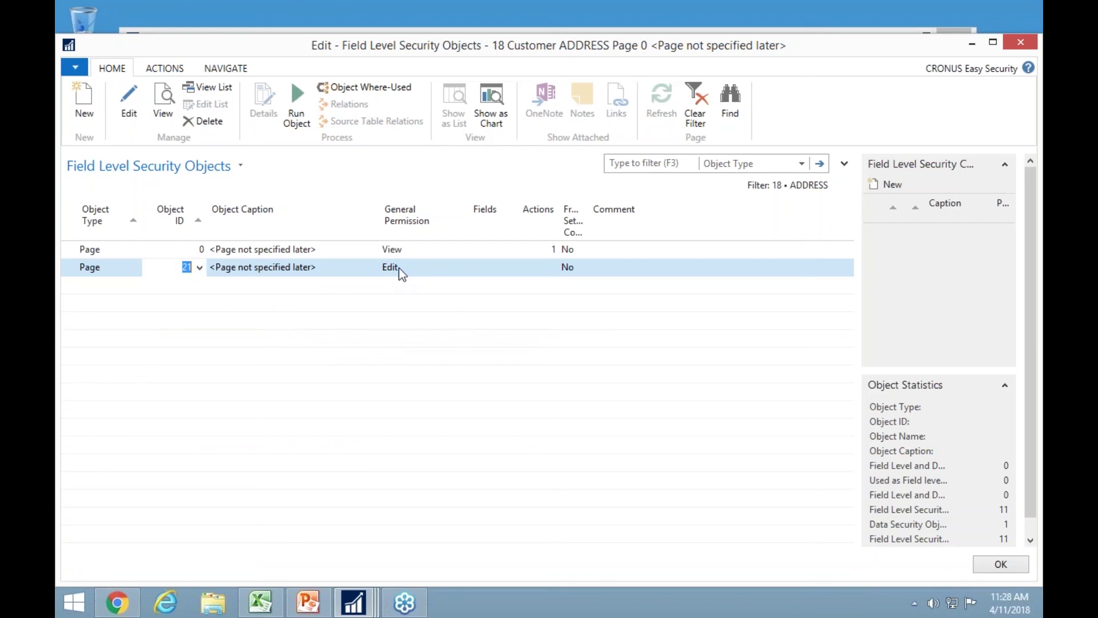
Add Page 151 Customer Statistics with Hide permission, then open Customer Card's details.
left_click(199, 290)
left_click(199, 290)
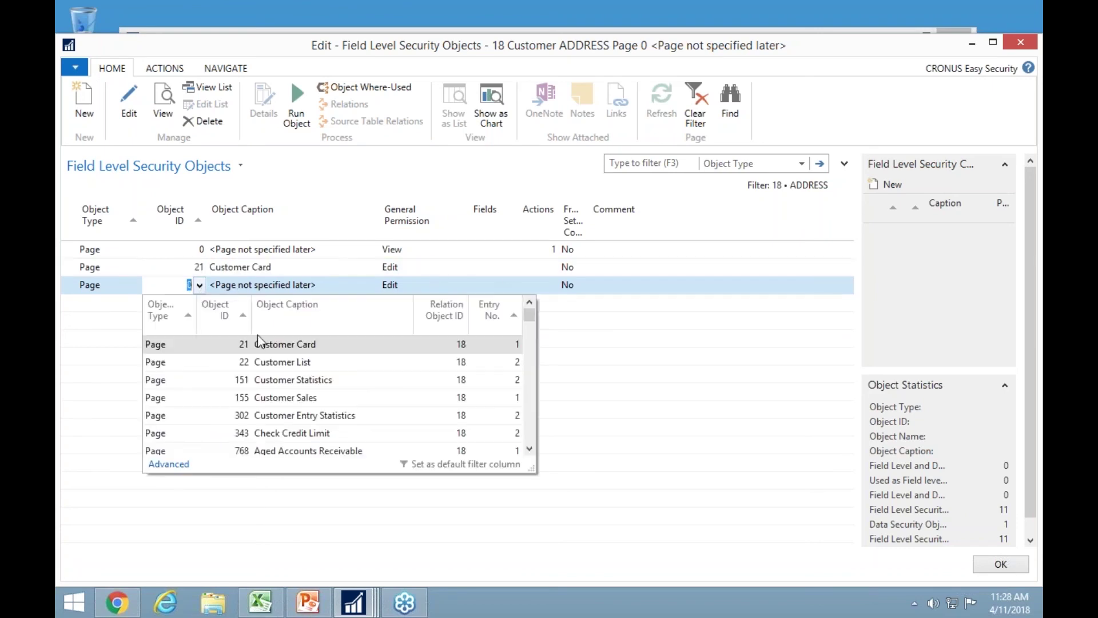
left_click(283, 380)
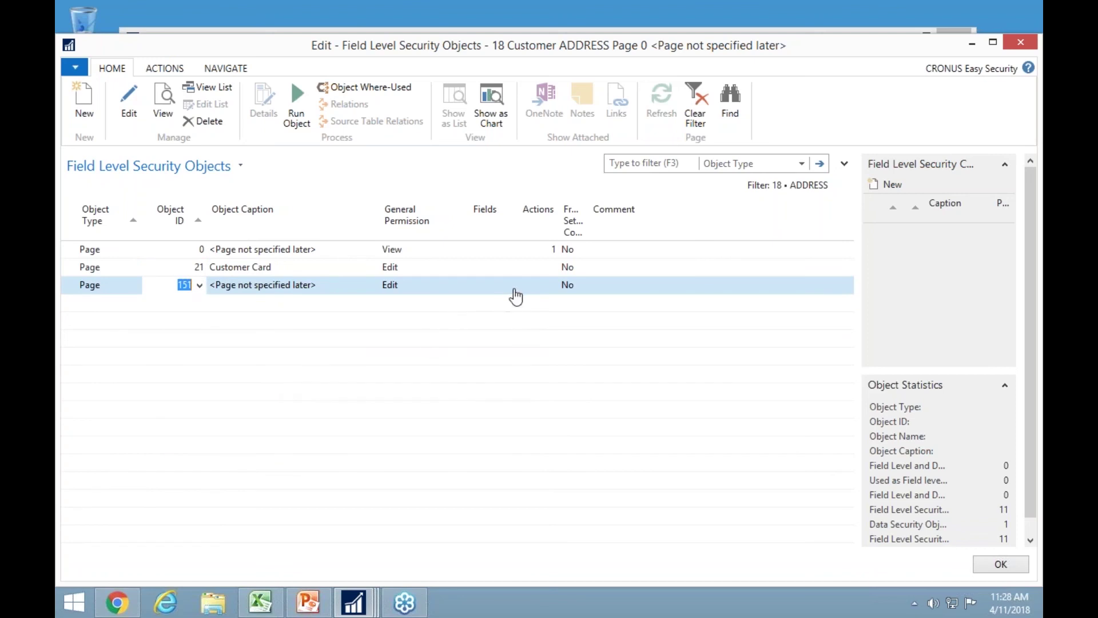
left_click(423, 285)
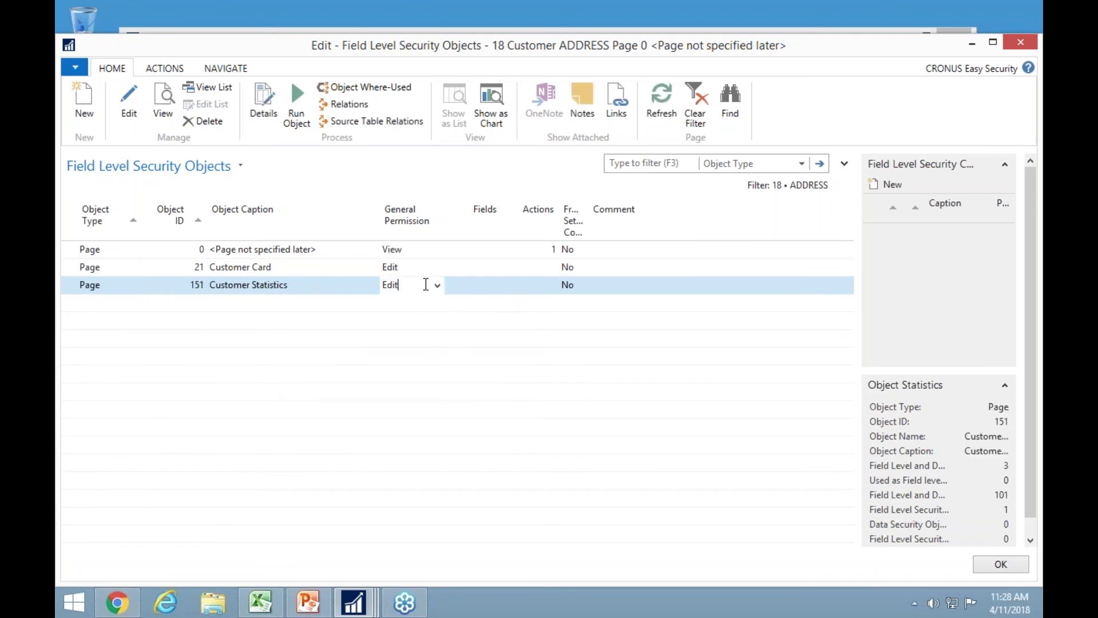
left_click(437, 286)
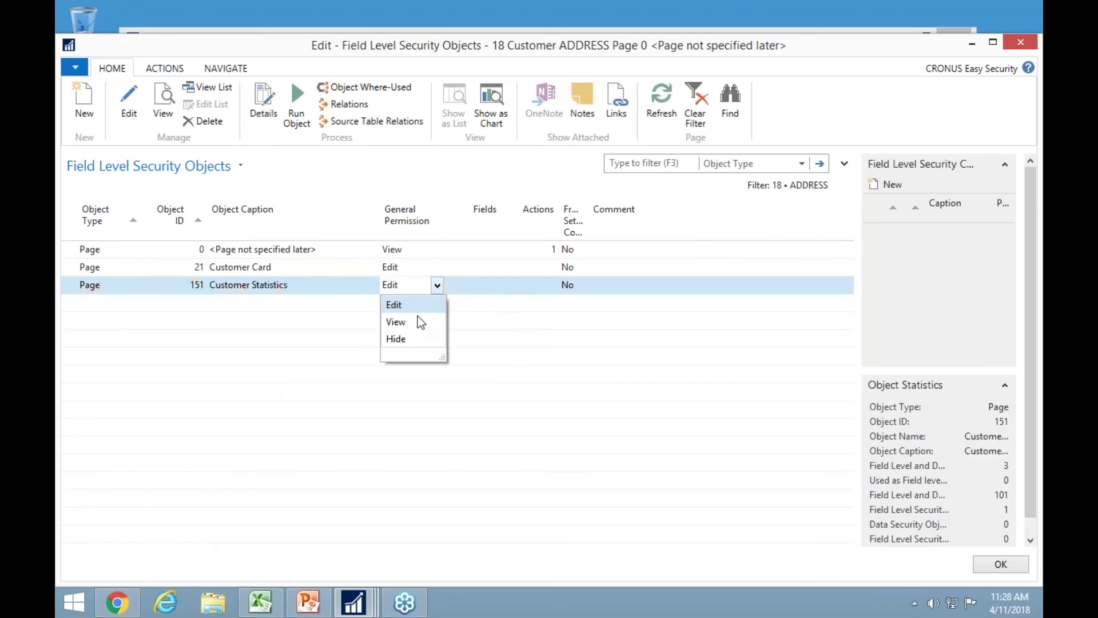
left_click(400, 342)
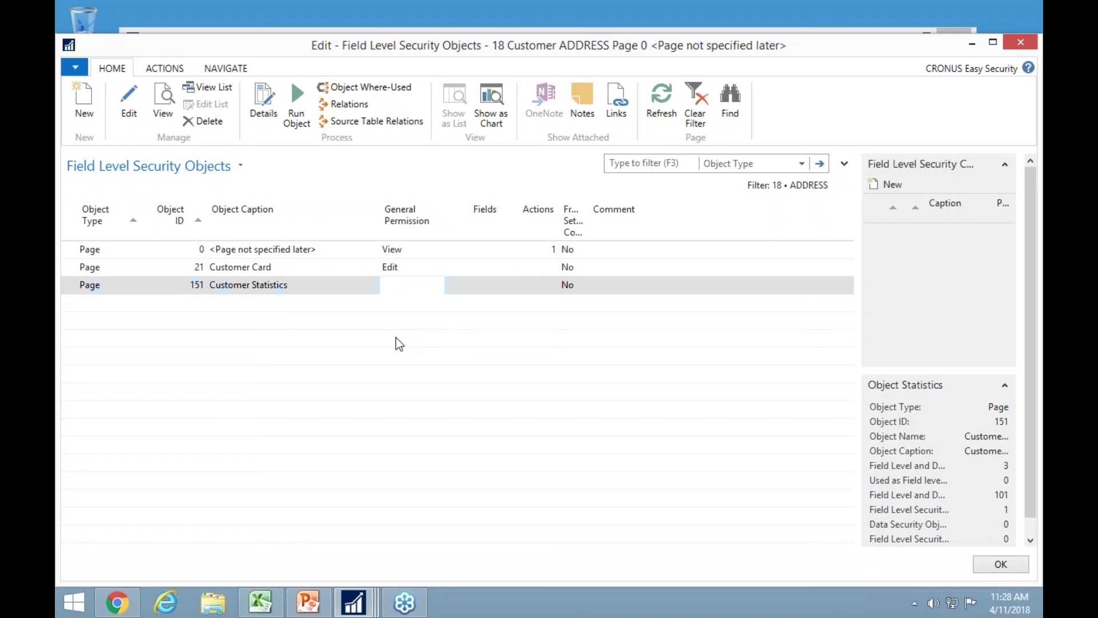
key("Up")
key("Tab")
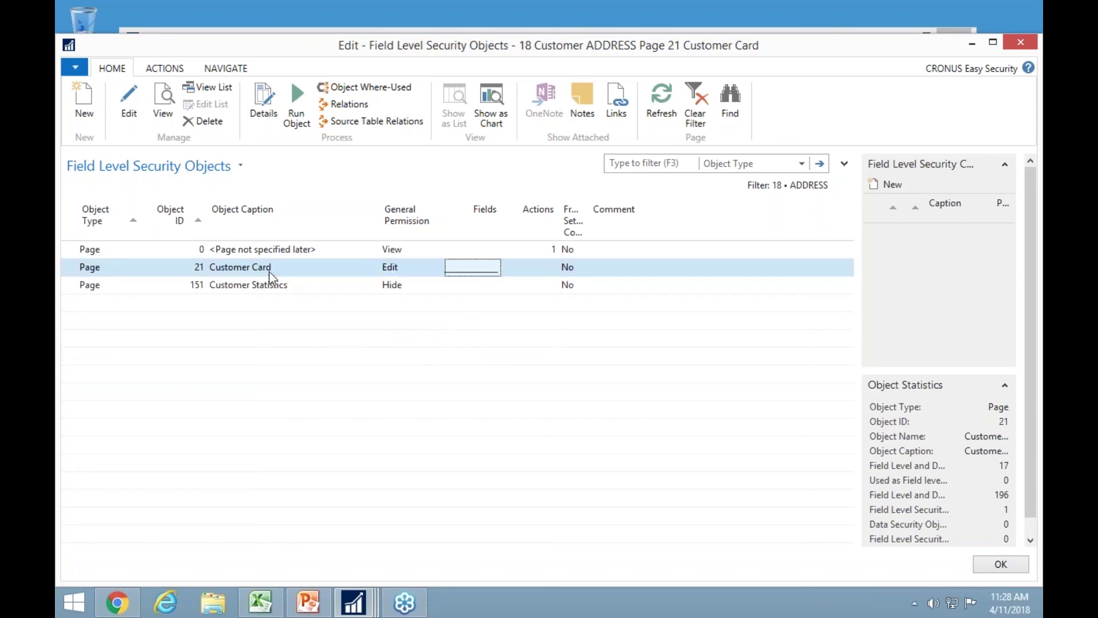
left_click(260, 99)
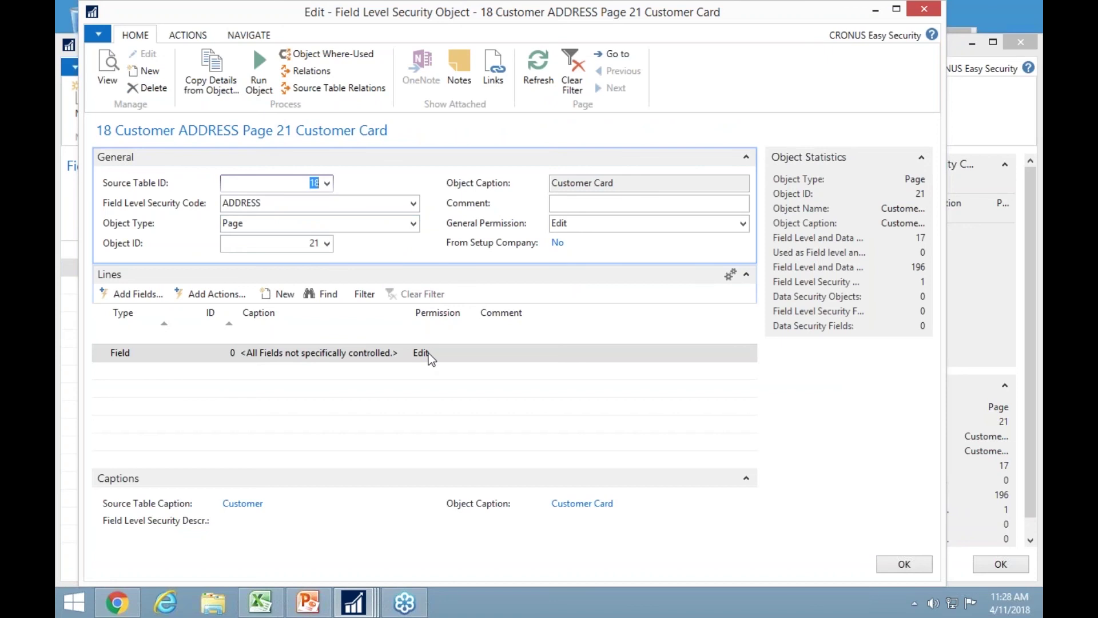
Set All Fields to View and add Address through Phone No. with Edit permission.
left_click(450, 354)
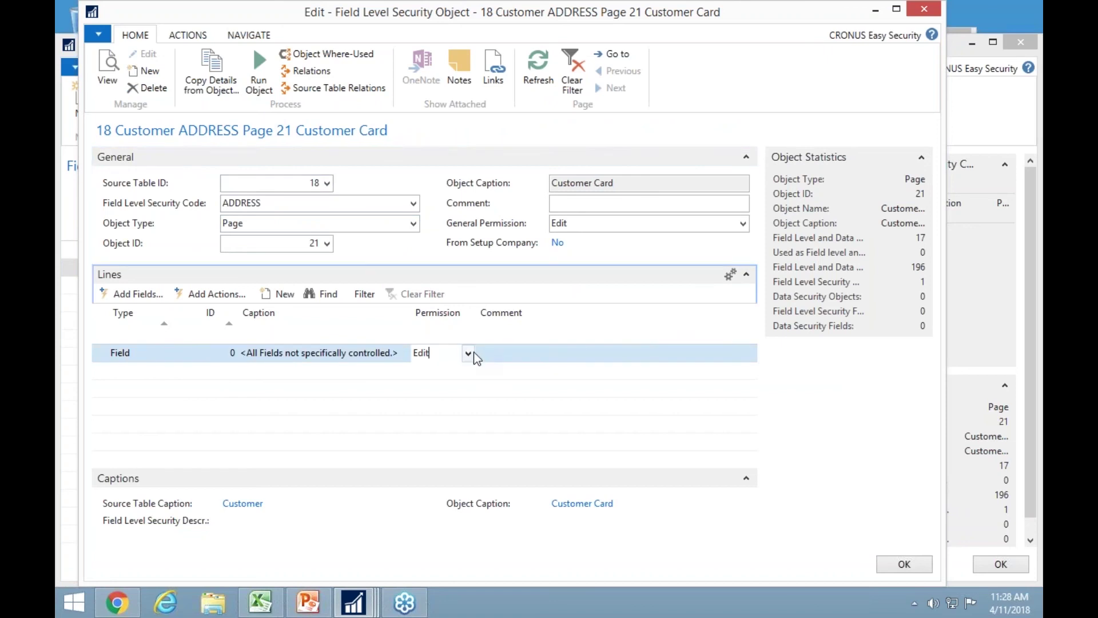
left_click(468, 353)
left_click(424, 398)
left_click(138, 294)
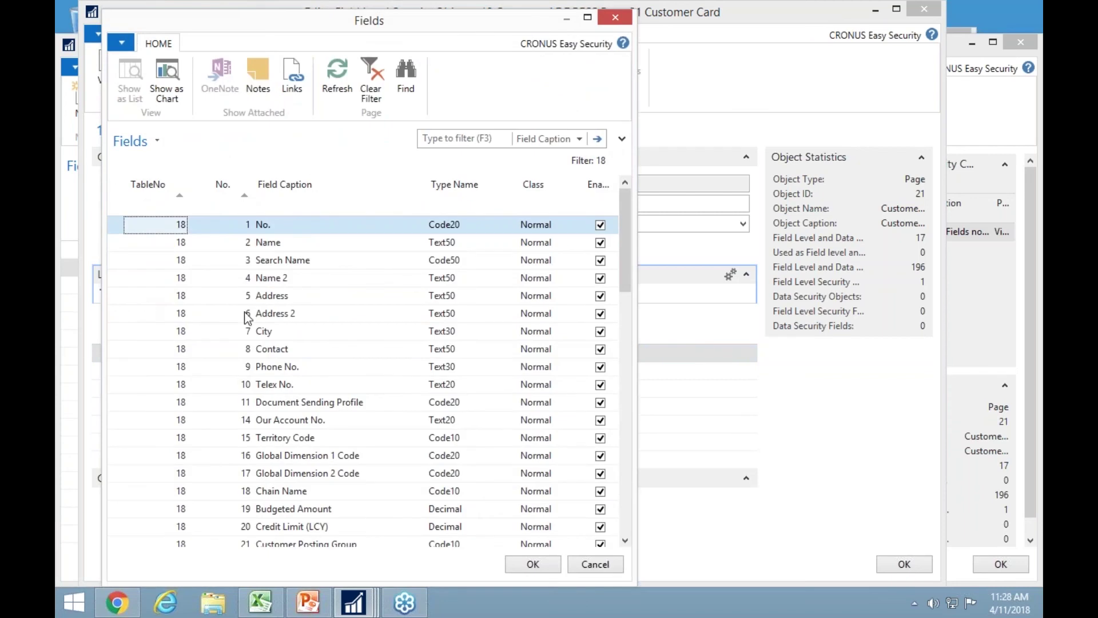
left_click(290, 295)
left_click(298, 367, "shift")
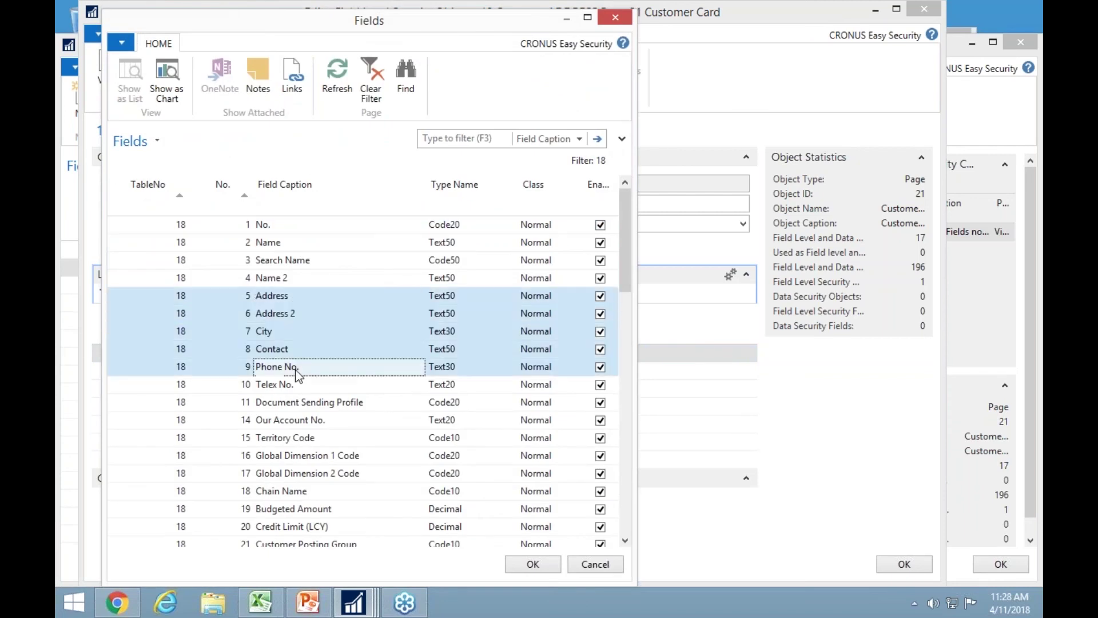
left_click(533, 564)
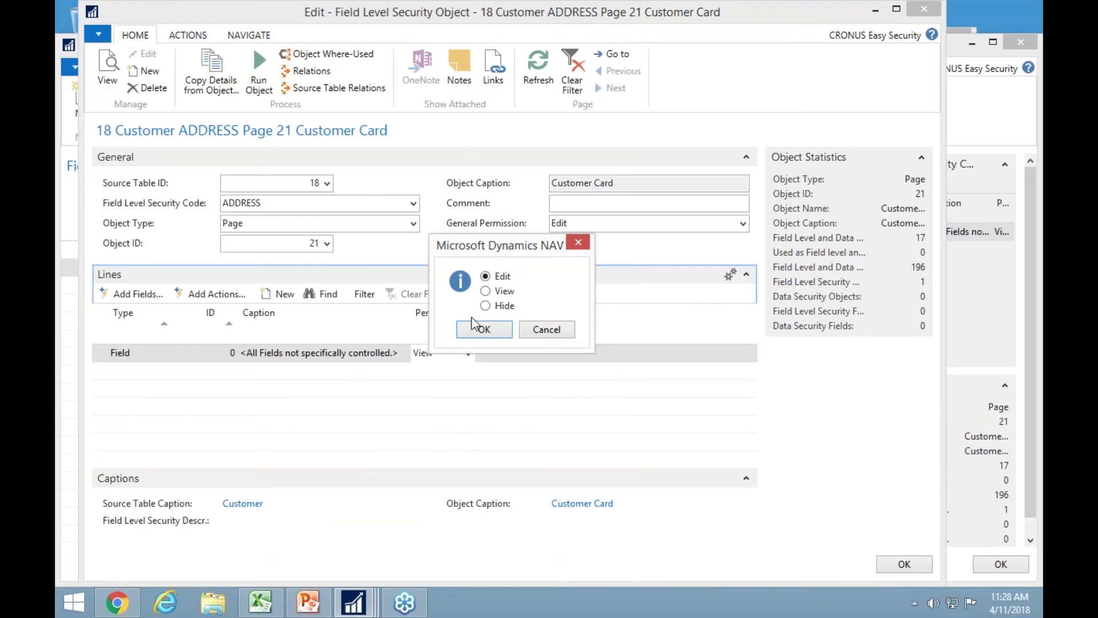
left_click(484, 329)
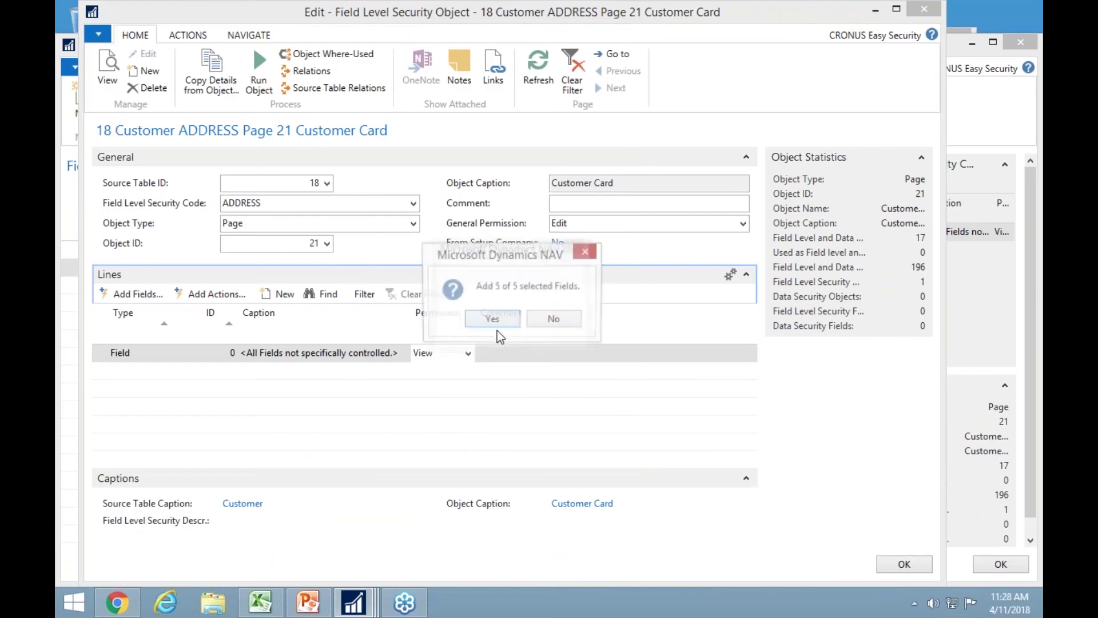
left_click(496, 321)
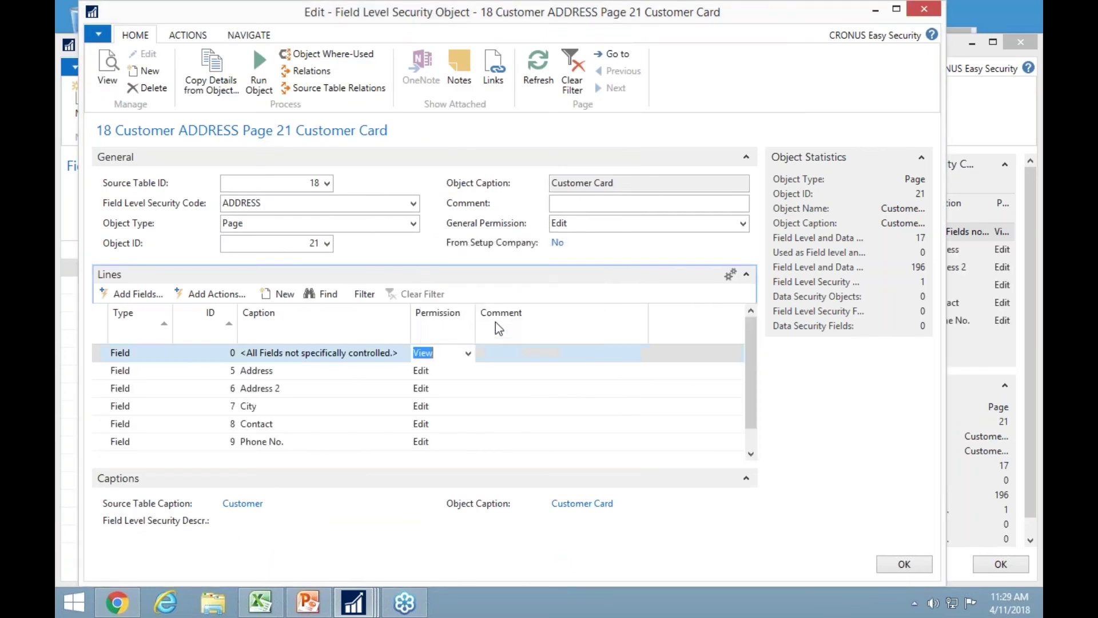
left_click(136, 296)
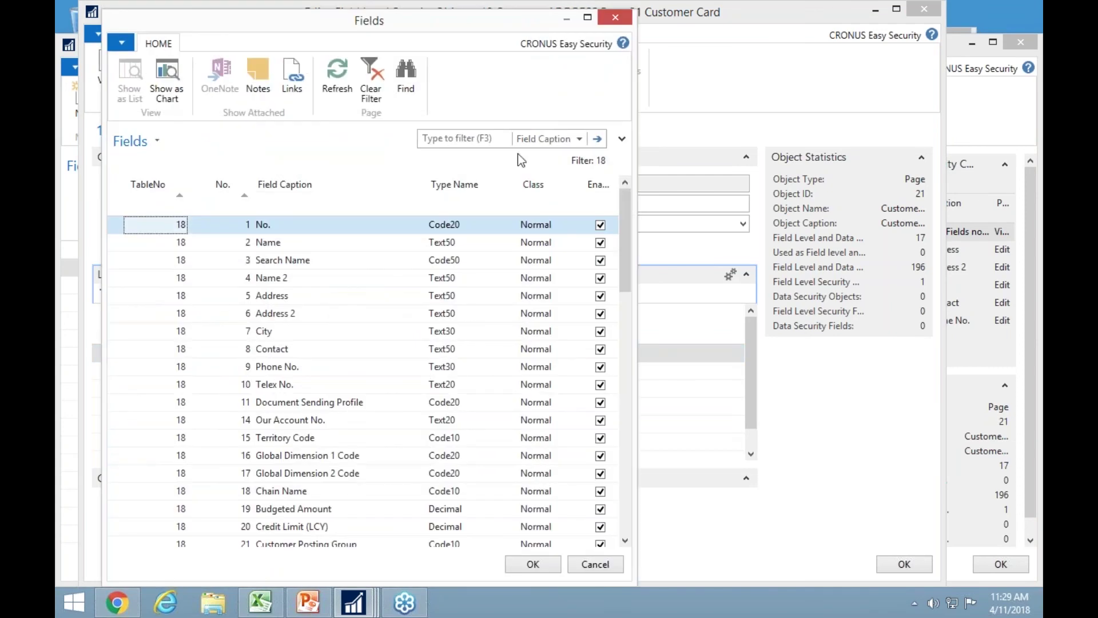
Filter fields by 'balan' and add the four Balance fields with Hide permission.
left_click(447, 139)
type("balan")
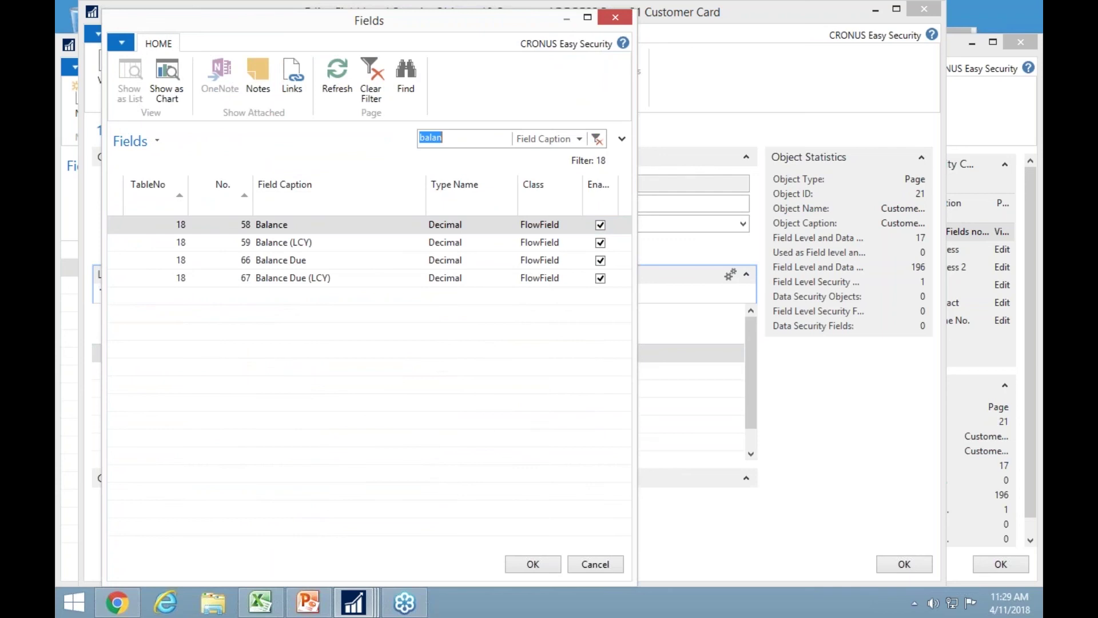
left_click(118, 197)
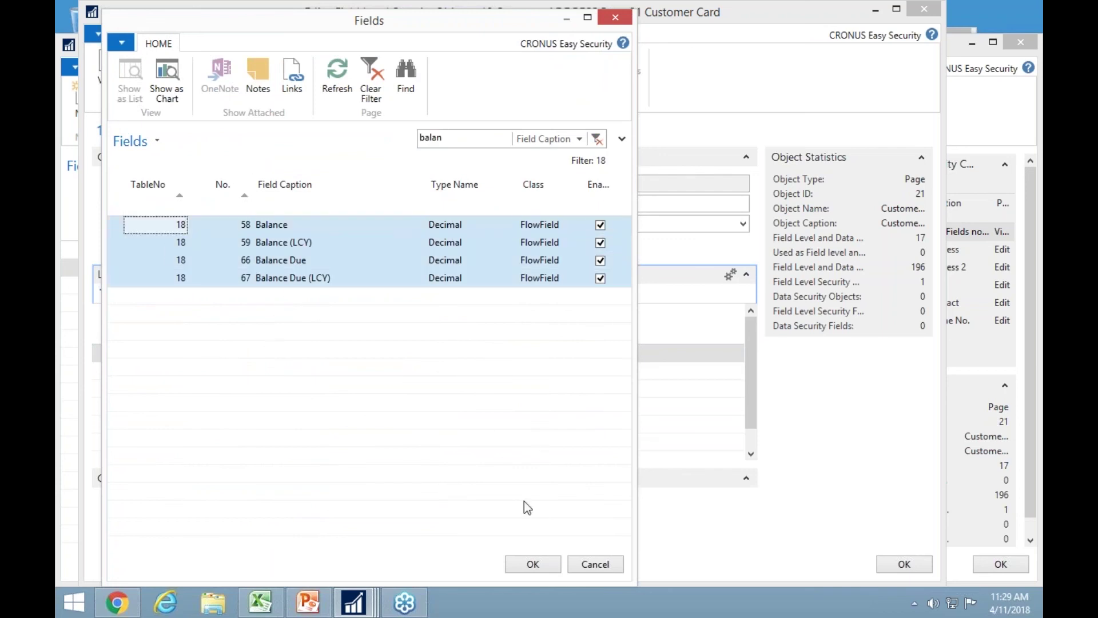
left_click(544, 564)
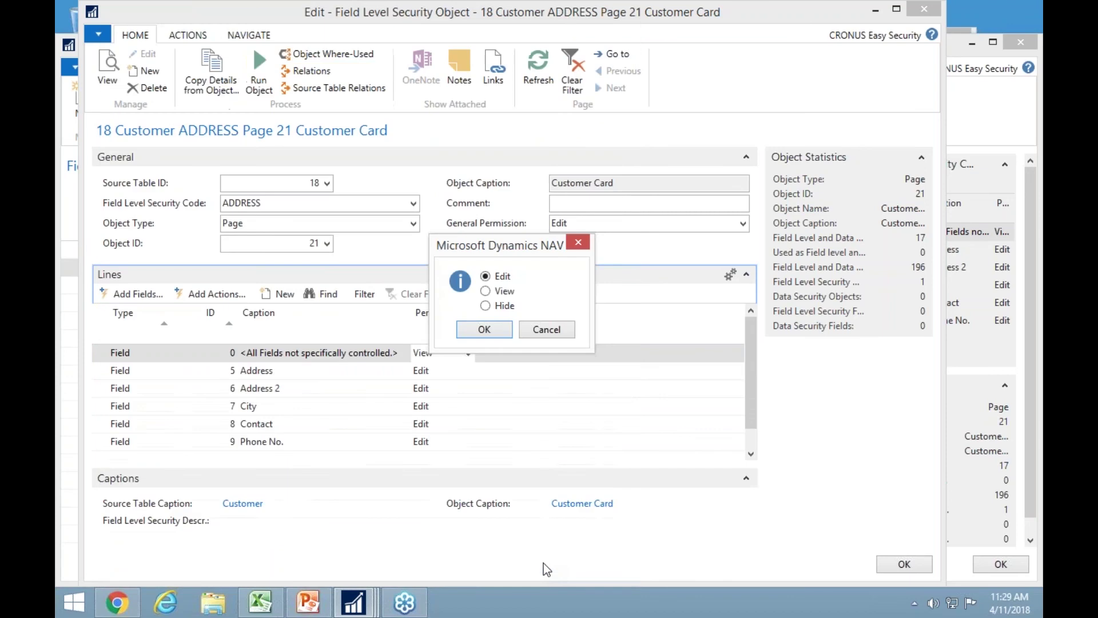
left_click(498, 305)
left_click(485, 329)
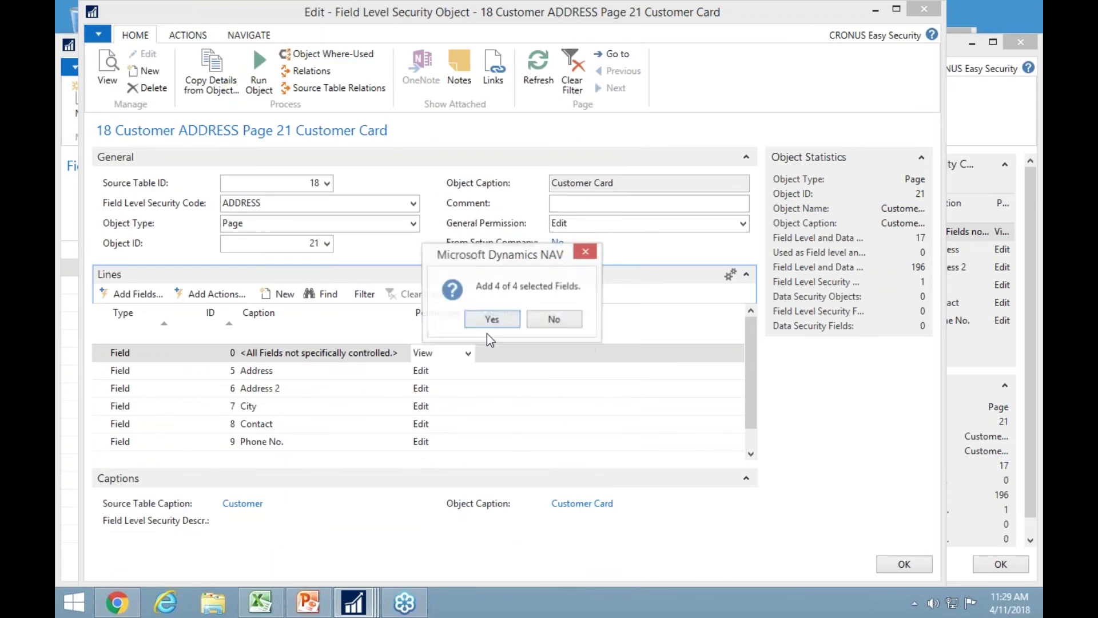
left_click(513, 320)
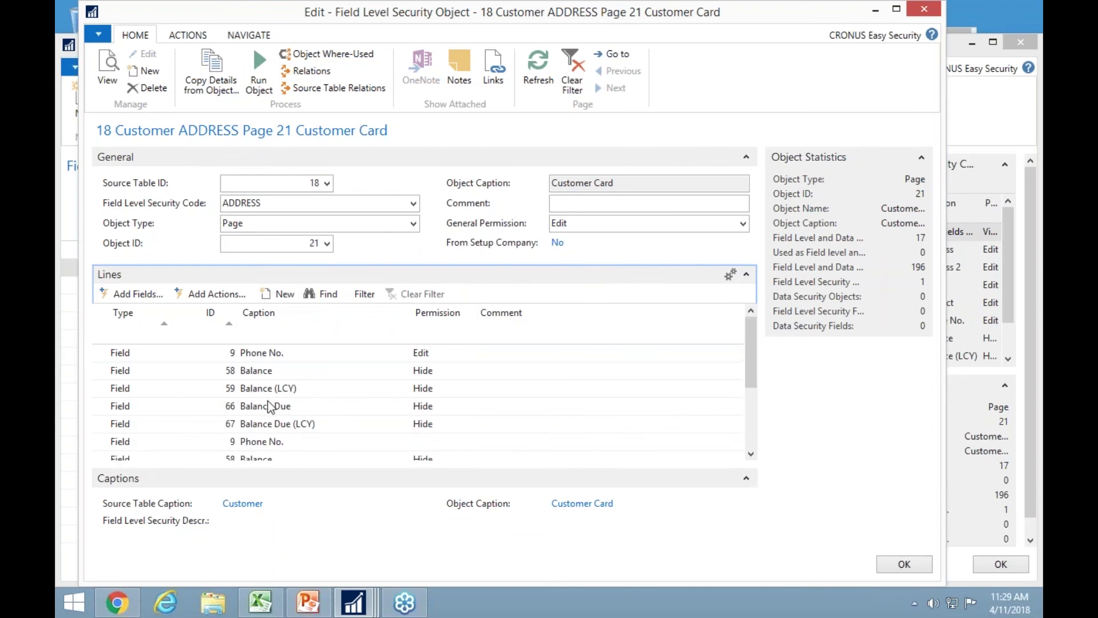
scroll(299, 401, "down", 2)
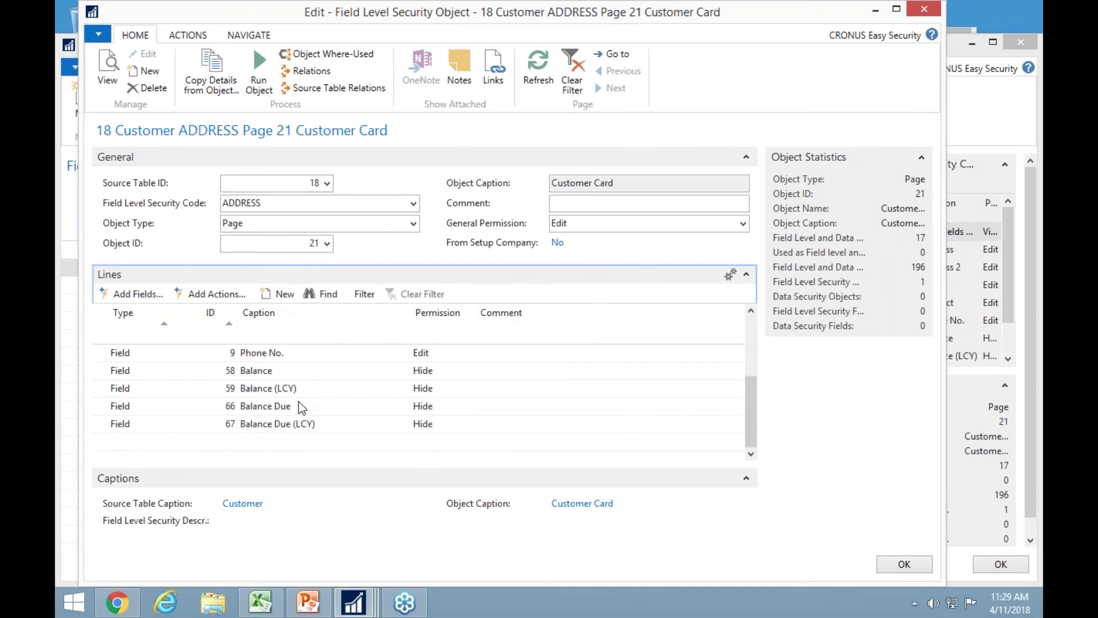
left_click(140, 441)
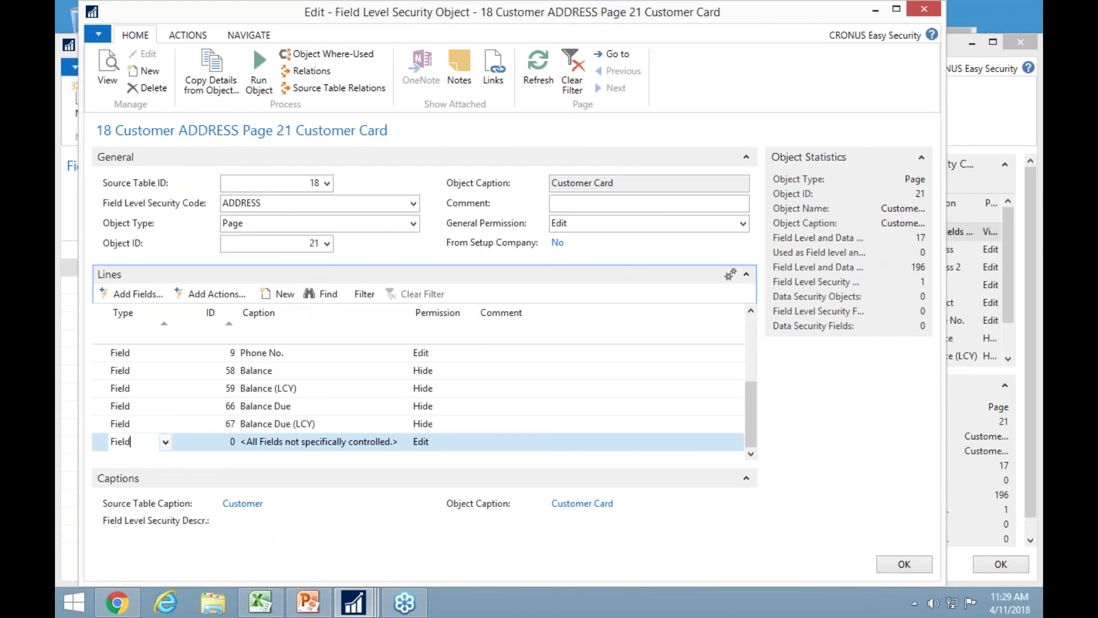
Add an Action line with Hide permission covering all uncontrolled Customer Card actions.
left_click(165, 441)
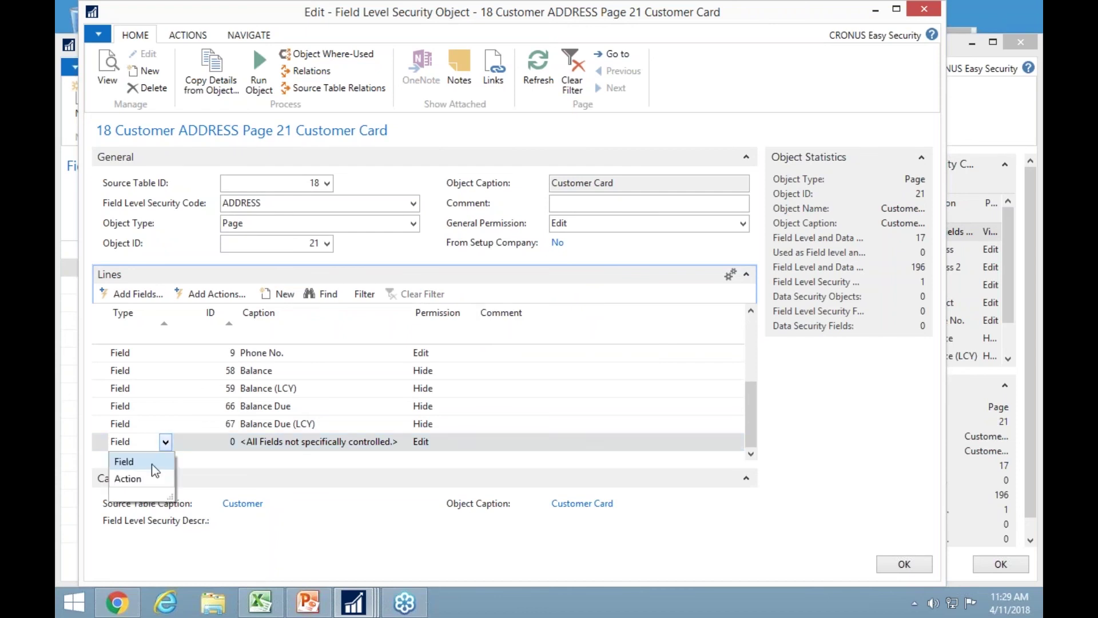
left_click(128, 479)
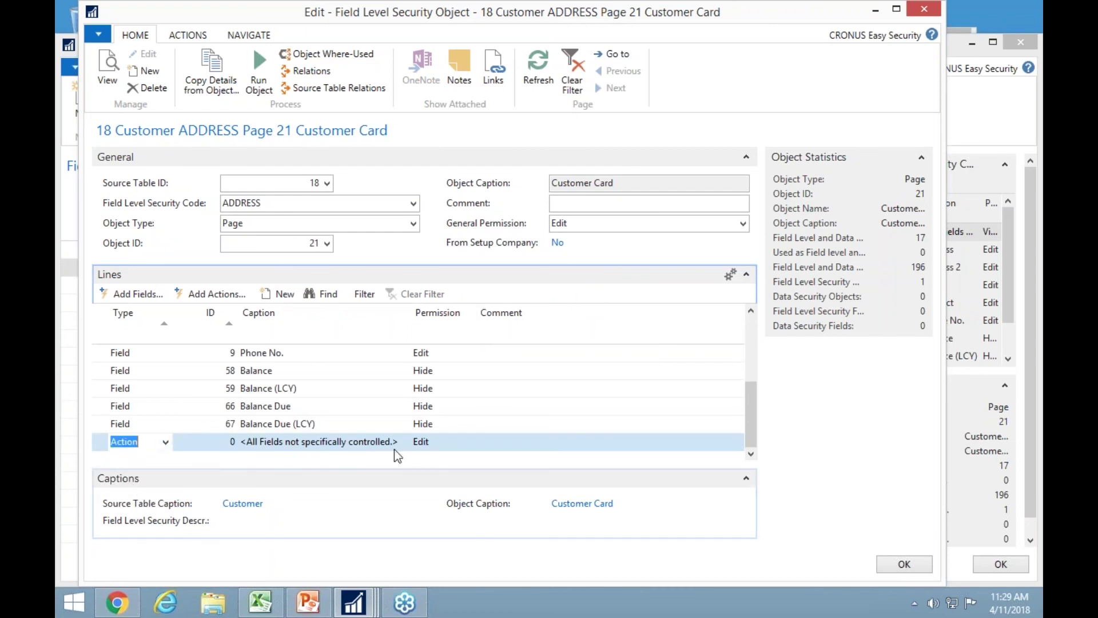
left_click(435, 444)
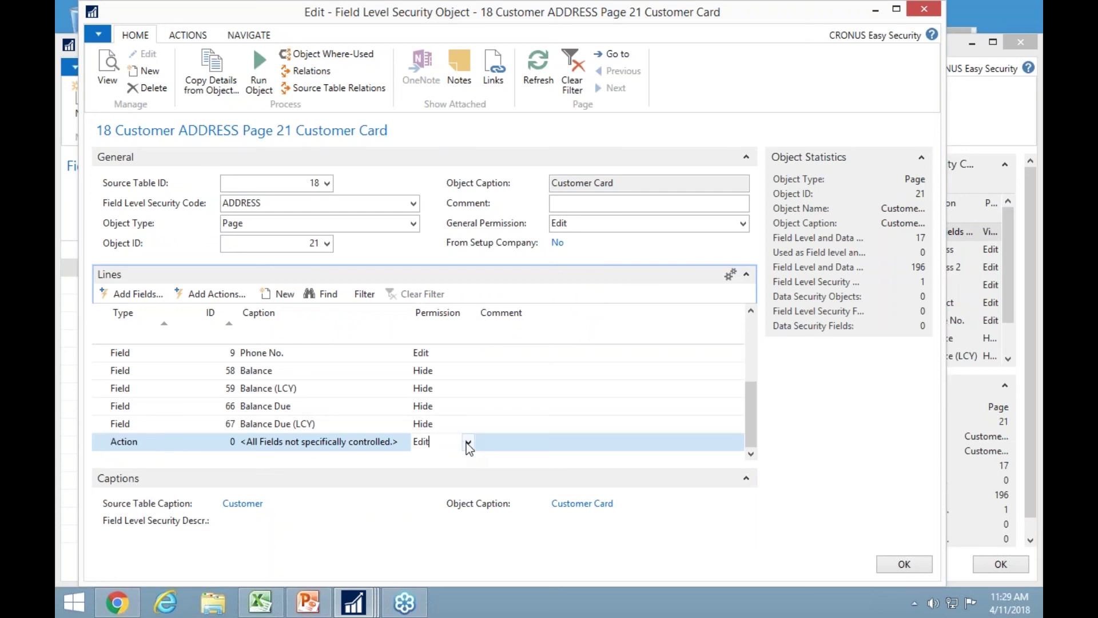
left_click(468, 442)
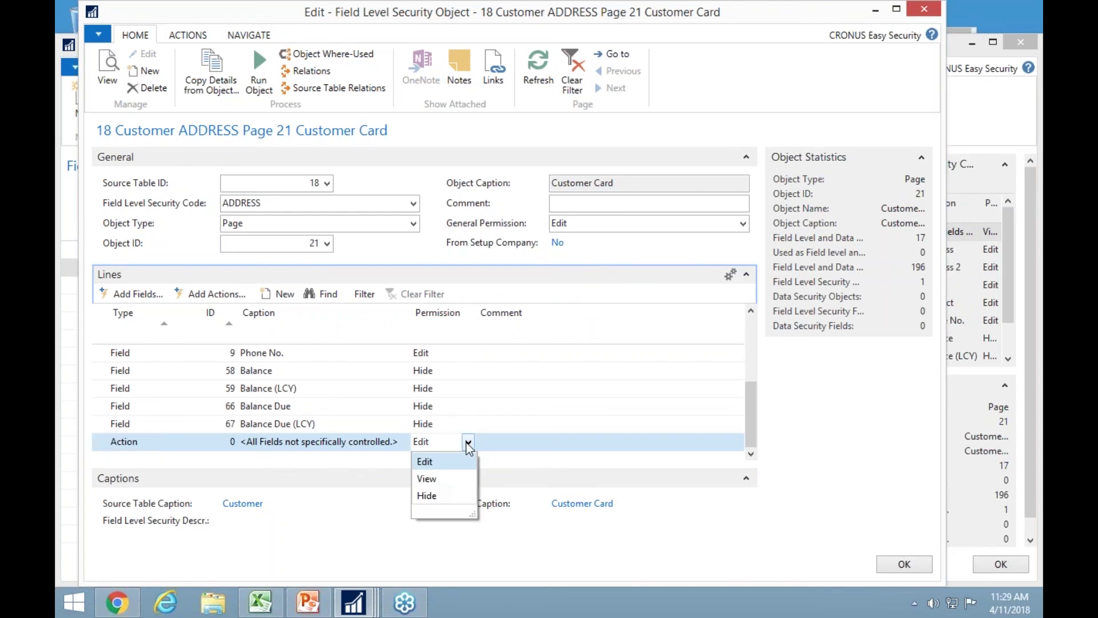
left_click(426, 495)
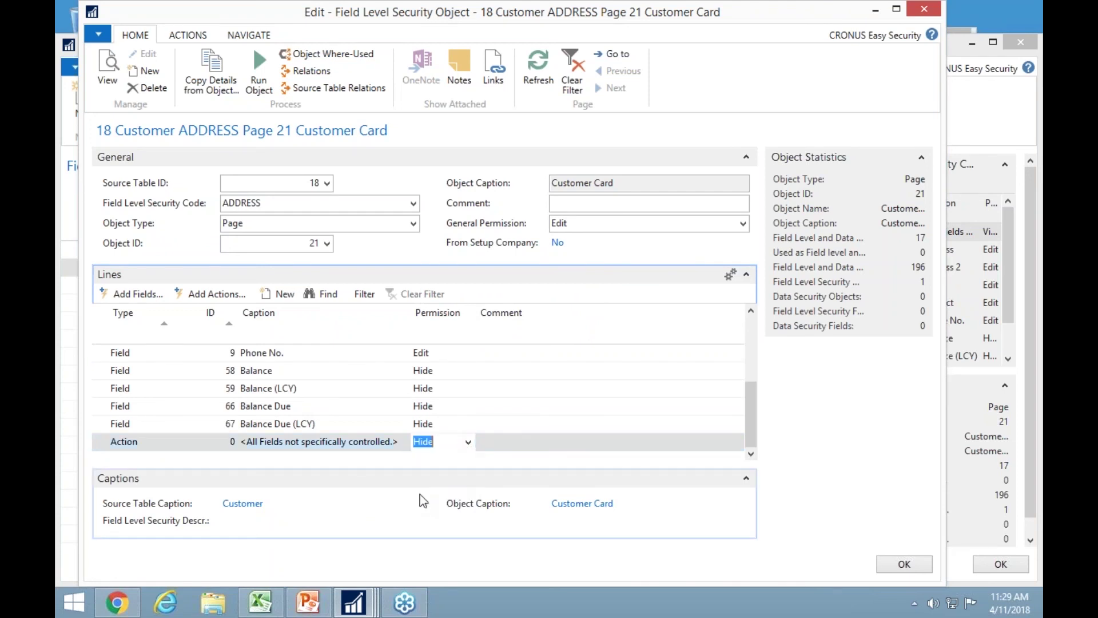
key("Up")
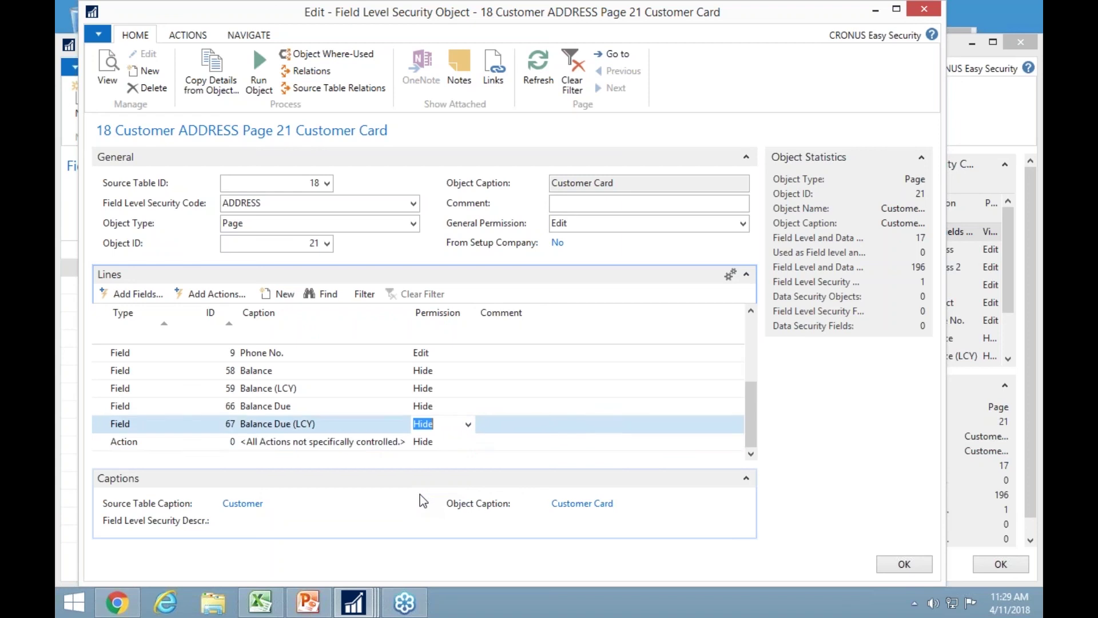
key("Down")
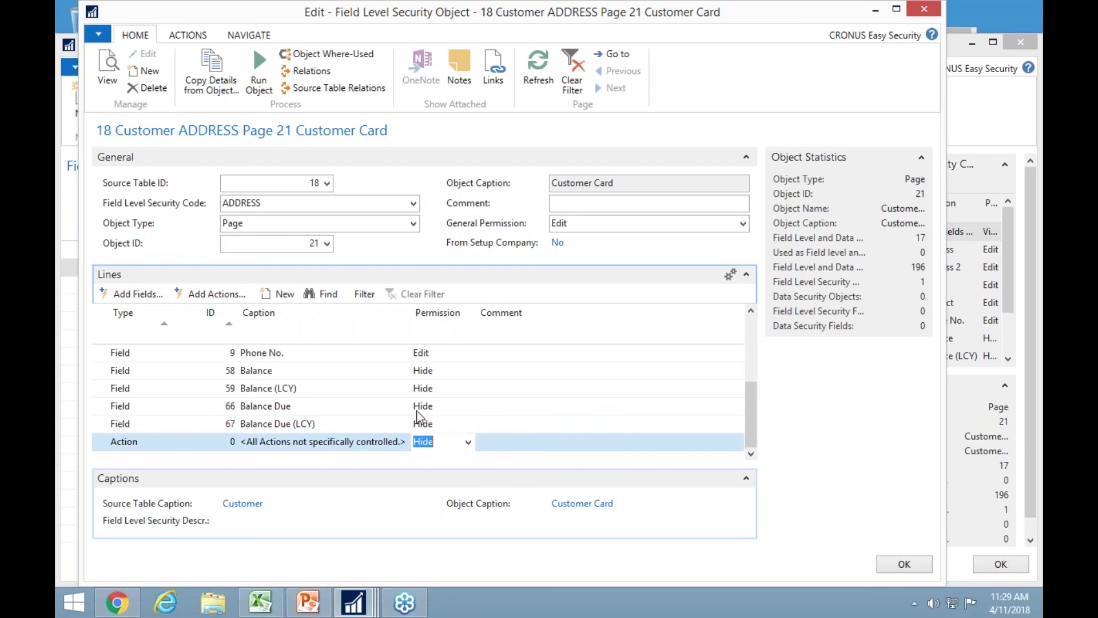
left_click(232, 294)
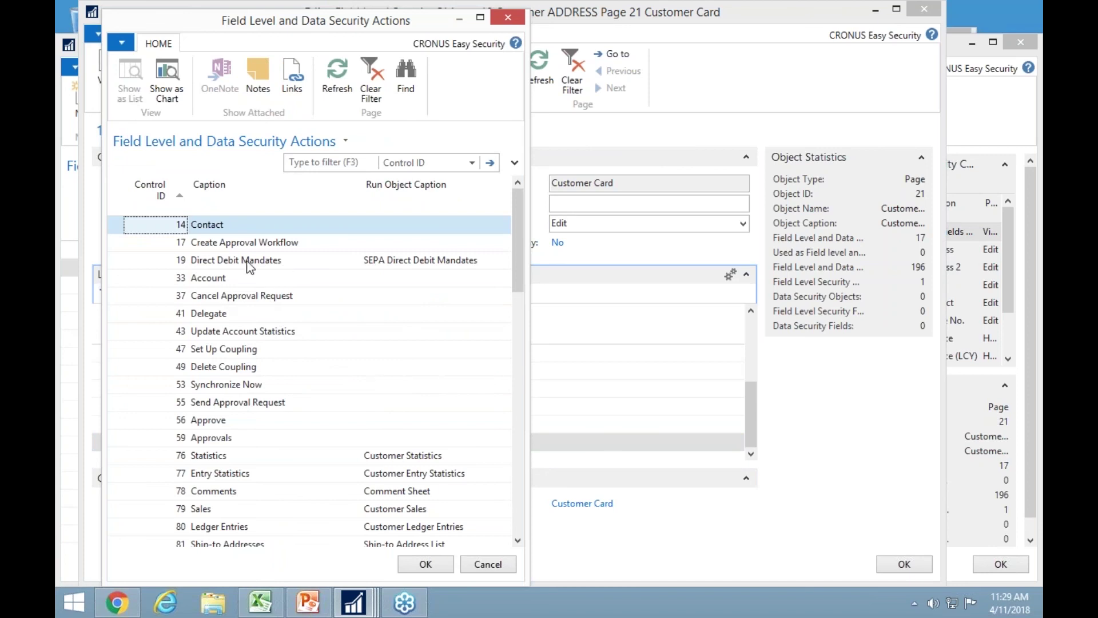
Add Contact, Statistics, Ledger Entries, Comments and Ship-to Addresses actions with Edit permission.
left_click(231, 456)
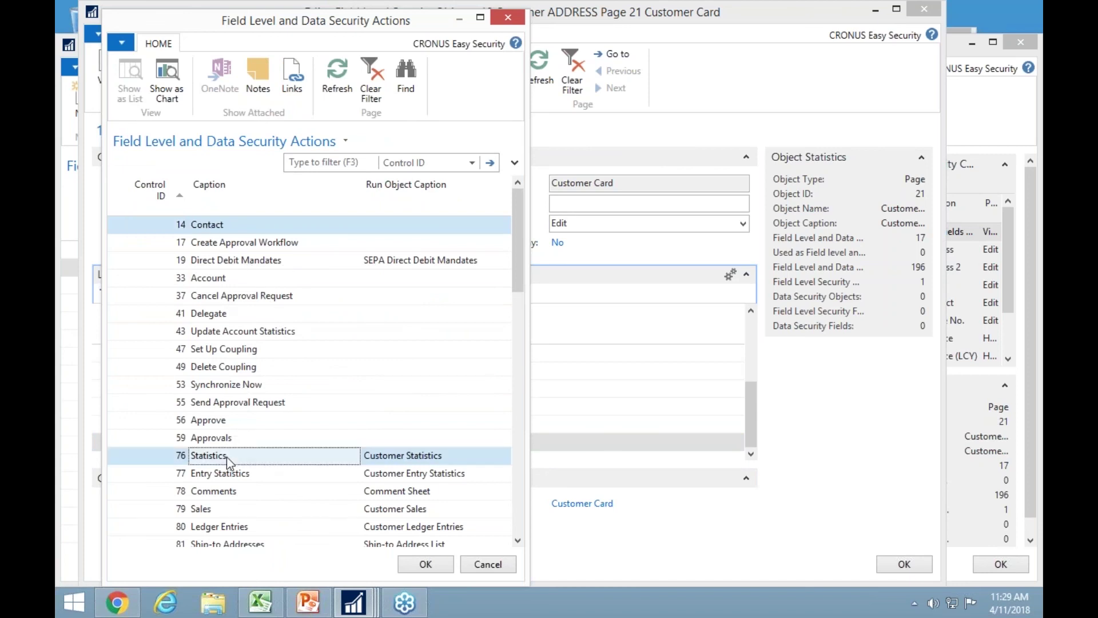
left_click(223, 527, "ctrl")
left_click(216, 495, "ctrl")
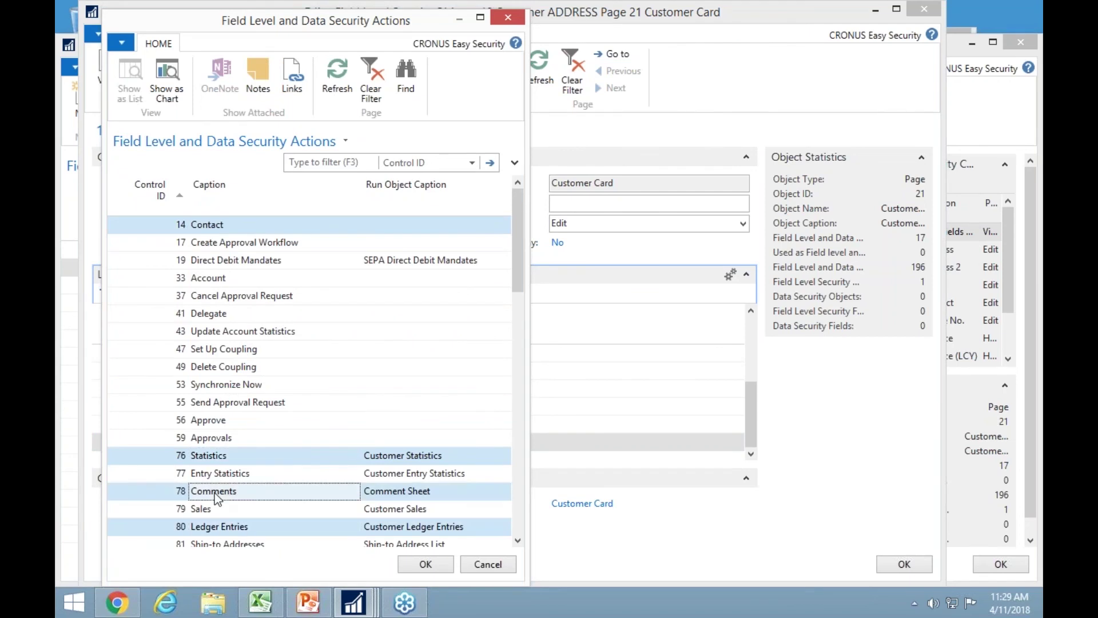
left_click(217, 544, "ctrl")
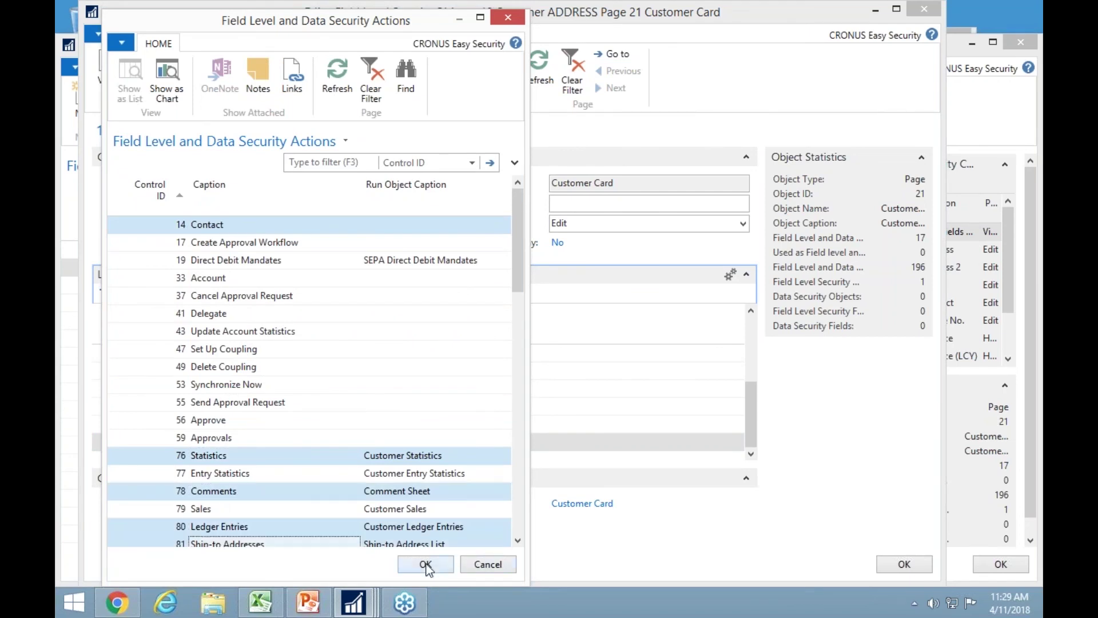
left_click(426, 565)
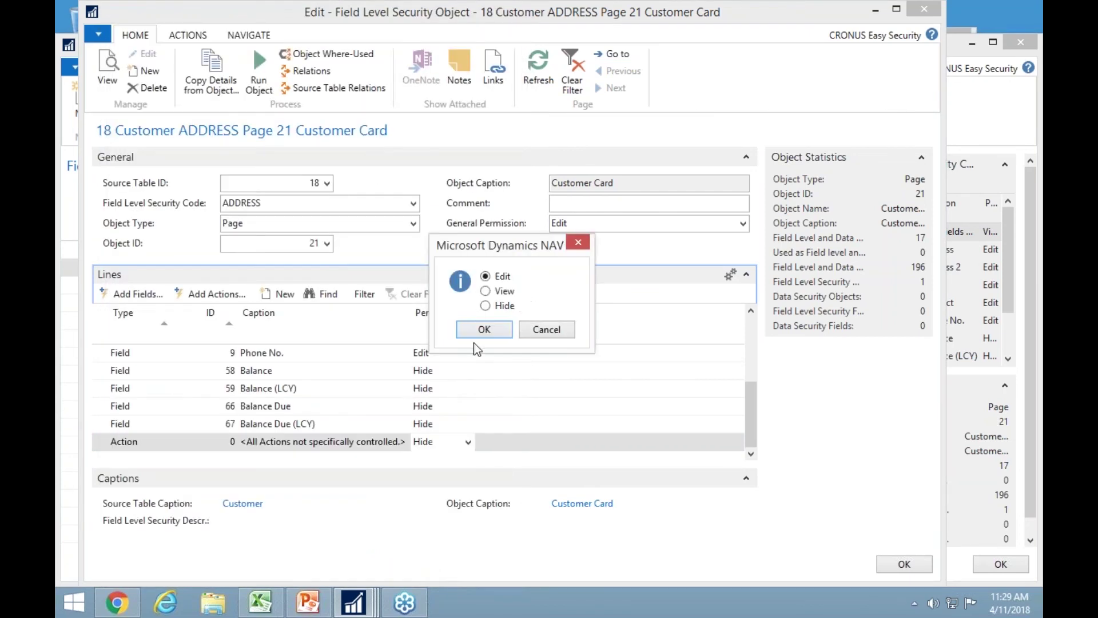
left_click(481, 335)
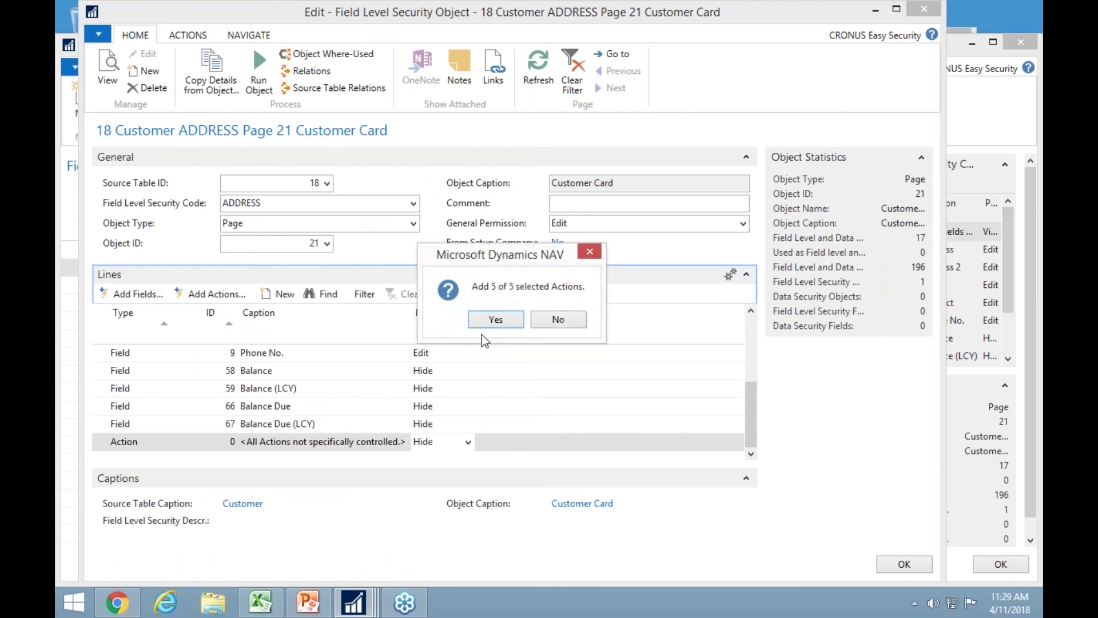
left_click(512, 324)
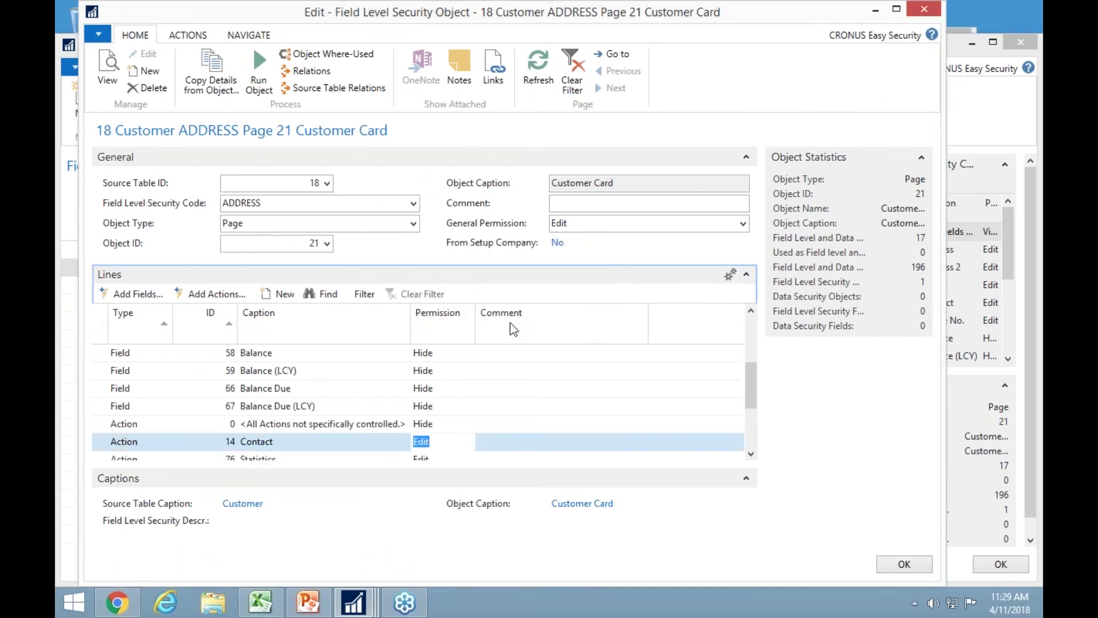
Make the Ledger Entries action view-only.
type("v")
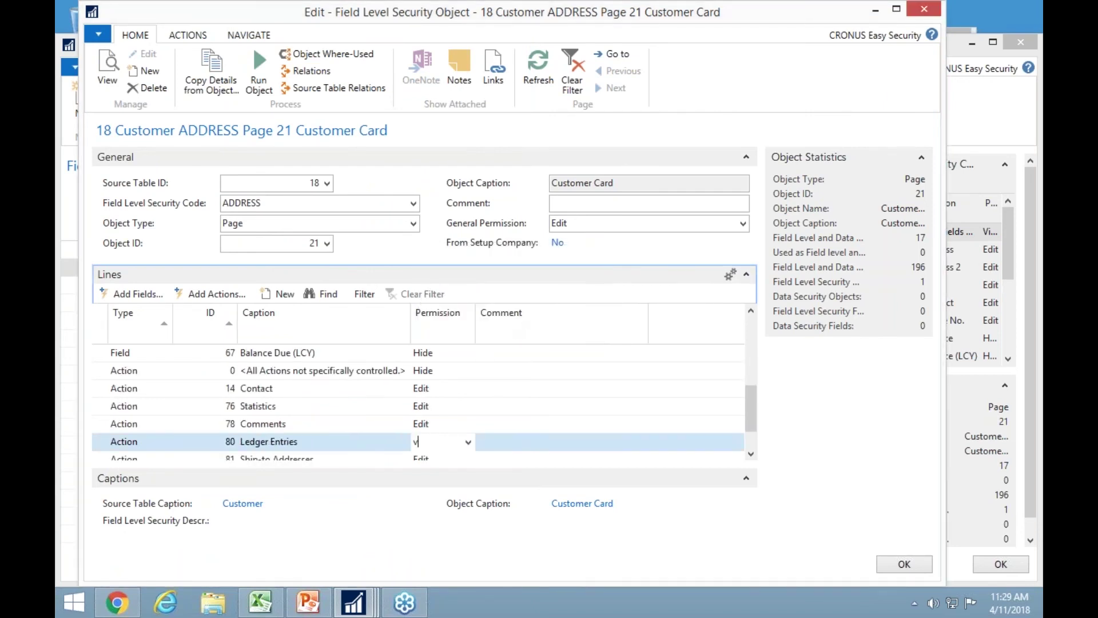
key("Up")
key("Down")
key("Down")
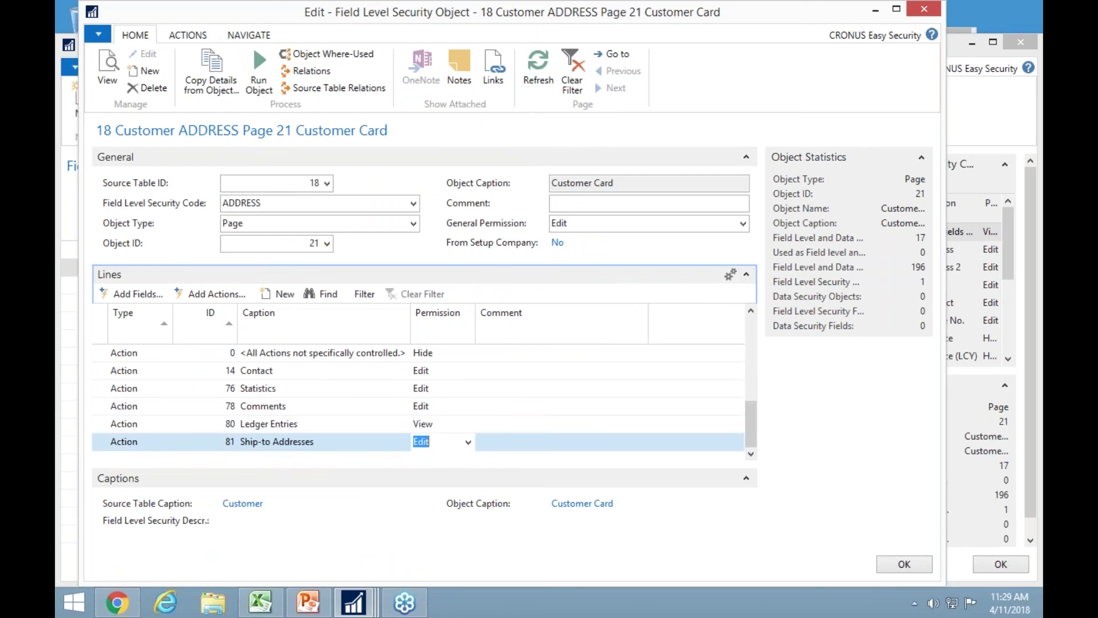
key("Up")
key("Up")
key("Up")
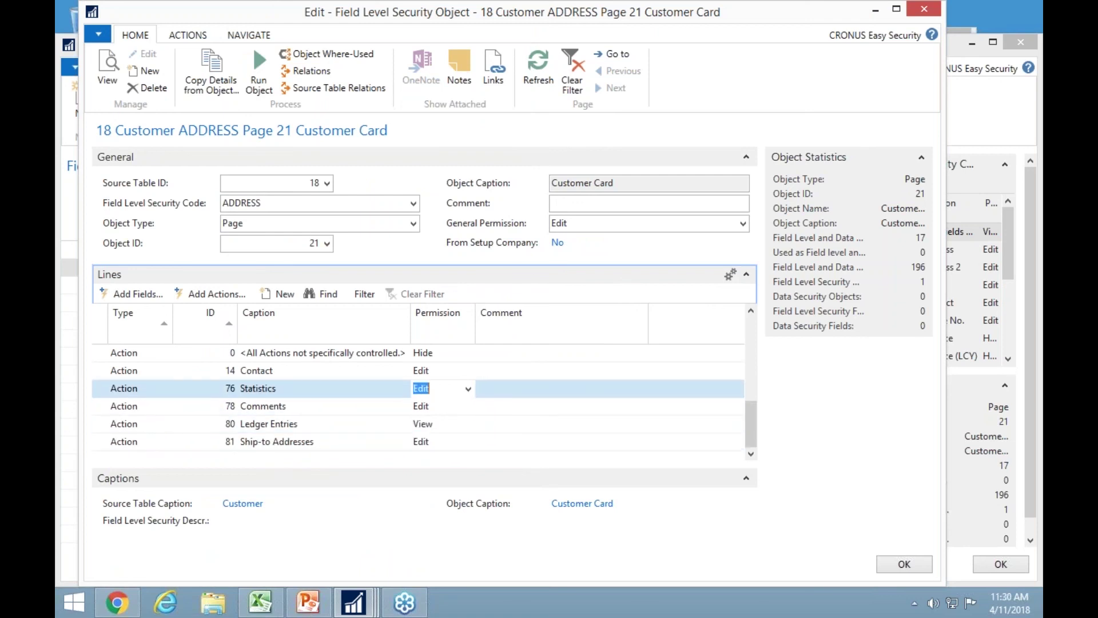
Assign the ADDRESS code to the user's Customer security setup and close the setup.
key("Escape")
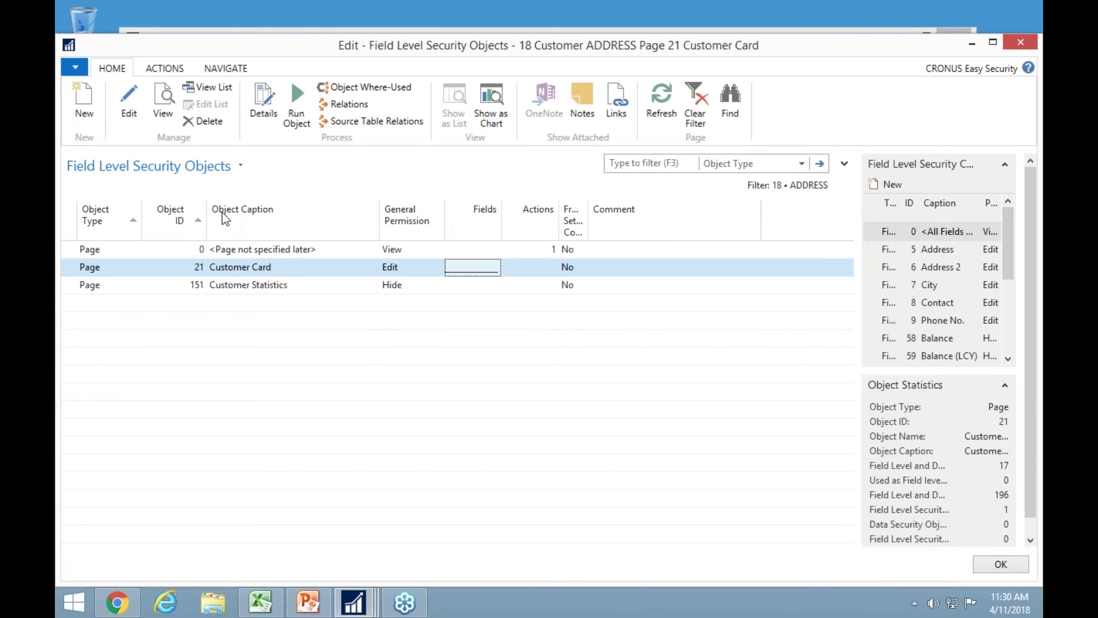
key("Escape")
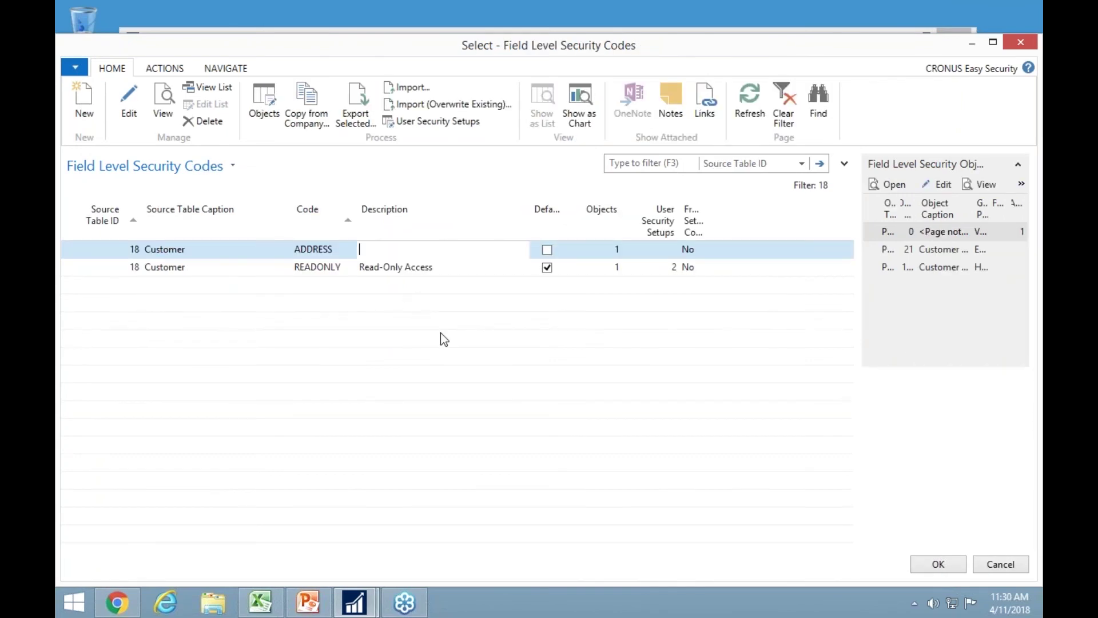
left_click(915, 560)
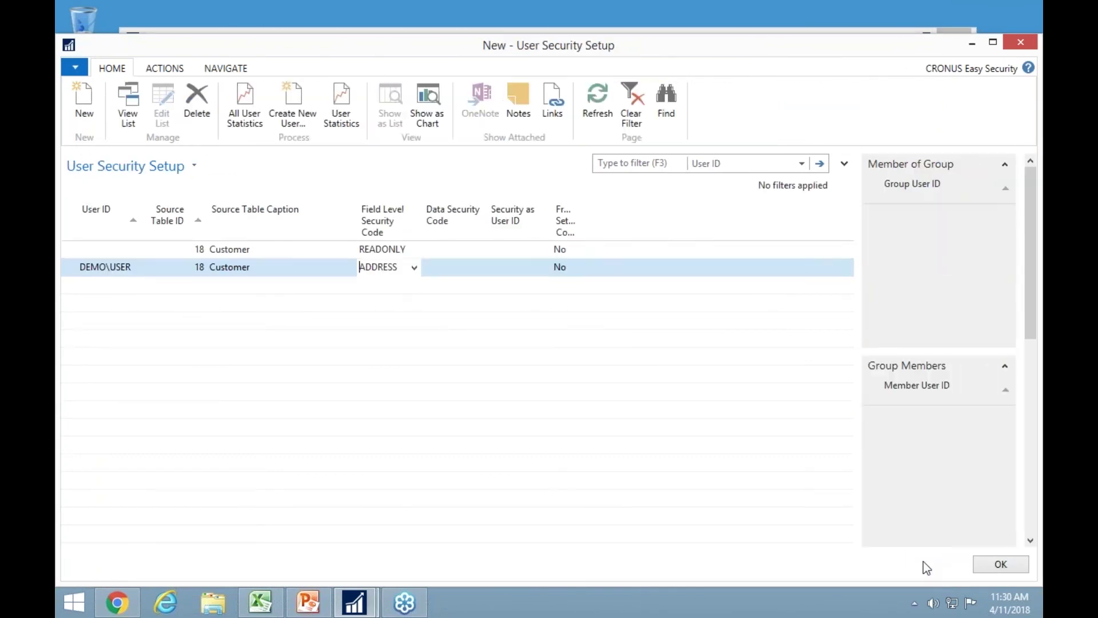
key("Escape")
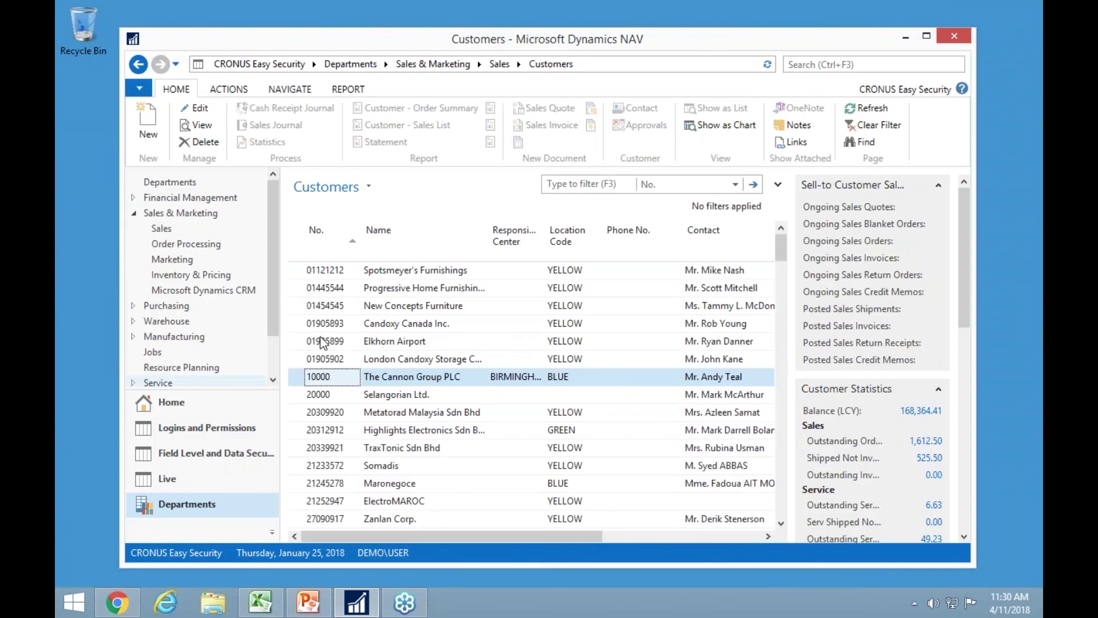
double_click(309, 377)
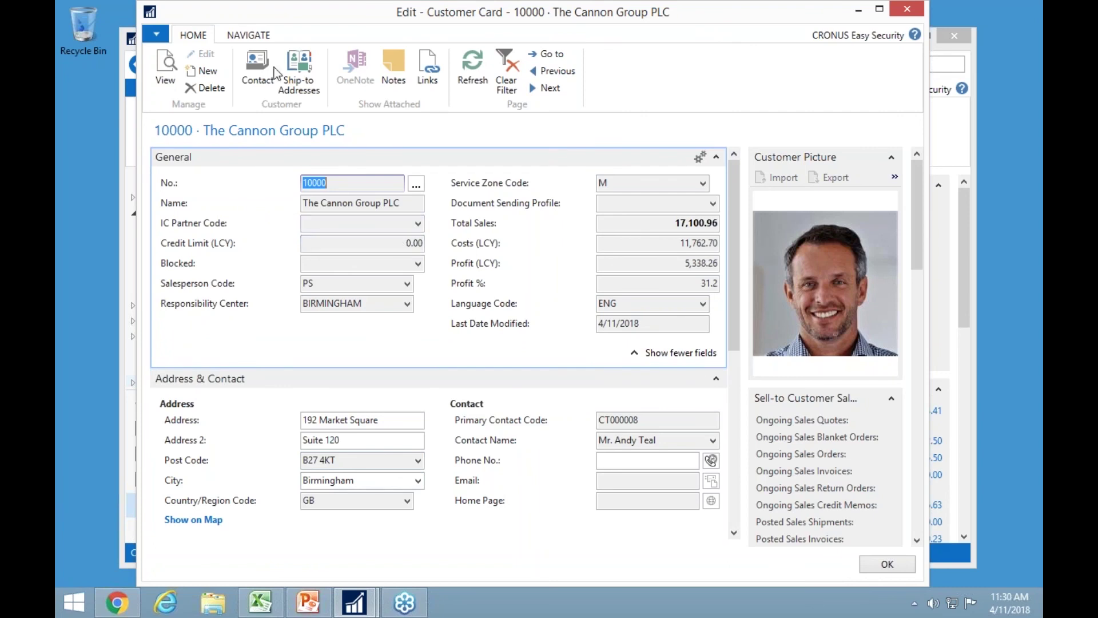
left_click(258, 36)
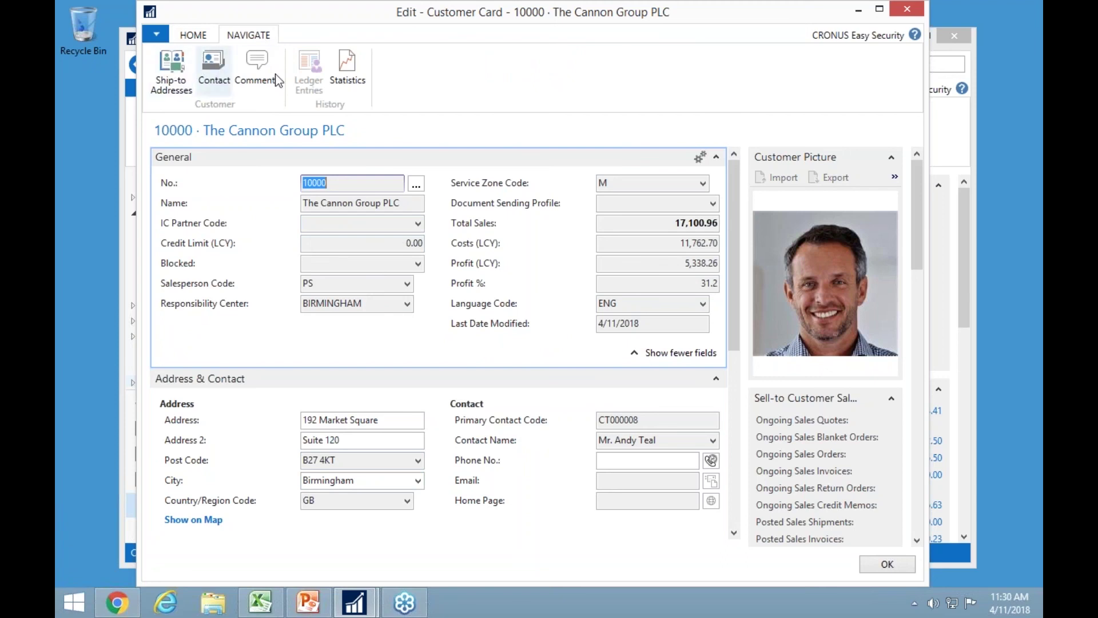
left_click(347, 76)
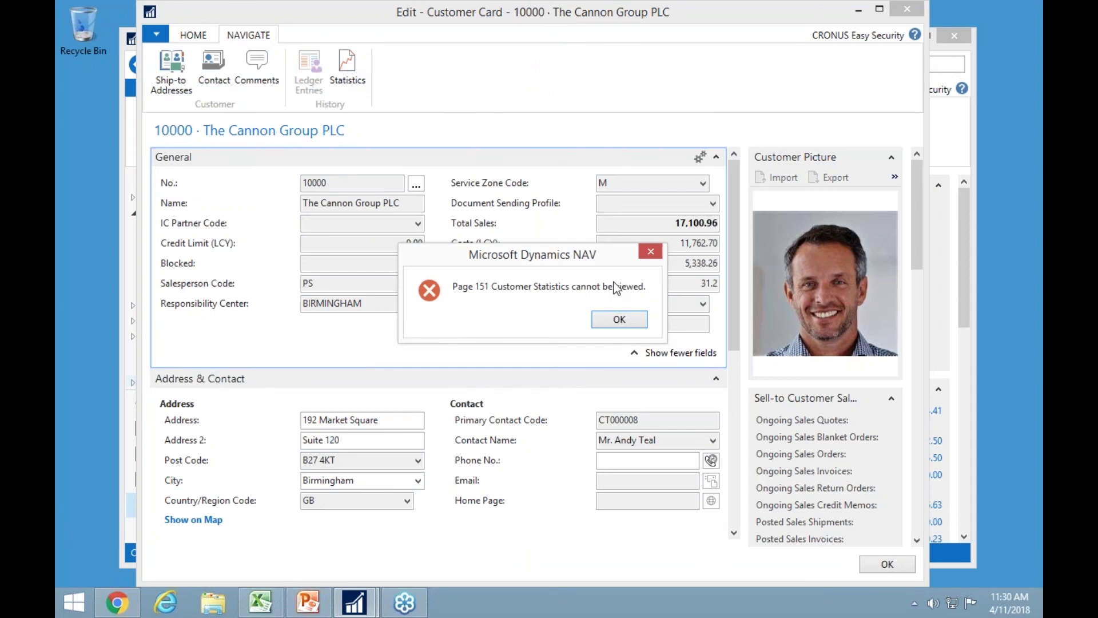
key("Return")
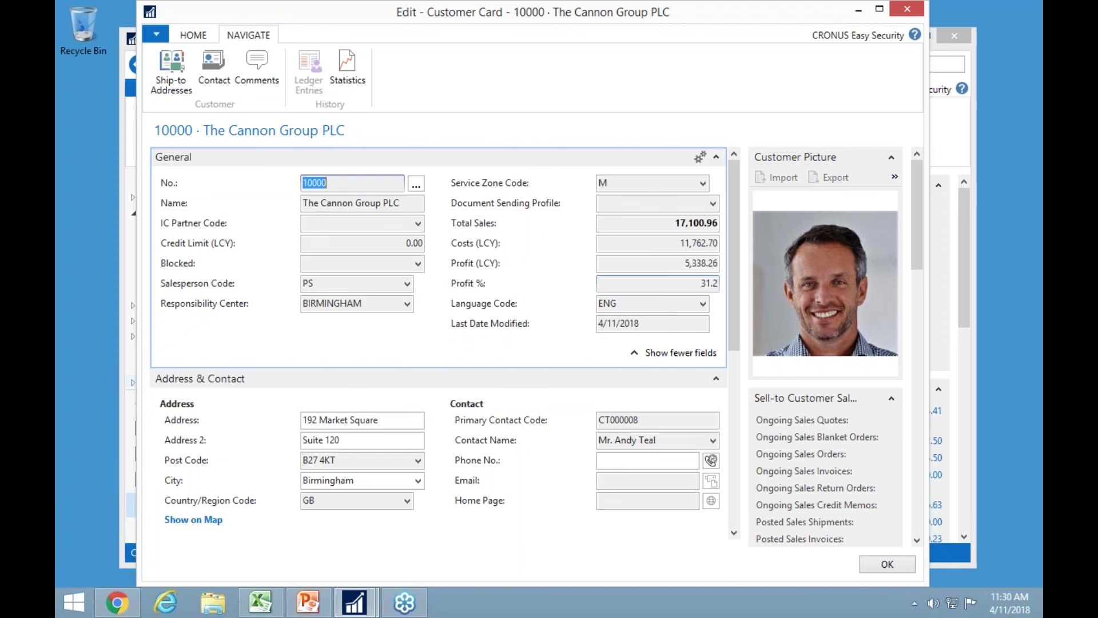
key("Escape")
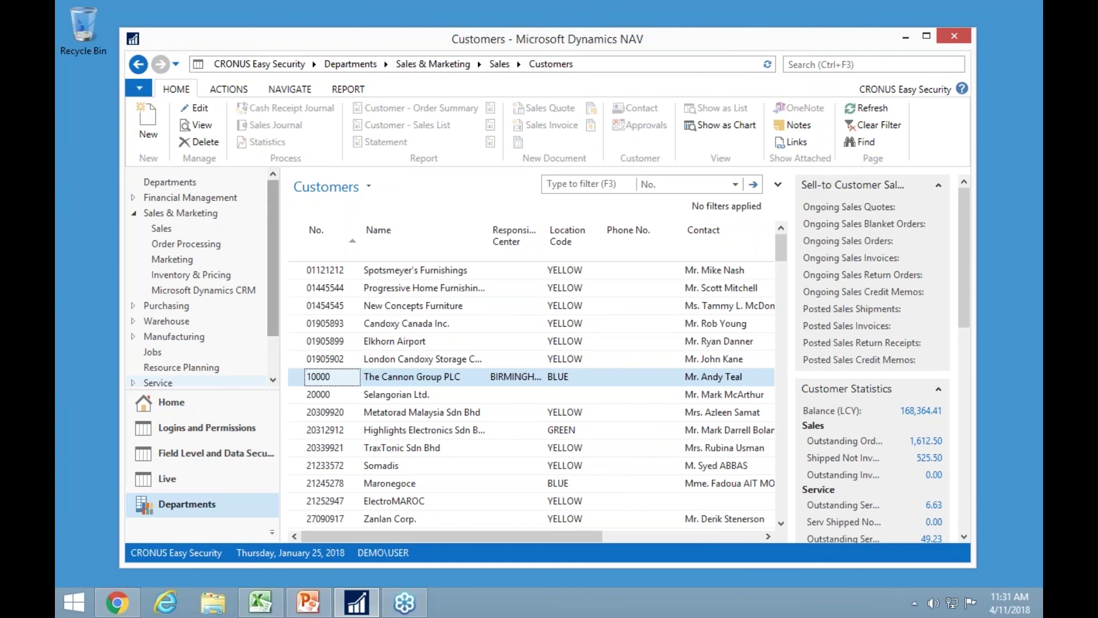
Create data security code LOCATION for source table 18 (Customer) and open its Page 0 object.
left_click(155, 406)
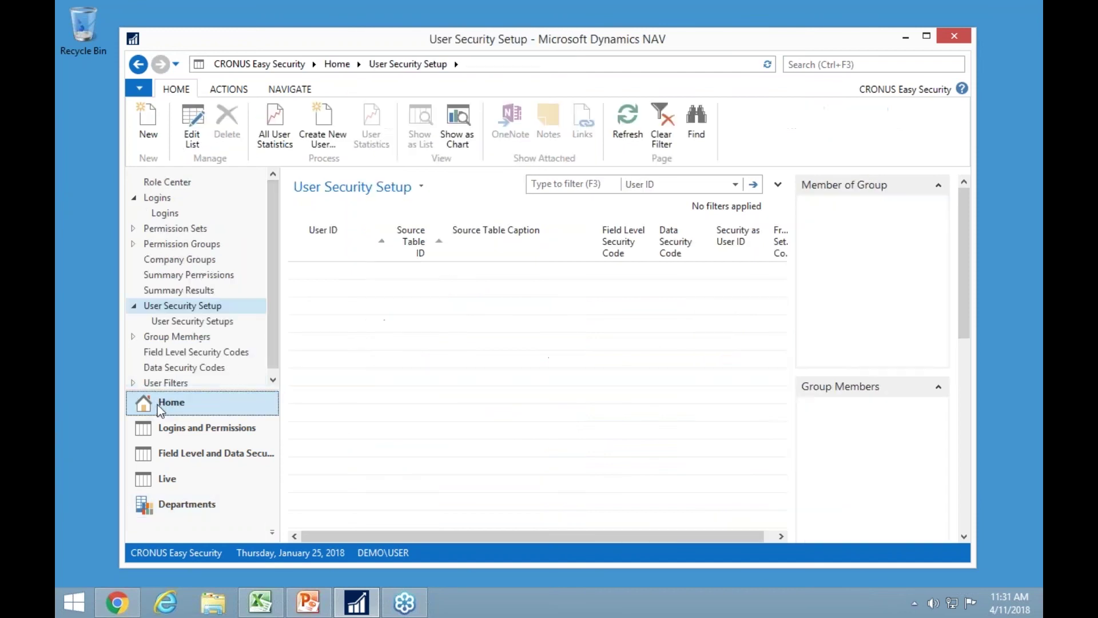
left_click(171, 367)
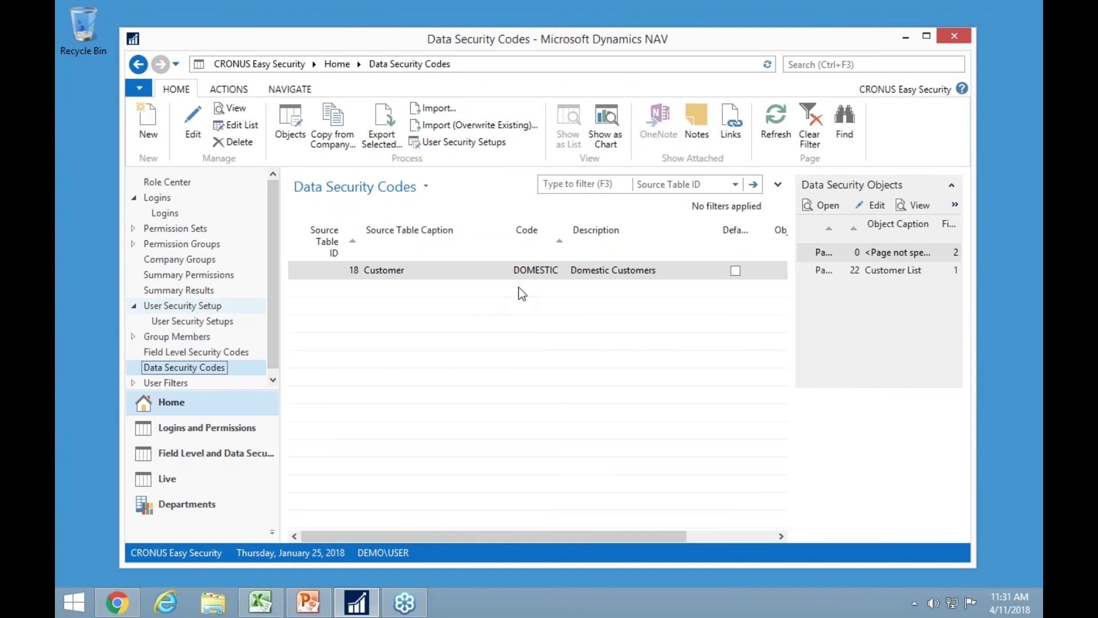
left_click(155, 132)
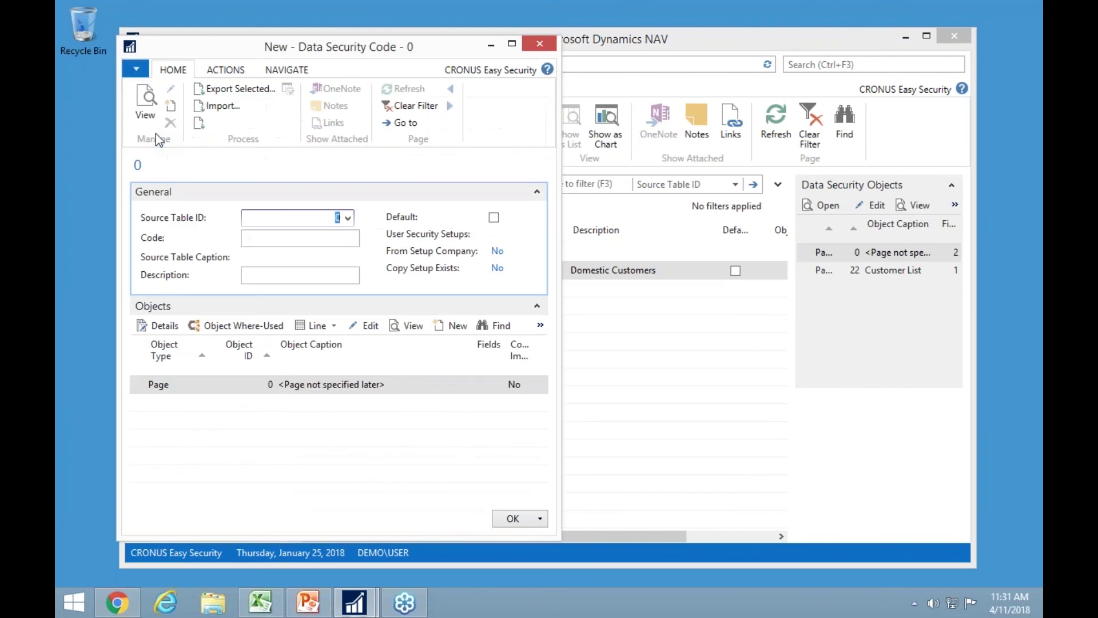
type("18")
key("Tab")
type("location")
key("Tab")
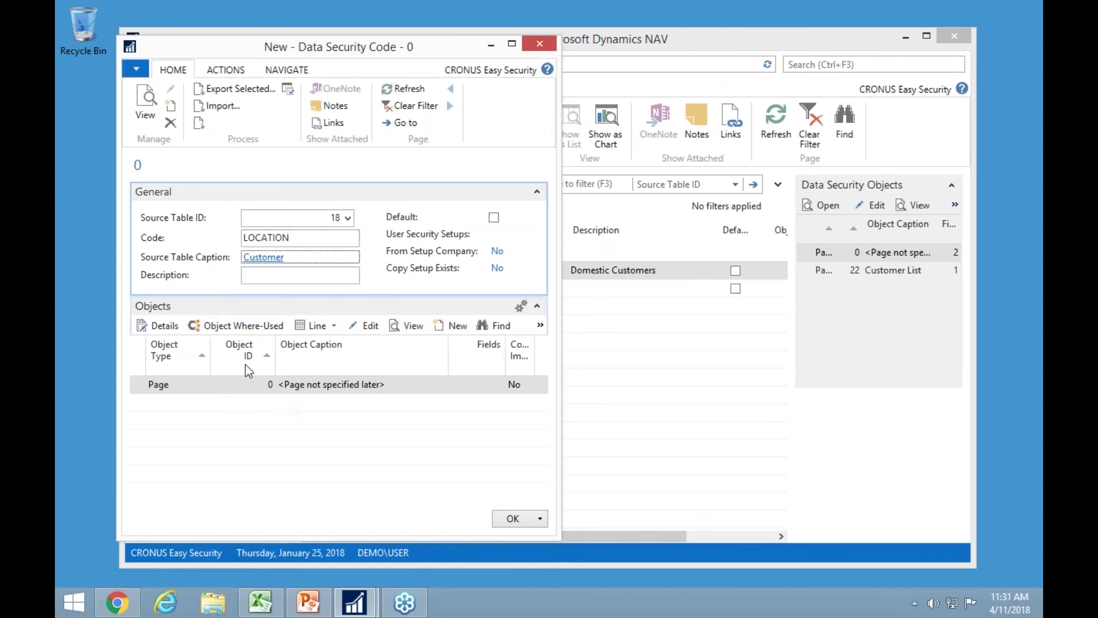
left_click(169, 332)
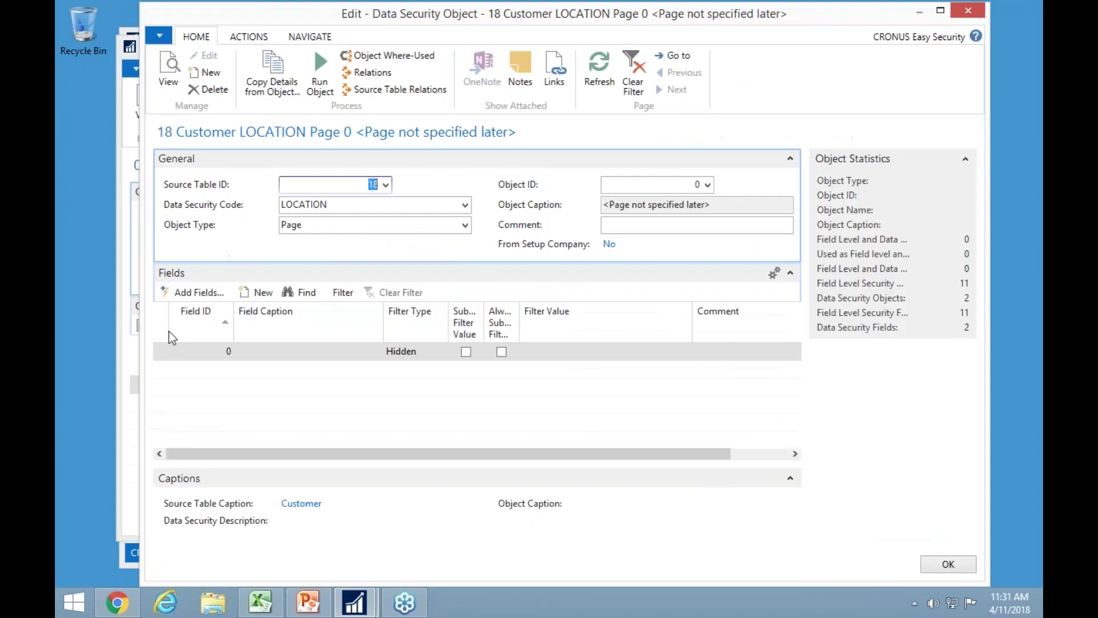
Secure field Location Code as Hidden with filter ''|BLUE.
left_click(228, 351)
left_click(227, 351)
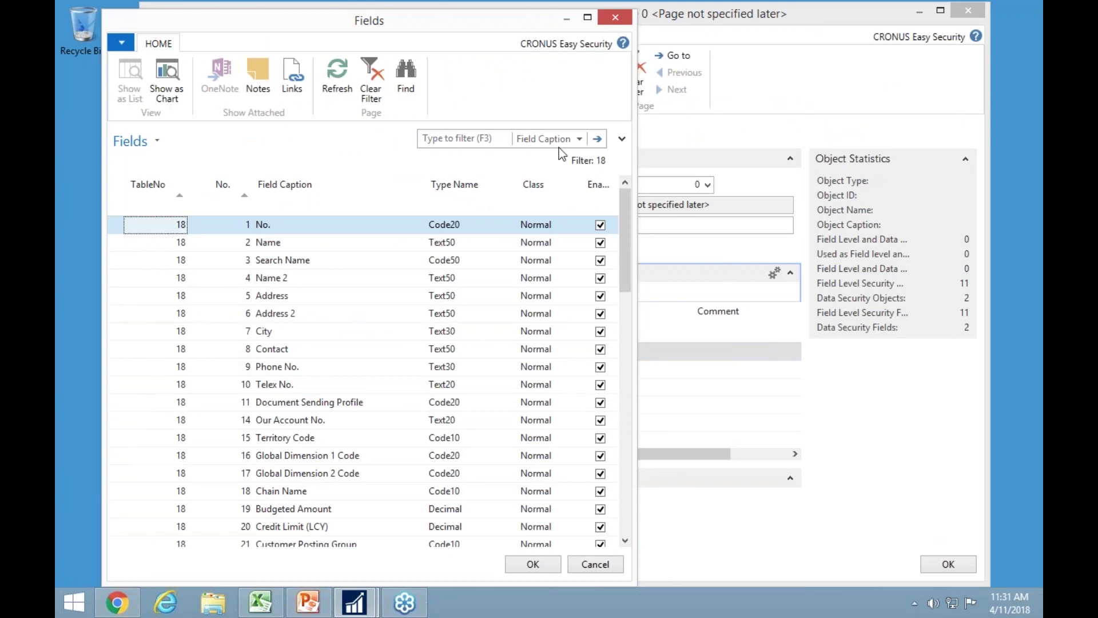
left_click(477, 138)
type("loca")
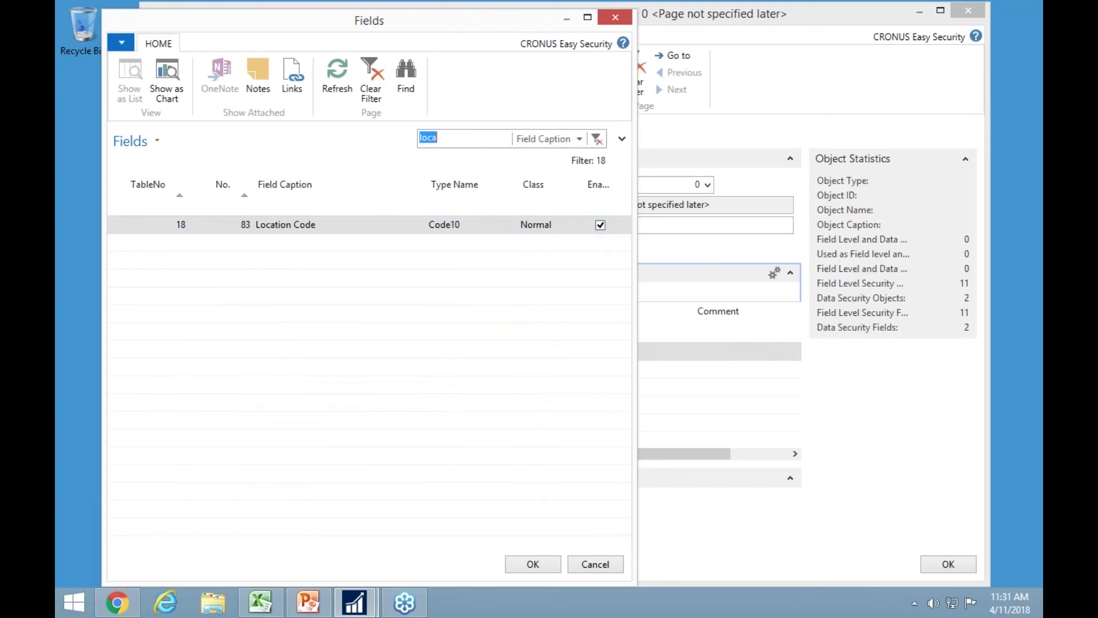
double_click(298, 228)
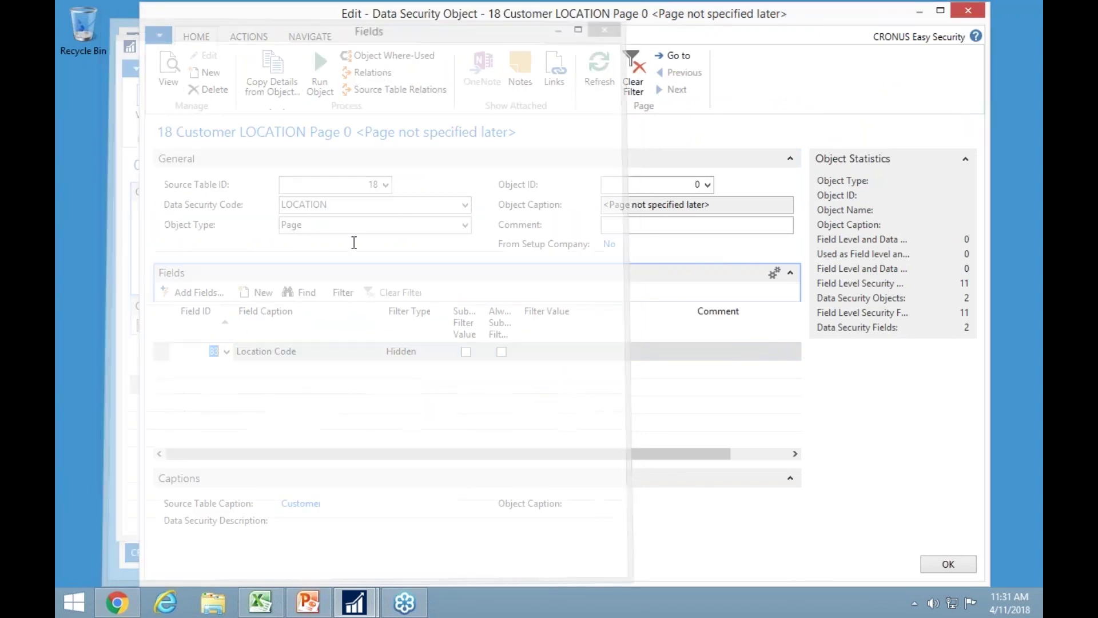
left_click(443, 352)
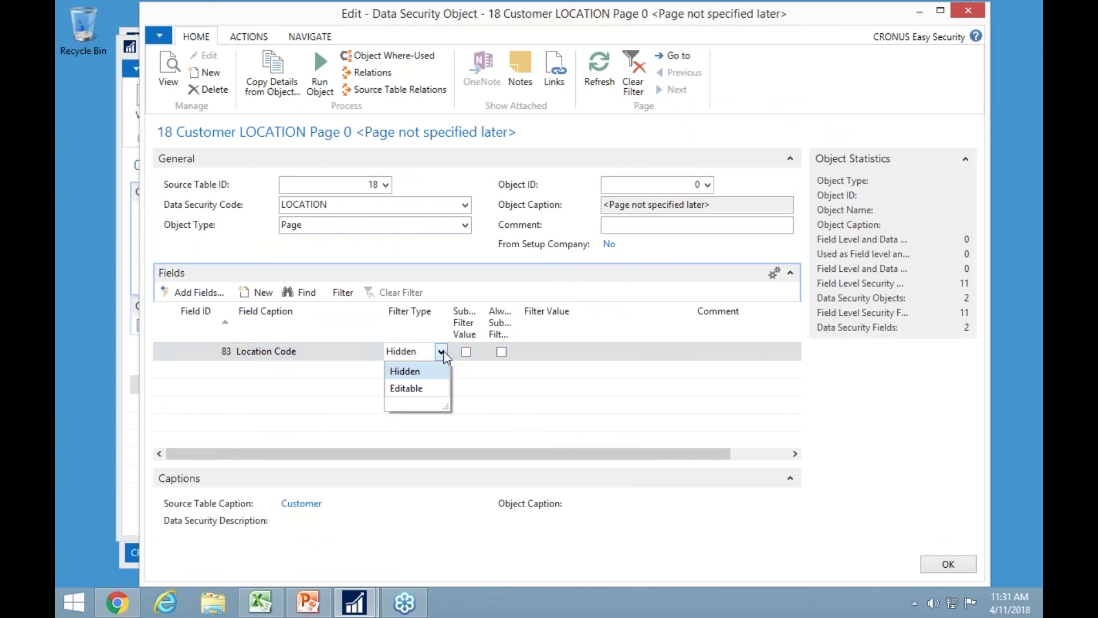
left_click(443, 353)
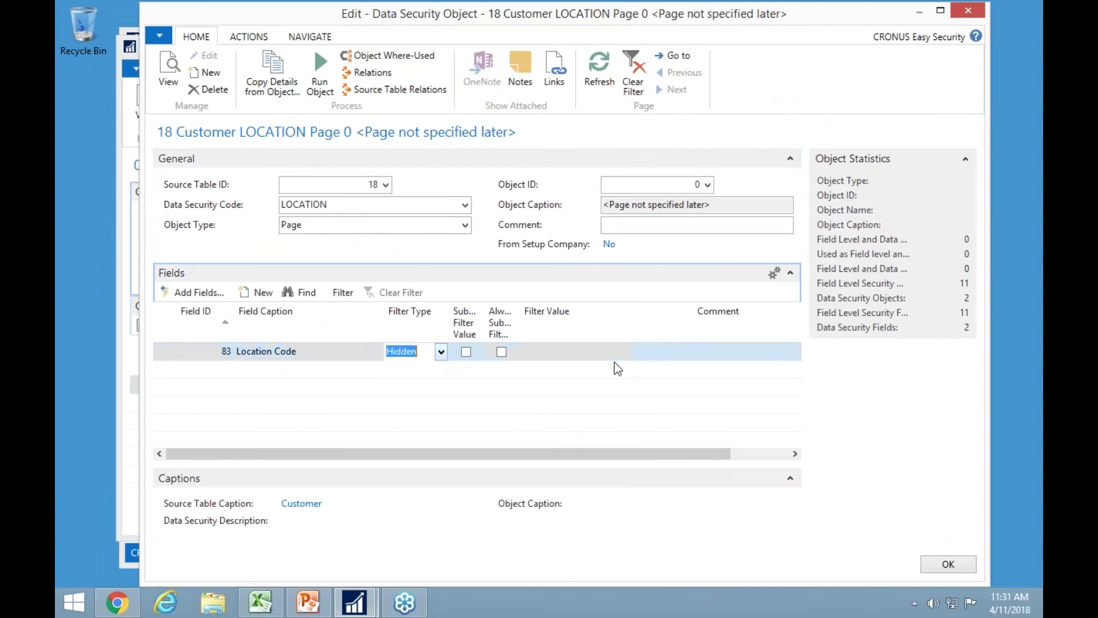
left_click(556, 351)
type("''")
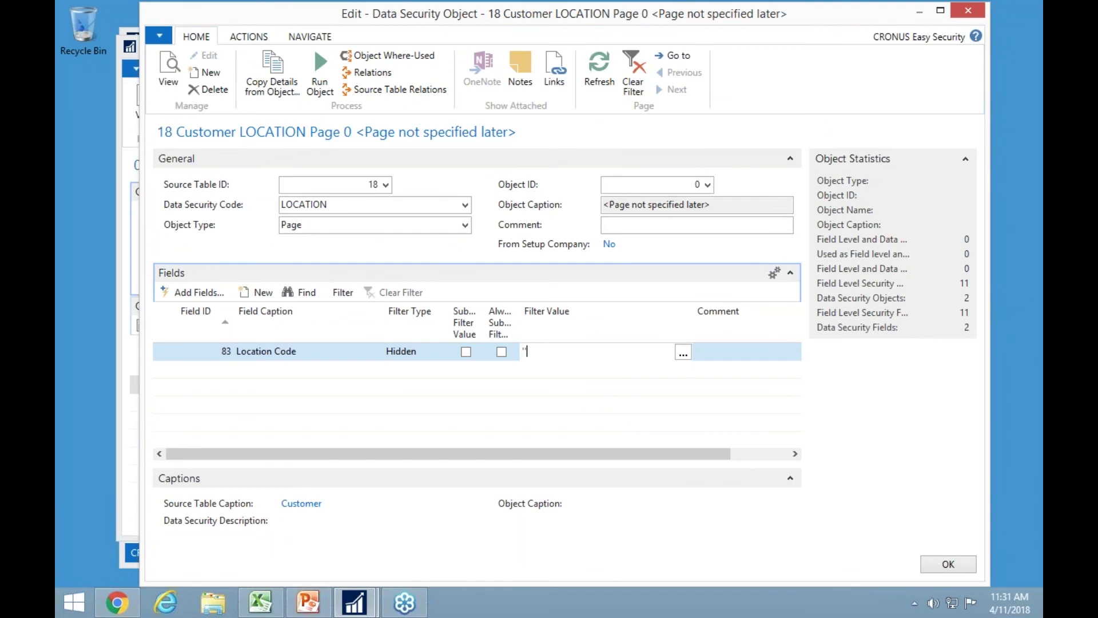
type("|BLUE")
key("Return")
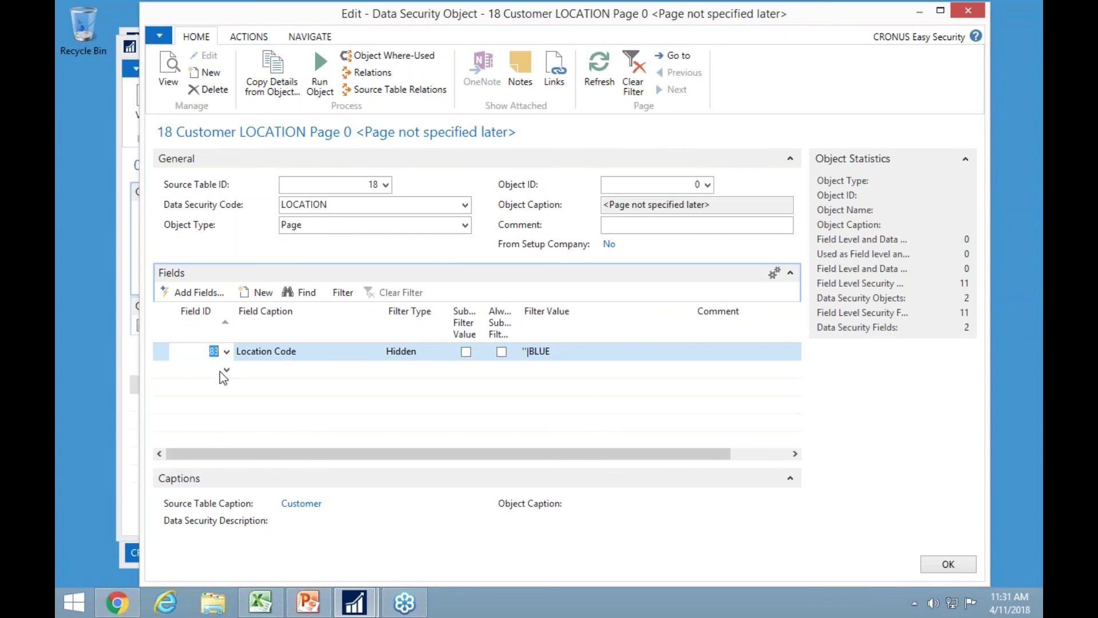
Add field Blocked as Editable with filter 0.
left_click(226, 371)
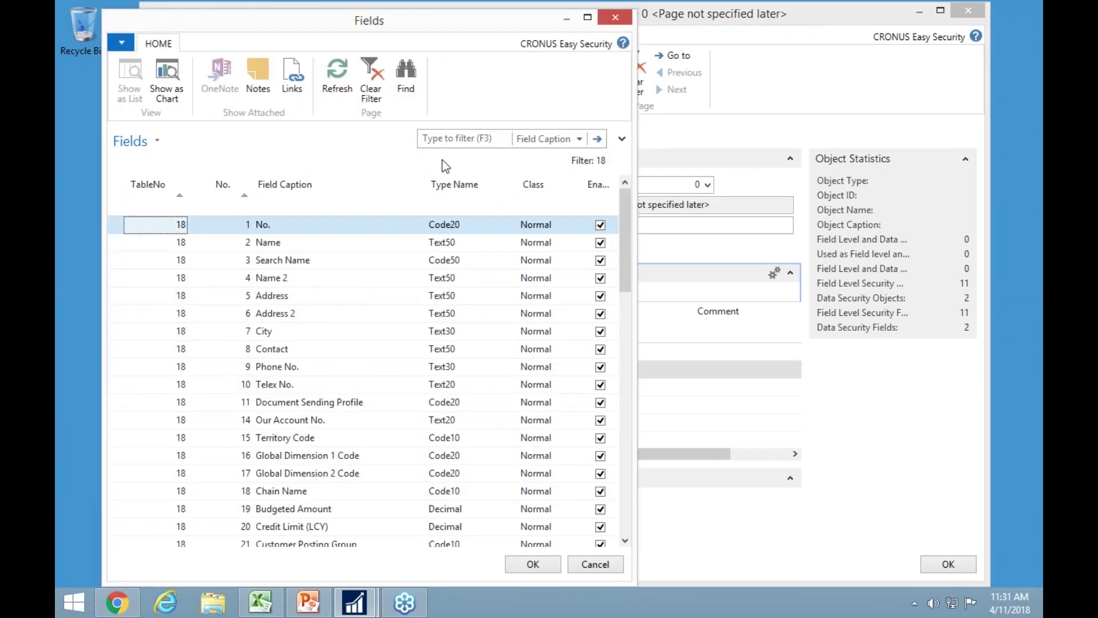
left_click(449, 139)
type("blocked")
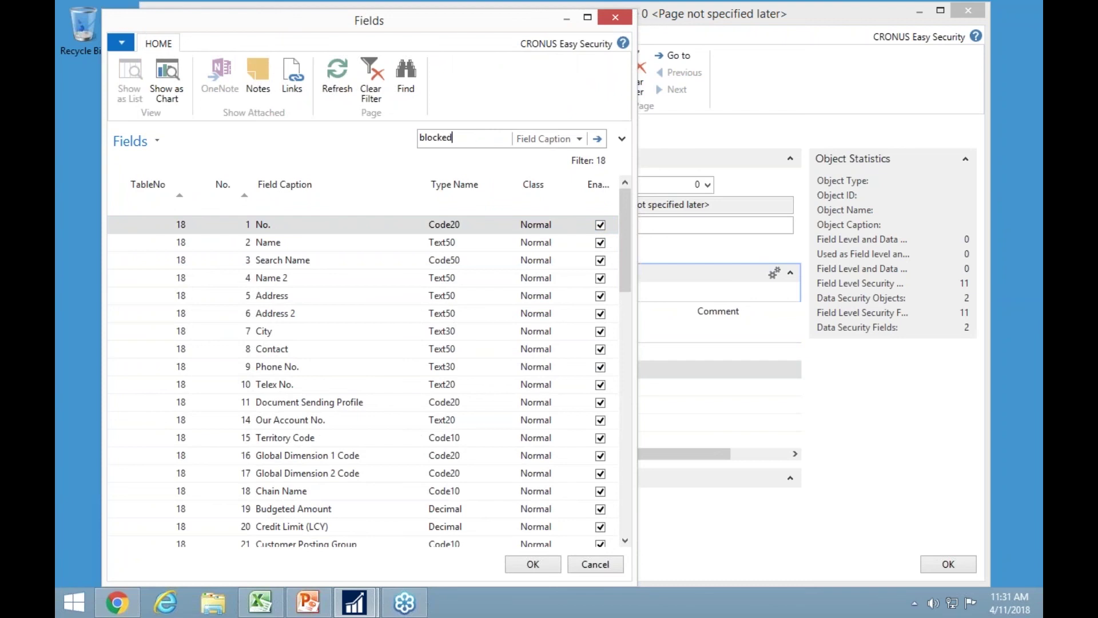
key("Return")
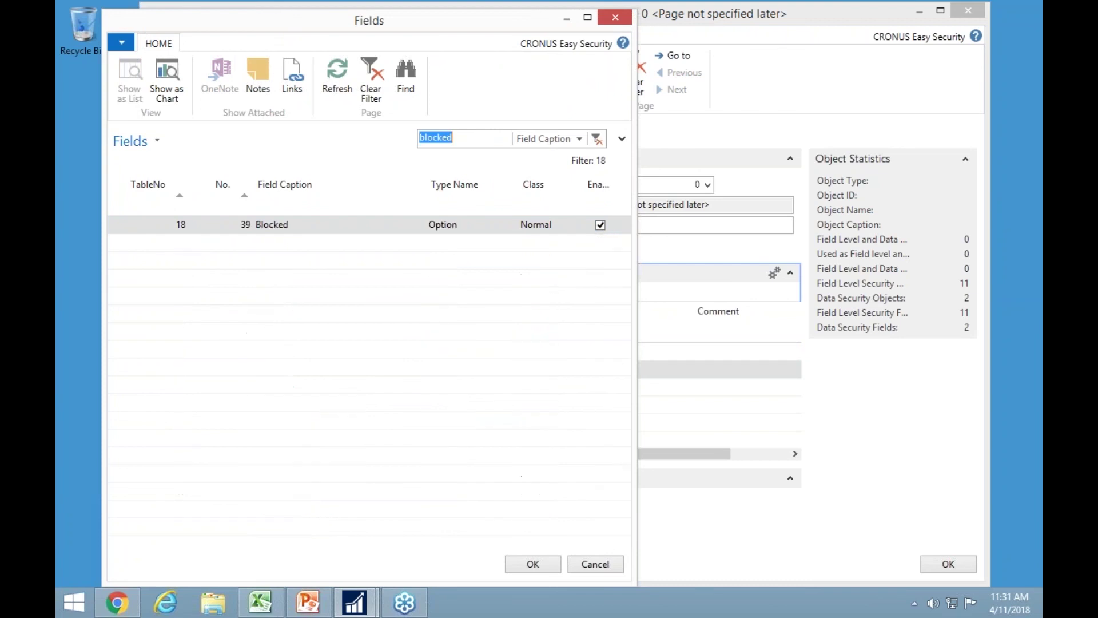
double_click(285, 231)
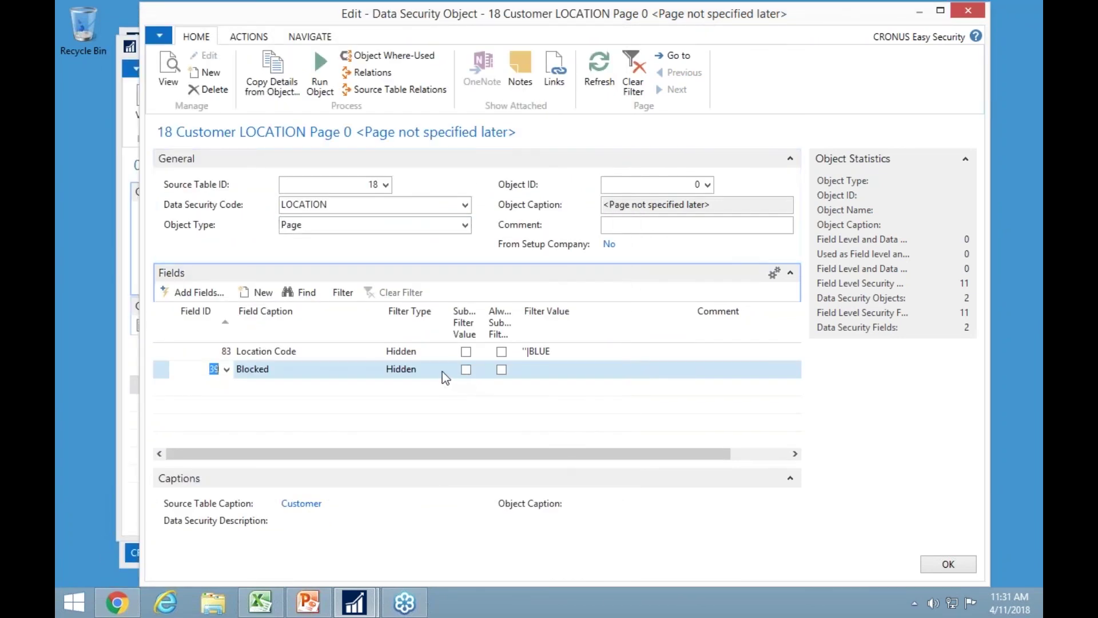
left_click(444, 372)
left_click(441, 372)
left_click(407, 402)
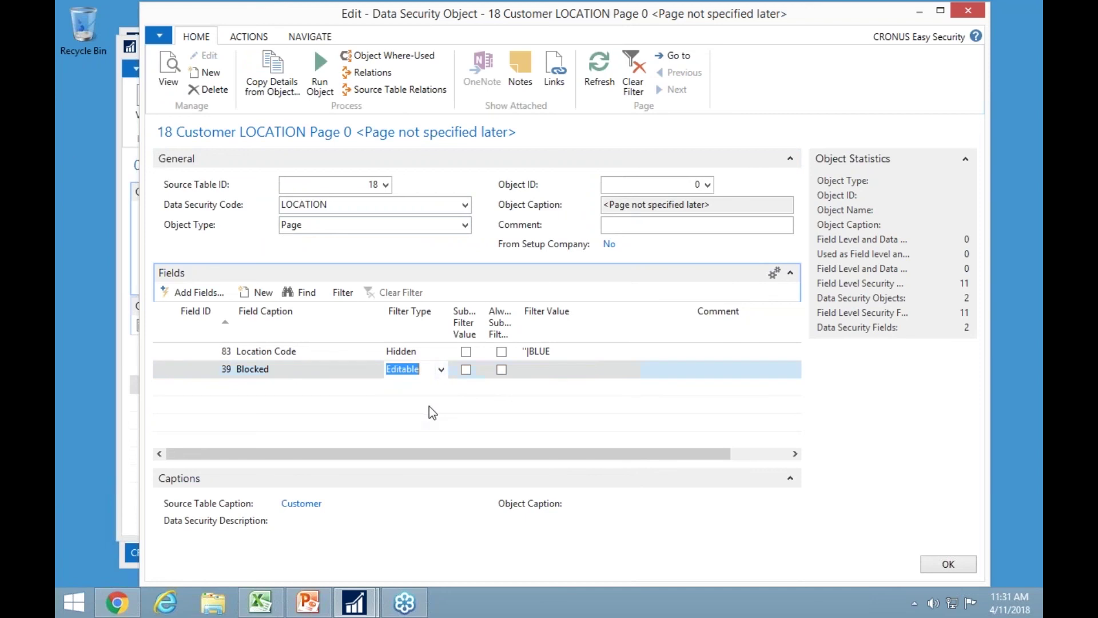
left_click(551, 370)
type("0")
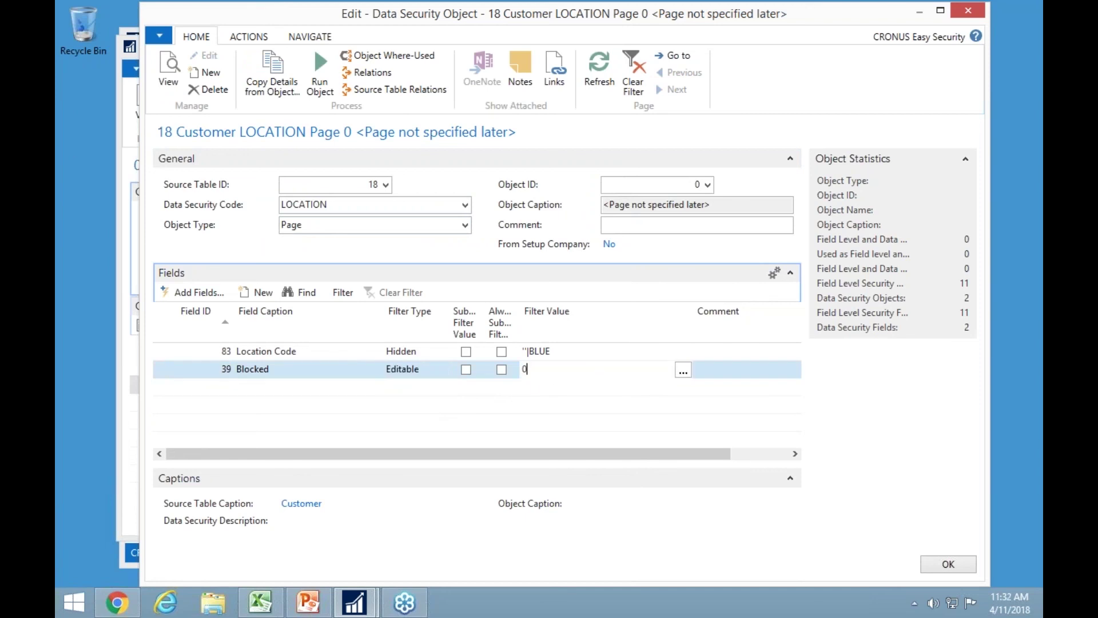
key("Up")
Close the security object and LOCATION code card, keeping both filtered fields.
key("shift+Tab")
key("shift+Tab")
key("shift+Tab")
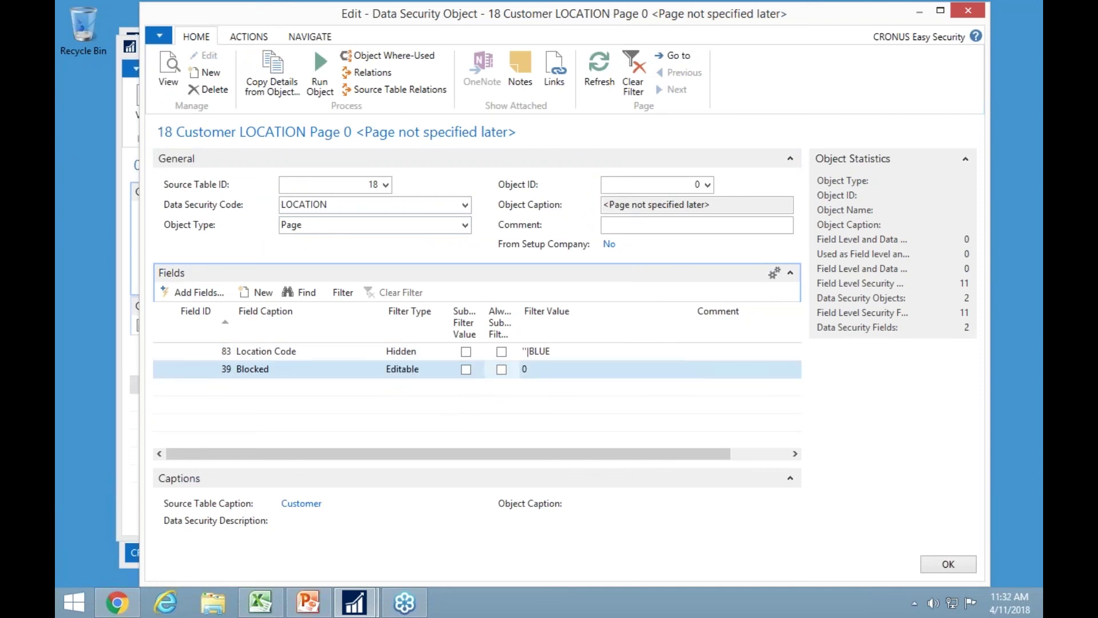
key("Up")
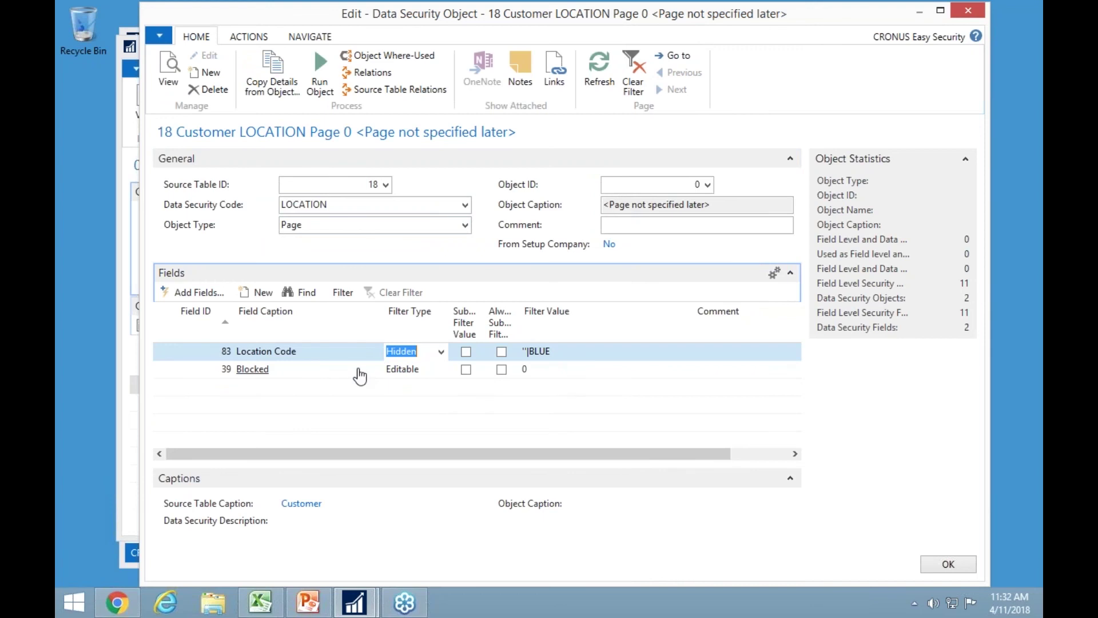
key("Escape")
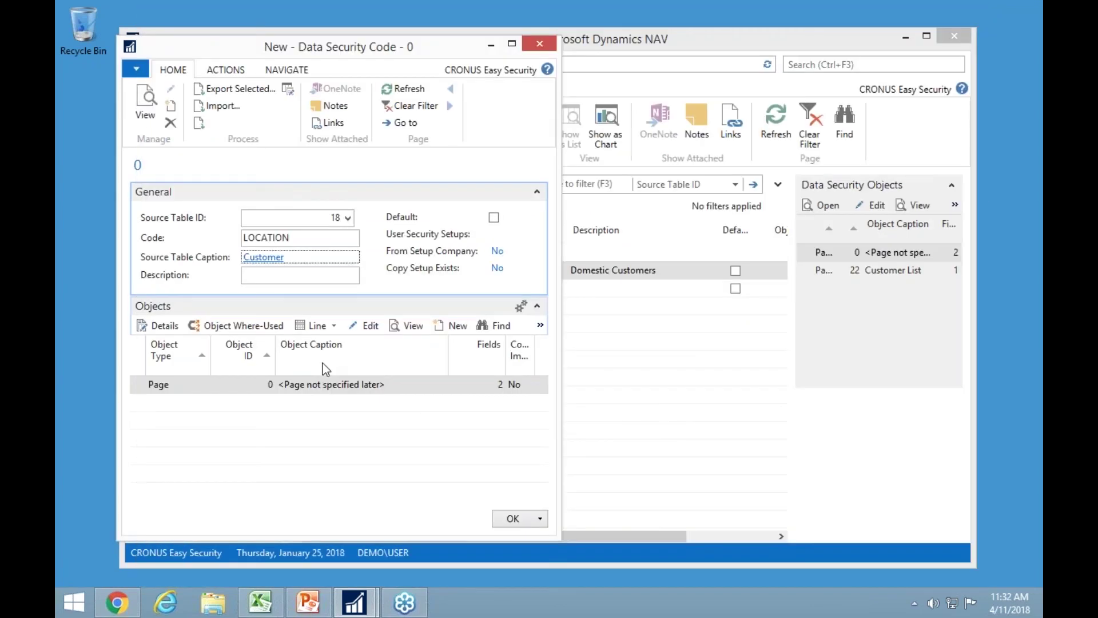
key("Escape")
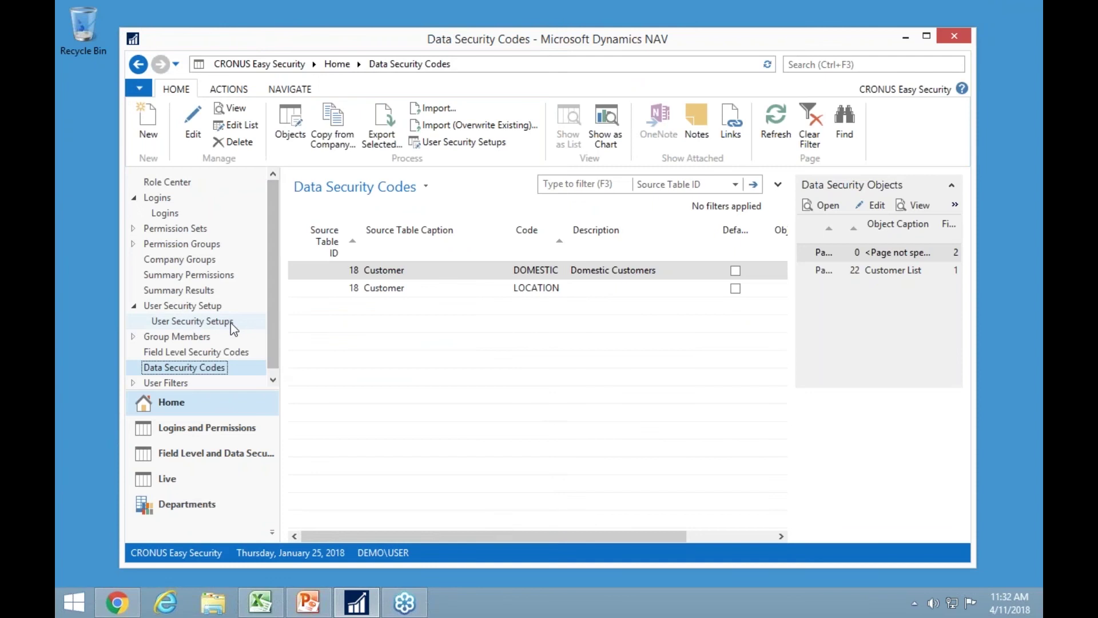
Set Data Security Code to LOCATION on both Customer user security setup rows, then return to Customers.
left_click(173, 307)
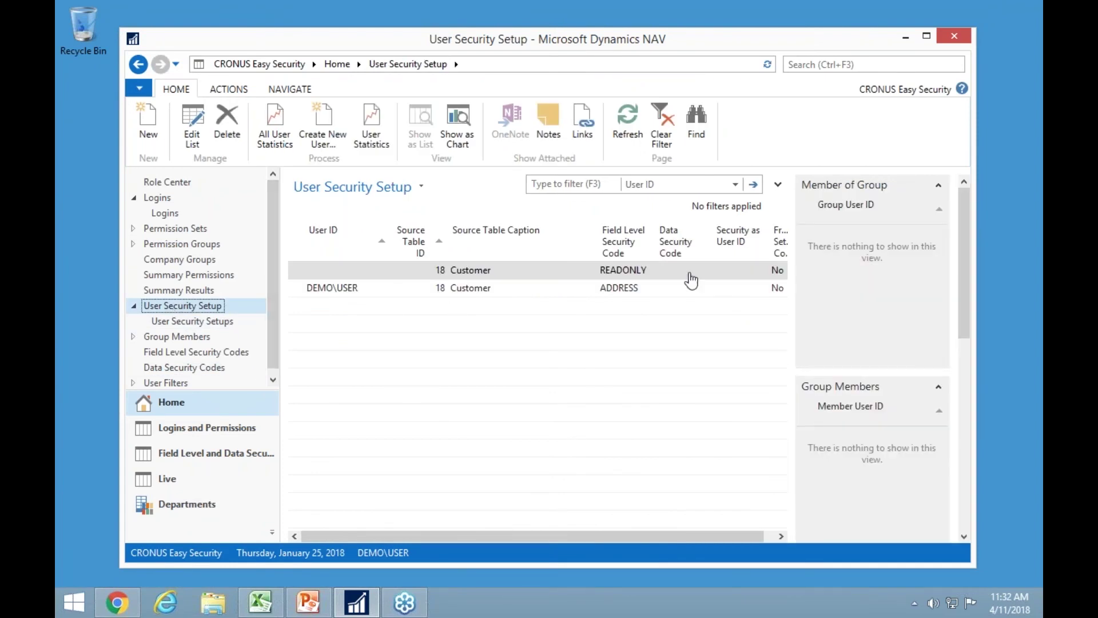
left_click(190, 126)
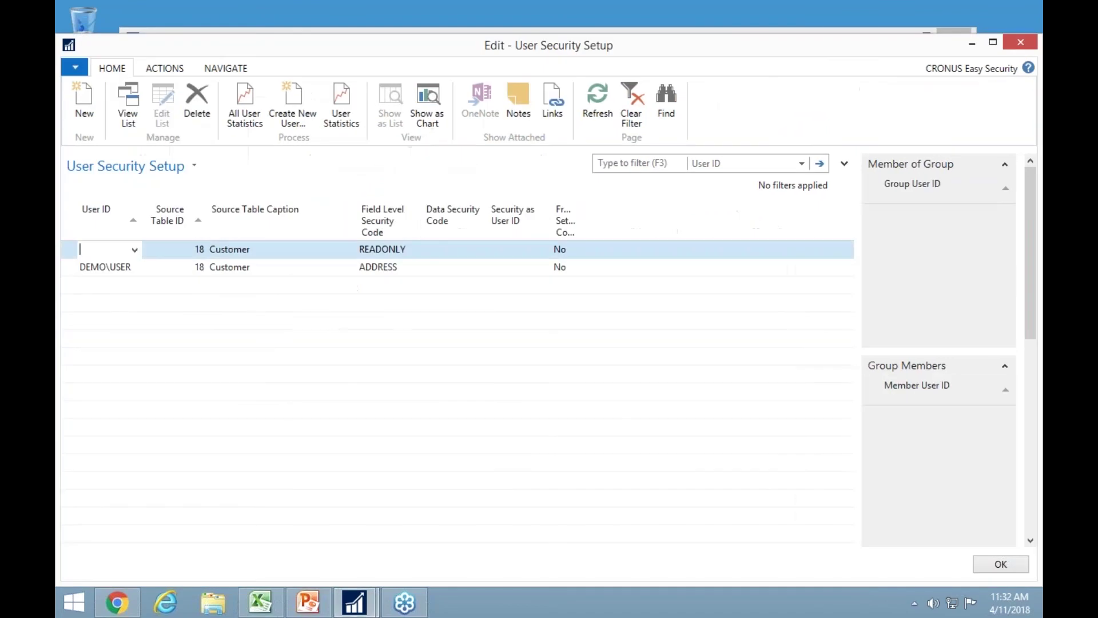
key("Tab")
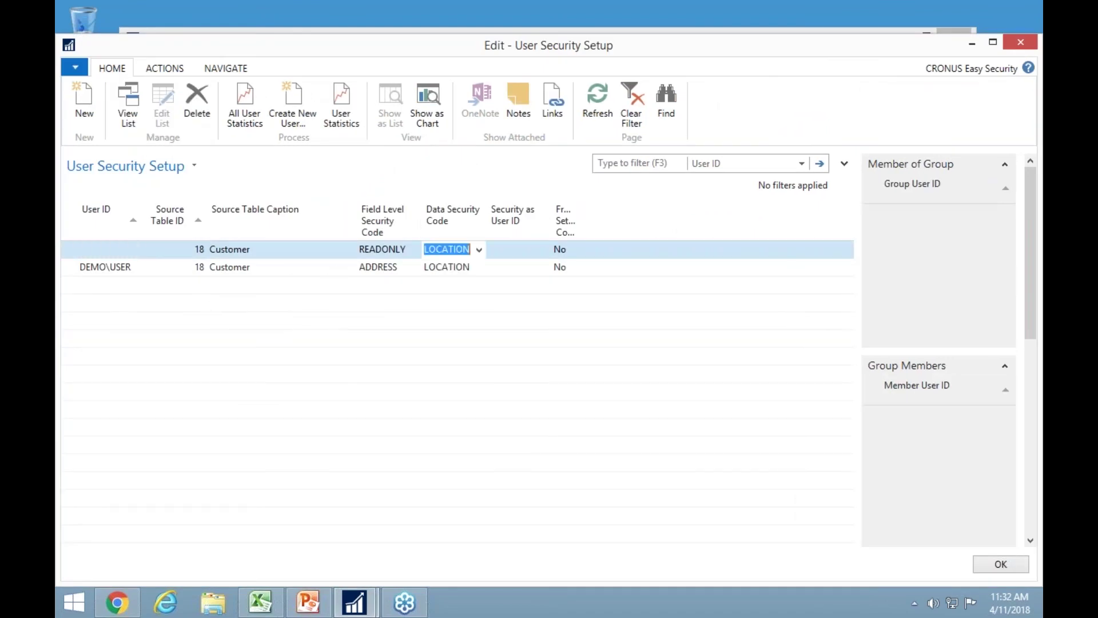
left_click(187, 267)
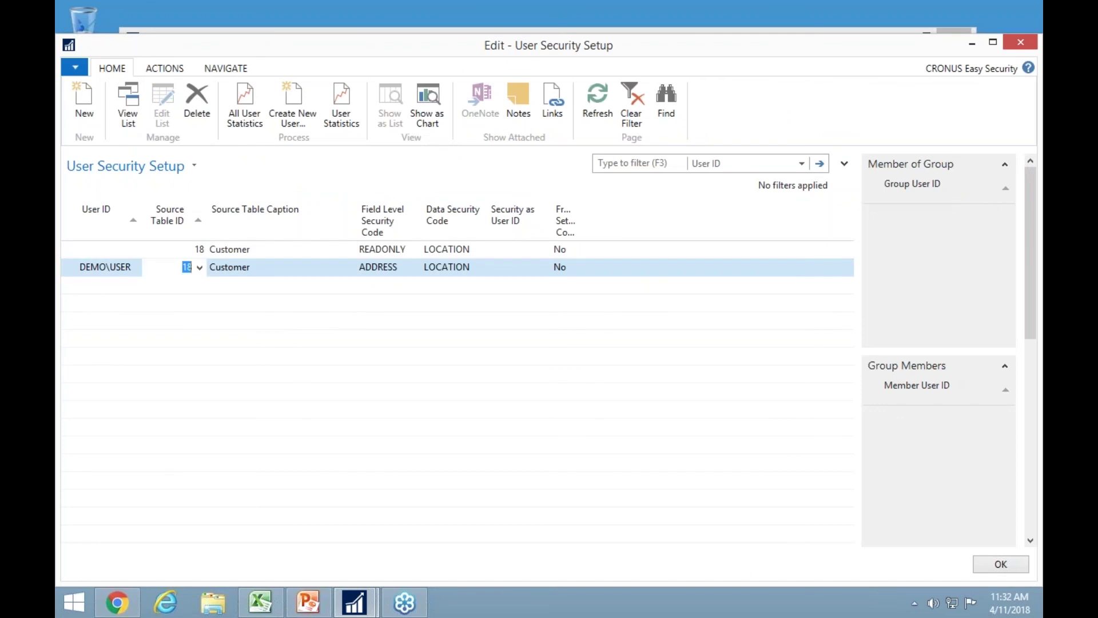
key("Escape")
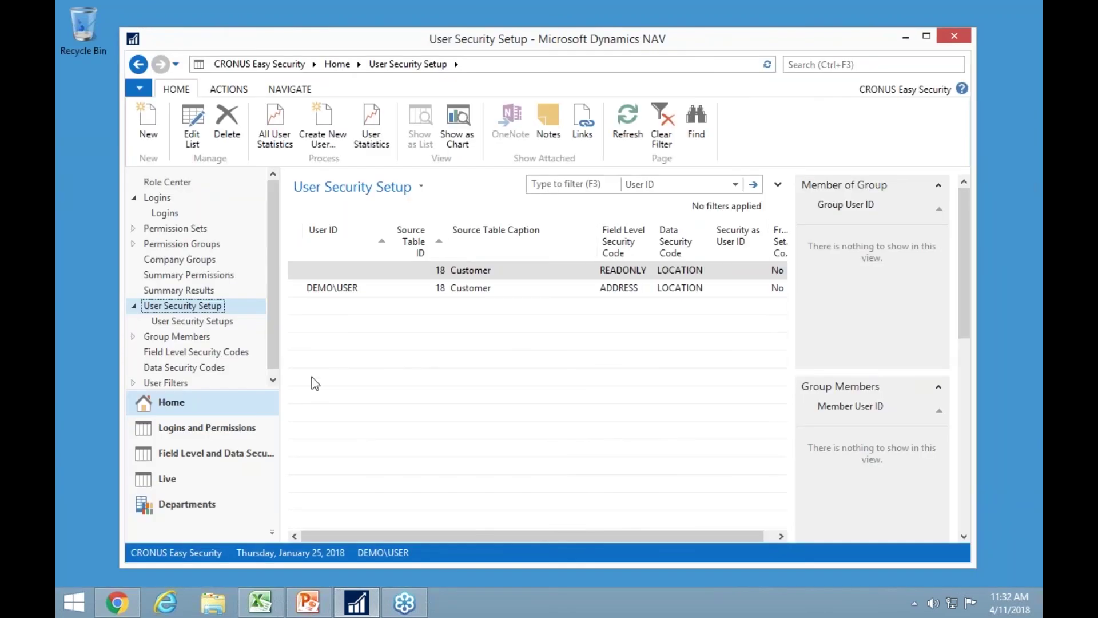
left_click(172, 511)
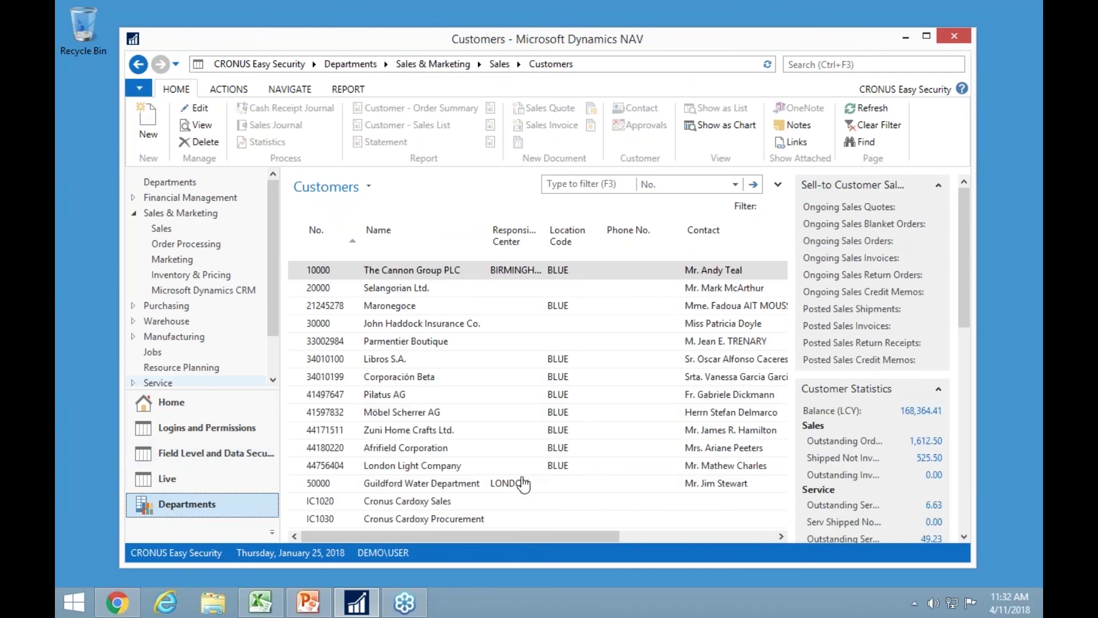
Go back to the security setup page and open the empty User Filters list.
left_click(169, 409)
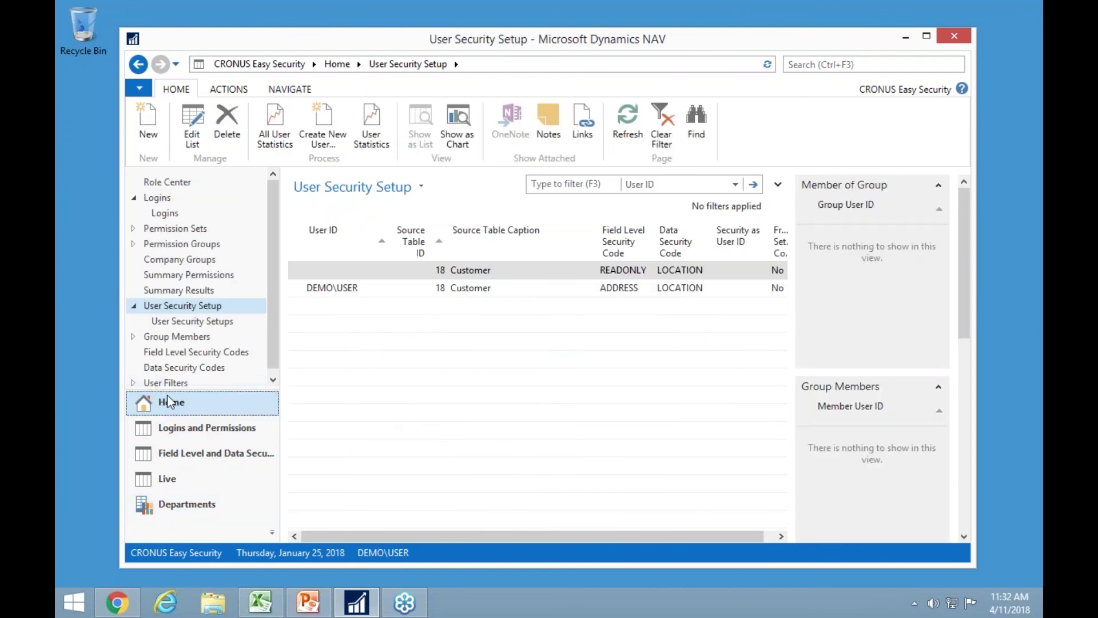
left_click(167, 383)
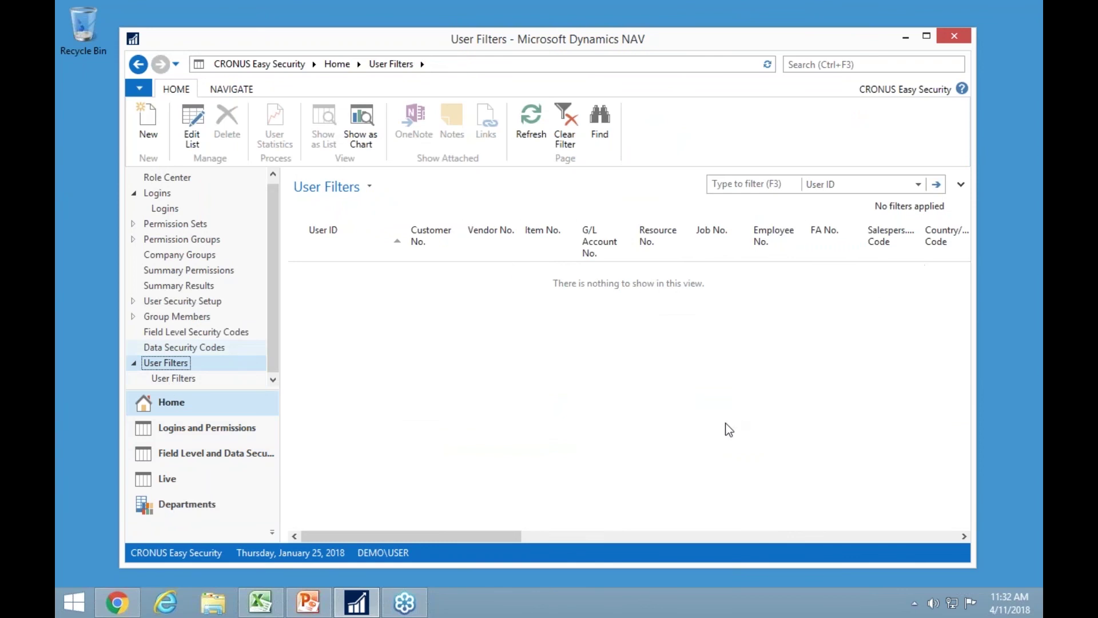
left_click_drag(462, 538, 371, 541)
Bring up PowerPoint and run the slide show to the NAV Easy Security Pricing slide.
left_click(903, 37)
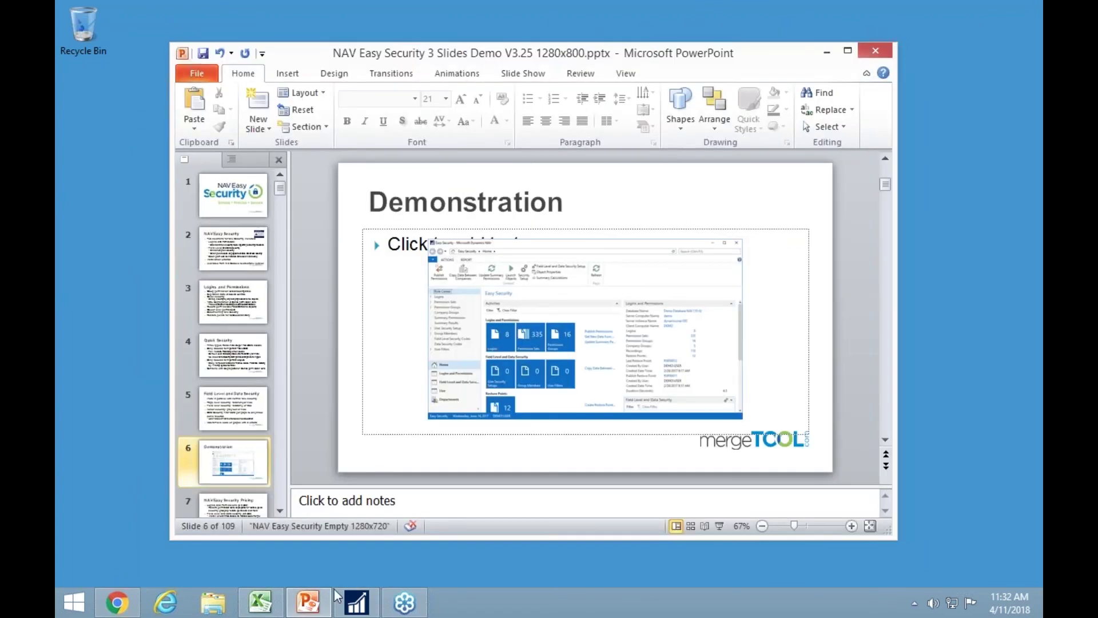
left_click(303, 606)
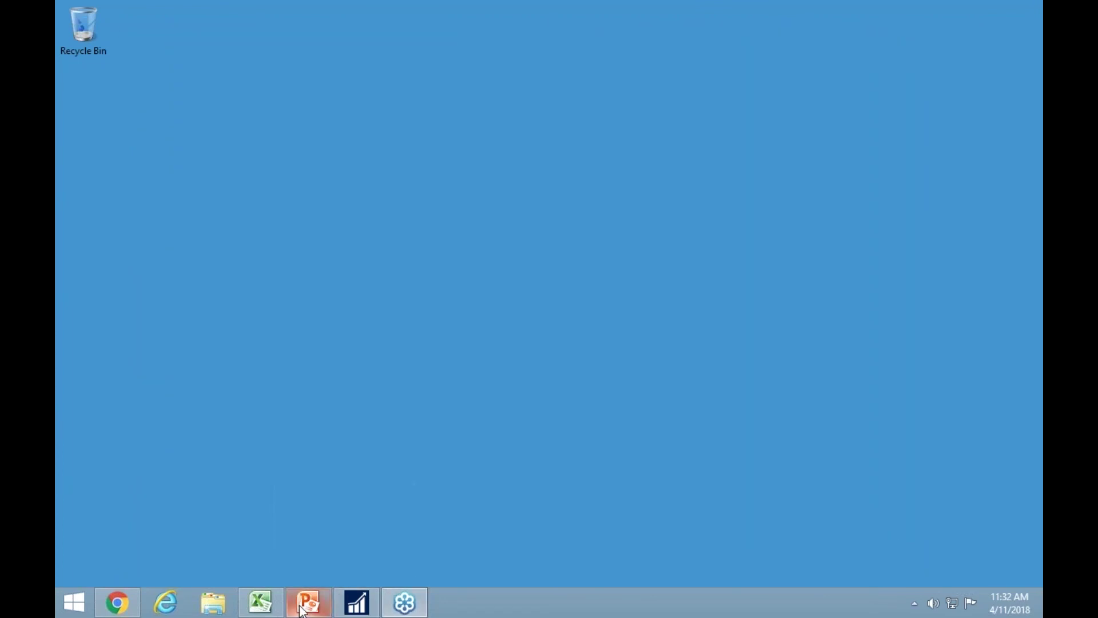
left_click(301, 608)
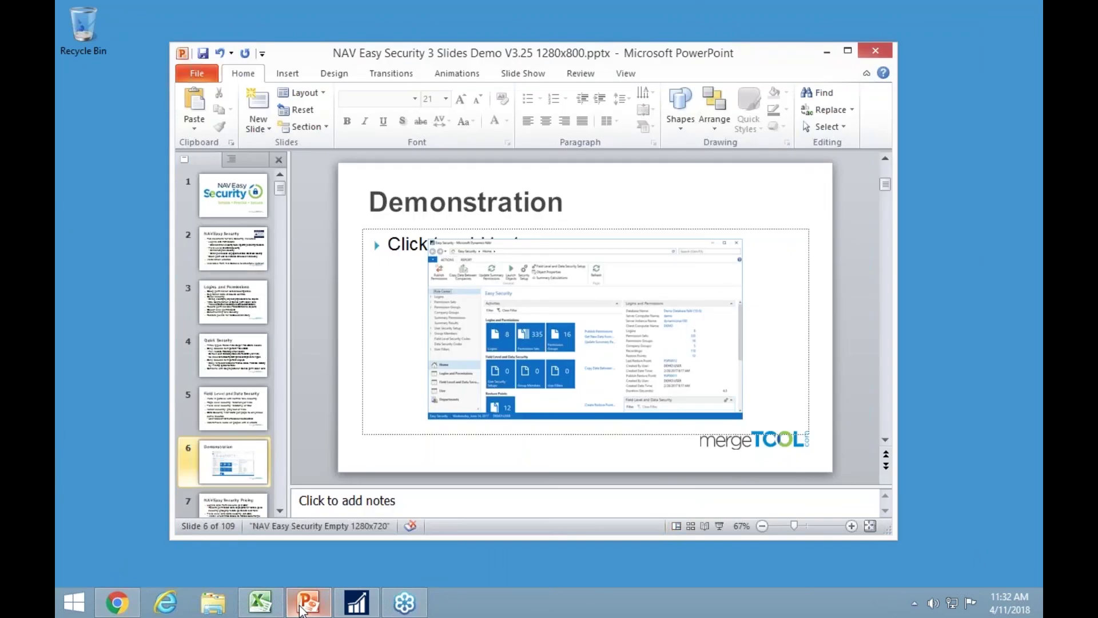
key("shift+F5")
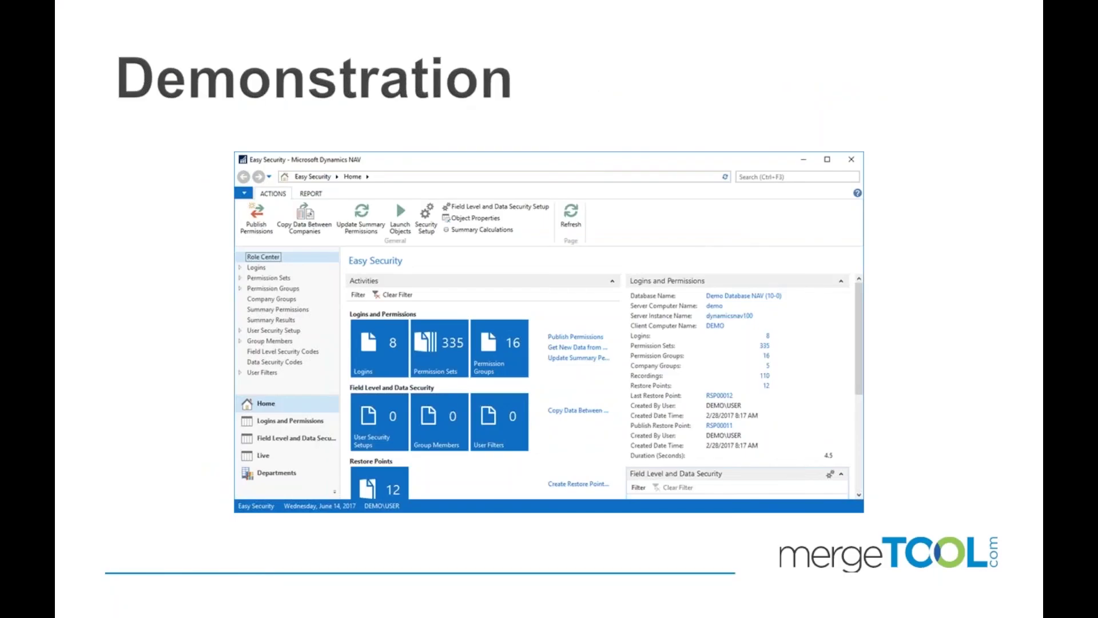
key("Right")
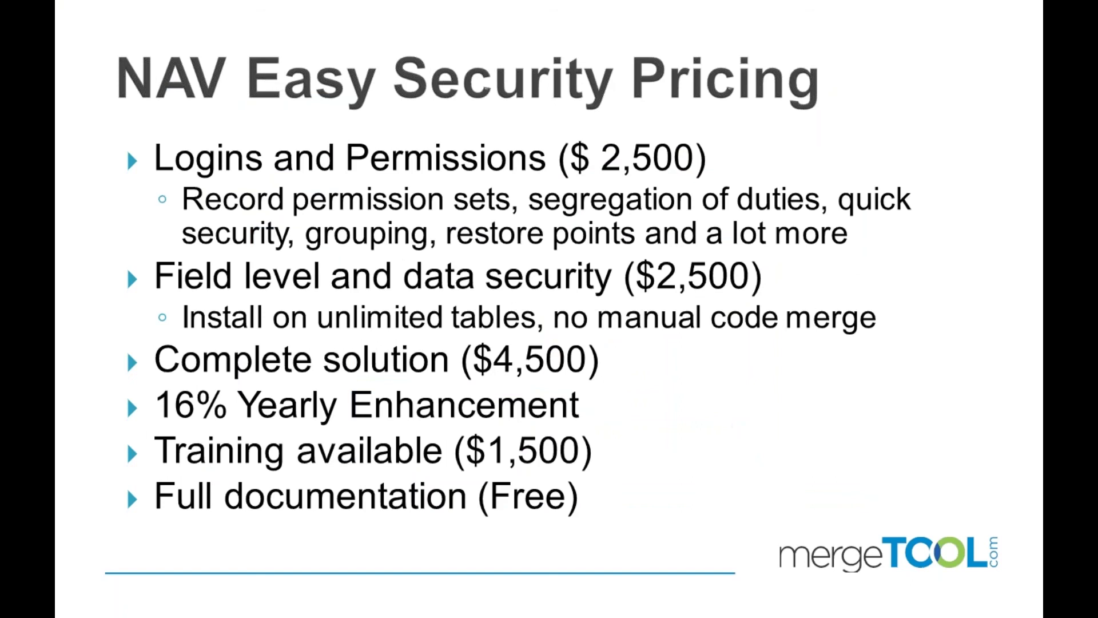